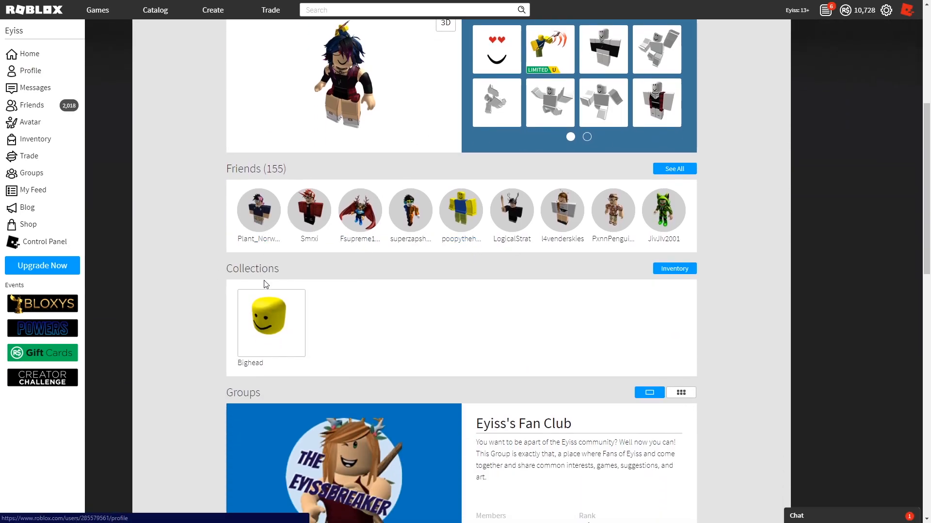
# Leave the full-screen Roblox profile page, then launch Roblox Studio and start the login at the username field.
pyautogui.scroll(5, 266, 282)
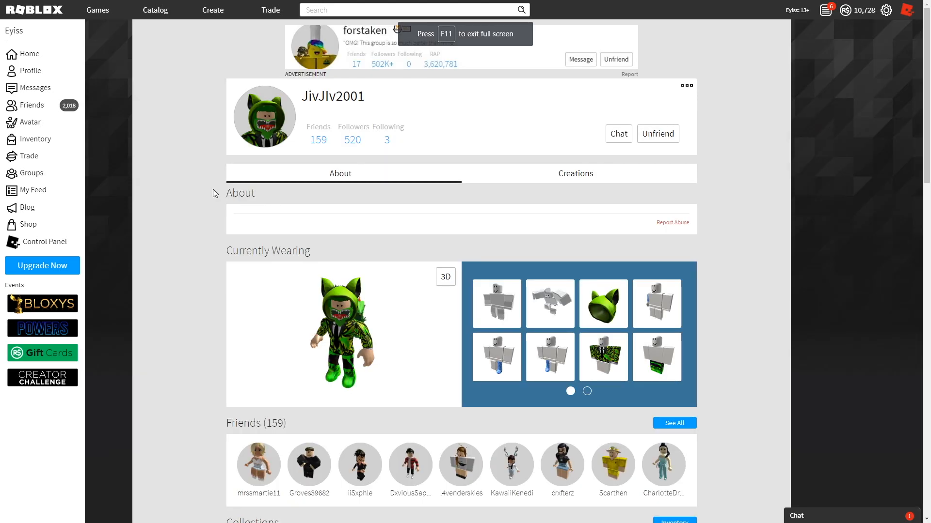
pyautogui.press('F11')
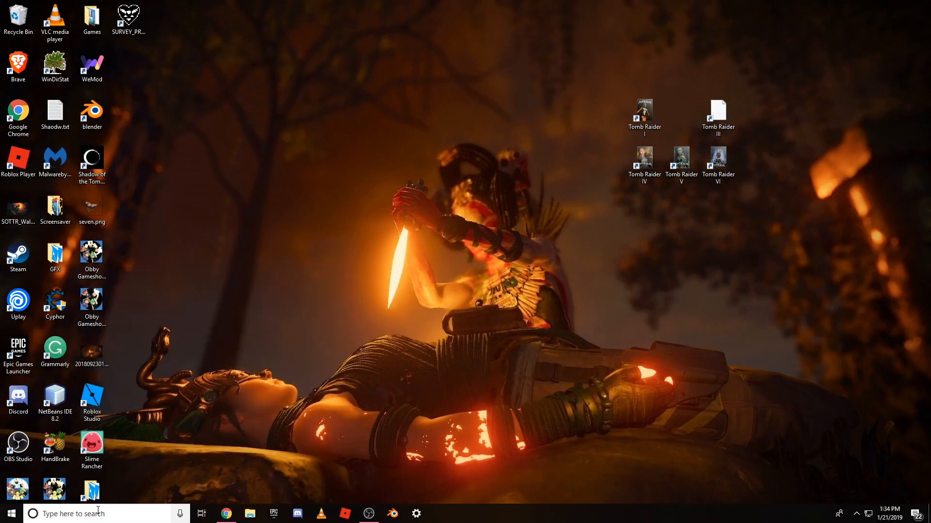
pyautogui.click(97, 512)
pyautogui.write('roblox')
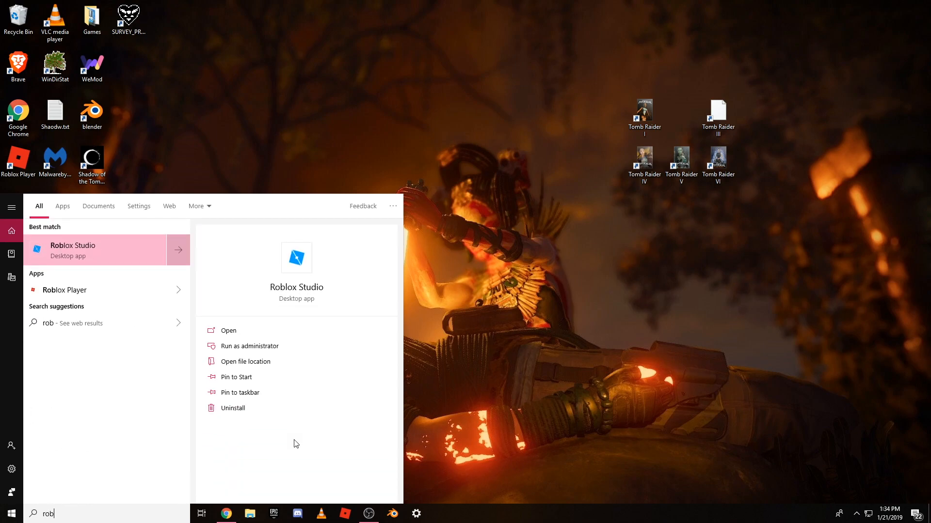
pyautogui.write(' s')
pyautogui.click(91, 251)
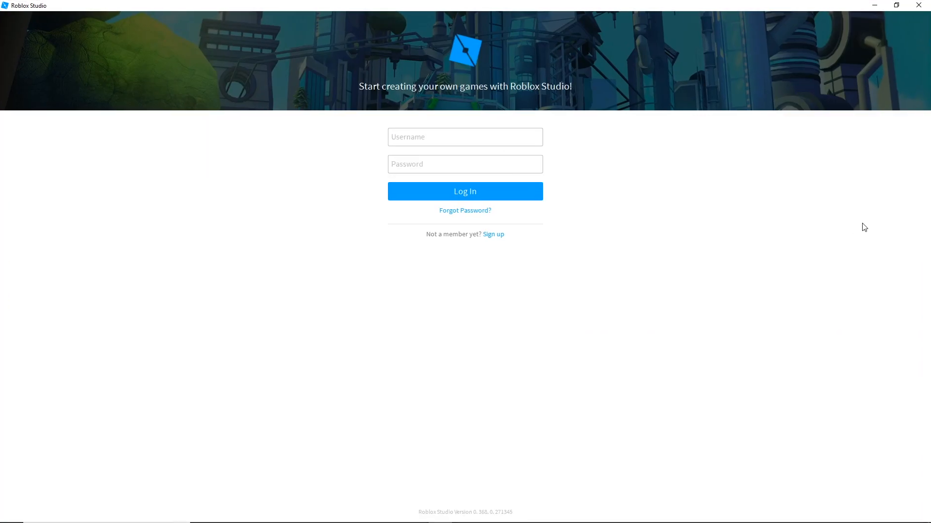
pyautogui.click(426, 133)
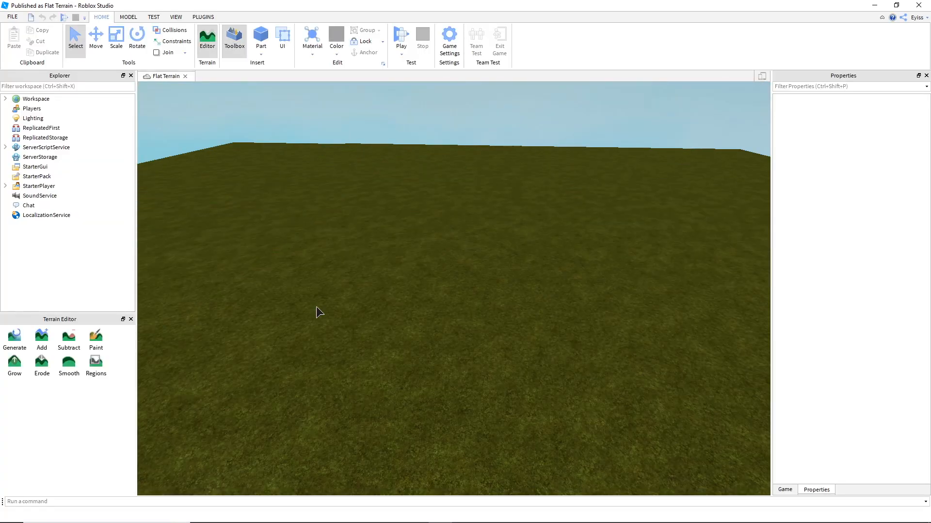
# Start publishing the Flat Terrain place to Roblox as a new place named HAHAHAHAHHAHAHAHAHA.
pyautogui.moveTo(424, 306); pyautogui.dragTo(422, 309, button='right')
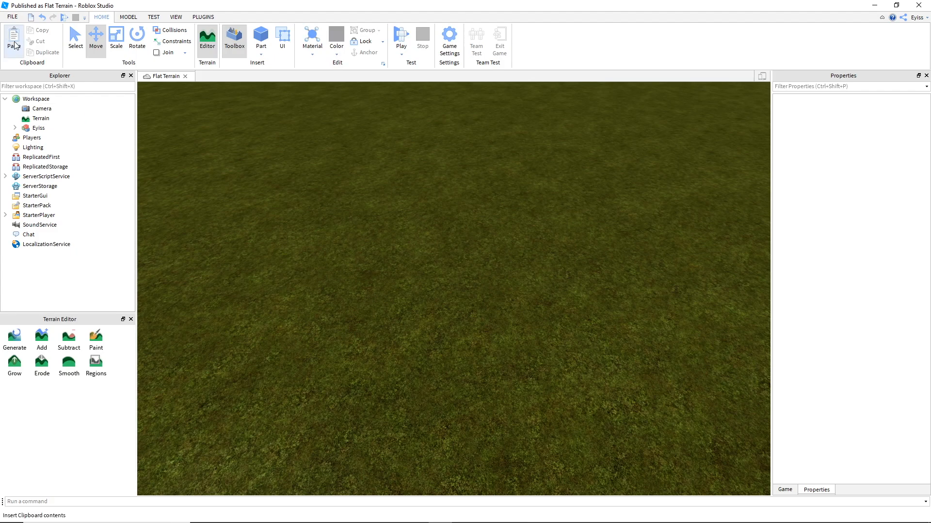
pyautogui.click(6, 19)
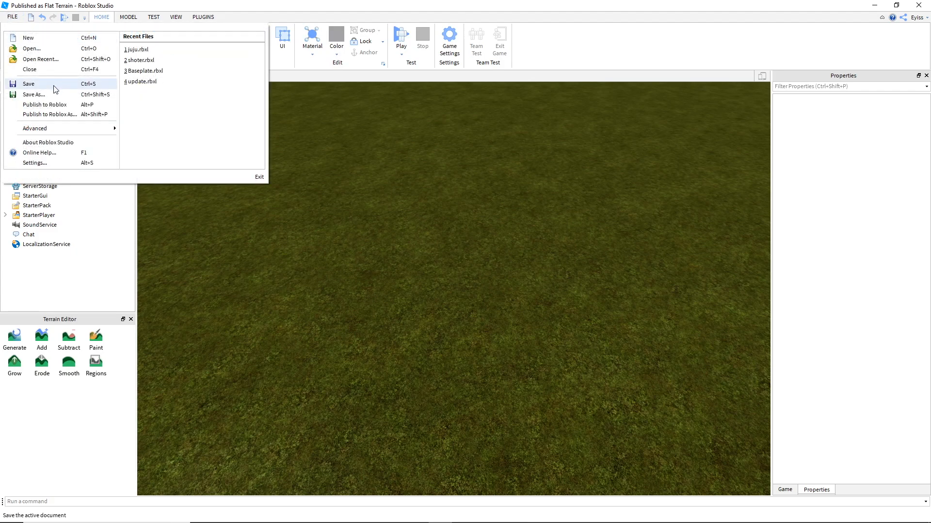
pyautogui.click(35, 106)
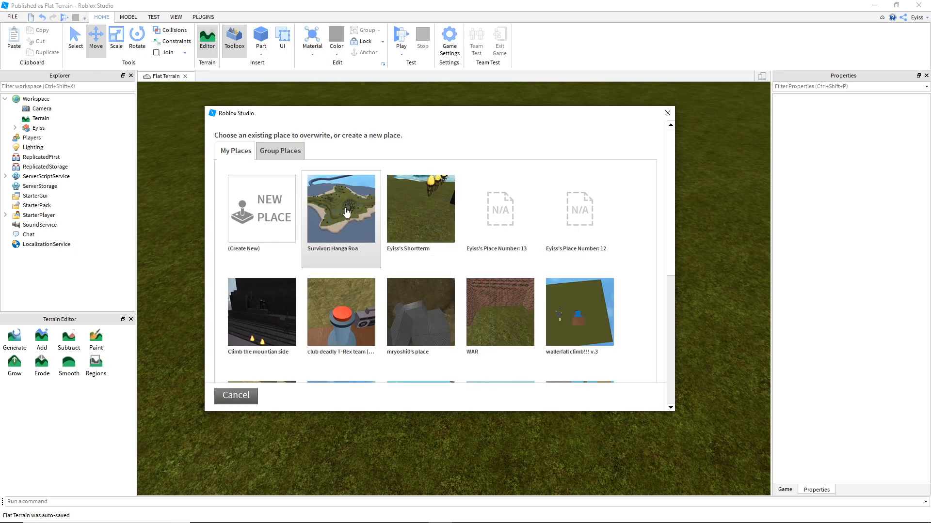
pyautogui.click(271, 202)
pyautogui.moveTo(413, 177); pyautogui.dragTo(246, 182)
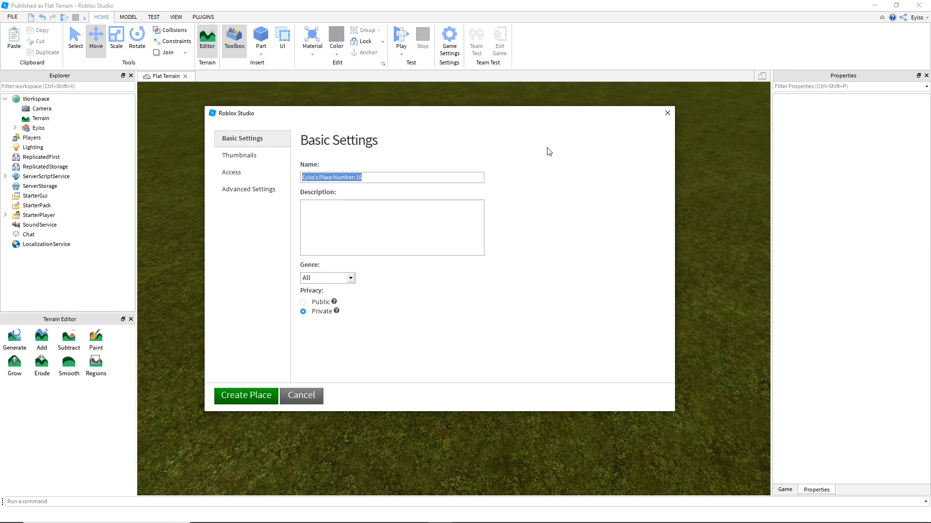
pyautogui.press('BackSpace')
pyautogui.write('HAHAHAHAHHAHAHAHAHA')
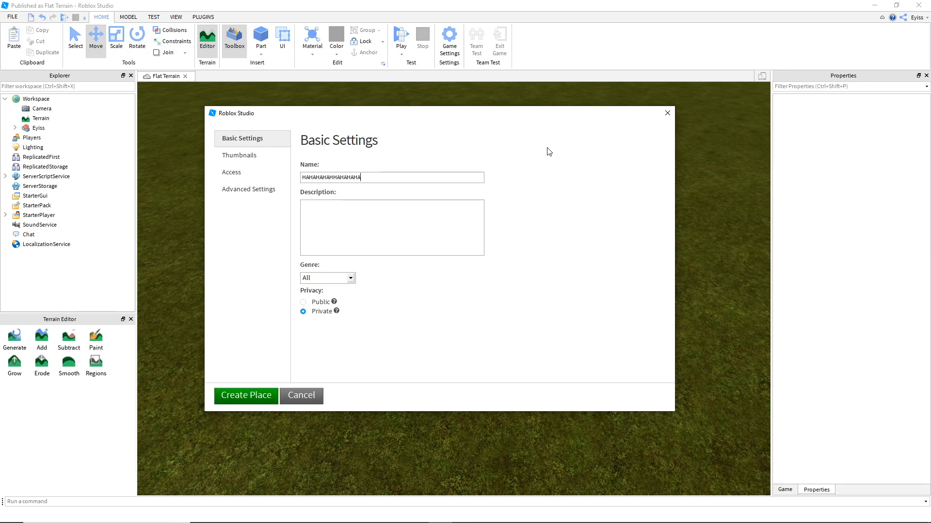
# Review the new place's thumbnail, access and advanced settings, and create the place.
pyautogui.click(245, 155)
pyautogui.click(259, 190)
pyautogui.click(259, 173)
pyautogui.click(254, 156)
pyautogui.click(245, 173)
pyautogui.click(248, 396)
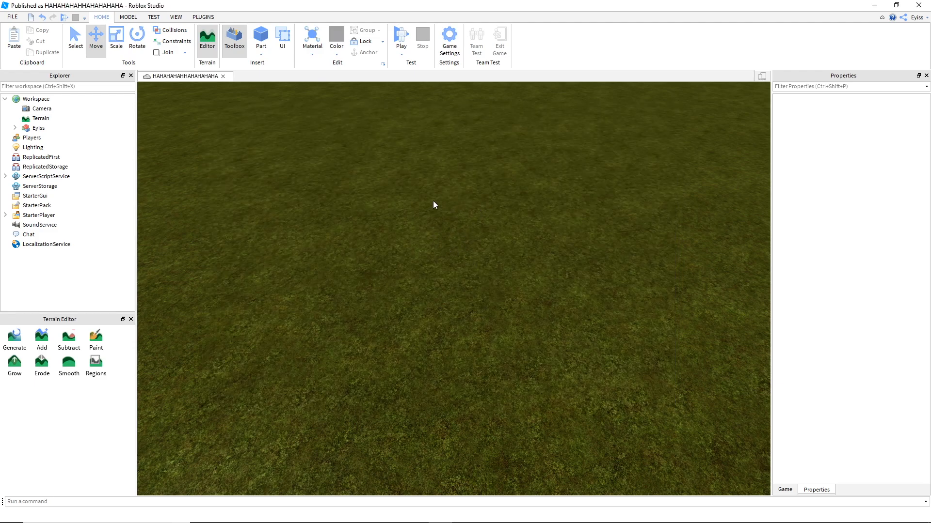
# Apply the Default avatar preset in the game settings and save them.
pyautogui.click(446, 43)
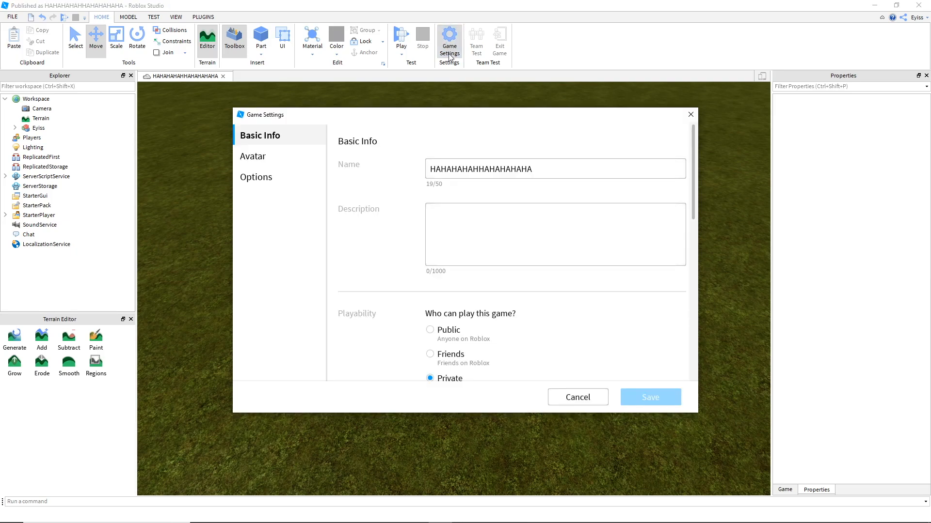
pyautogui.scroll(-3, 434, 369)
pyautogui.scroll(3, 405, 322)
pyautogui.click(266, 162)
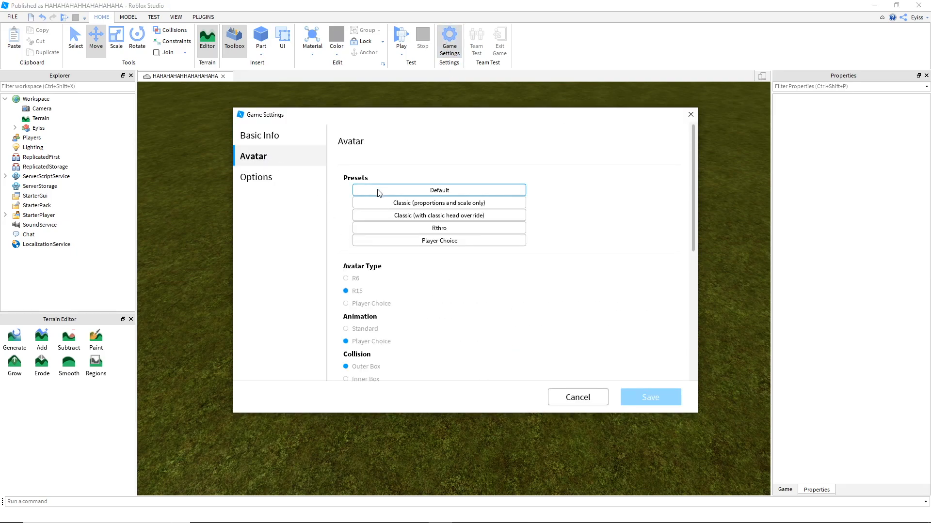
pyautogui.click(359, 190)
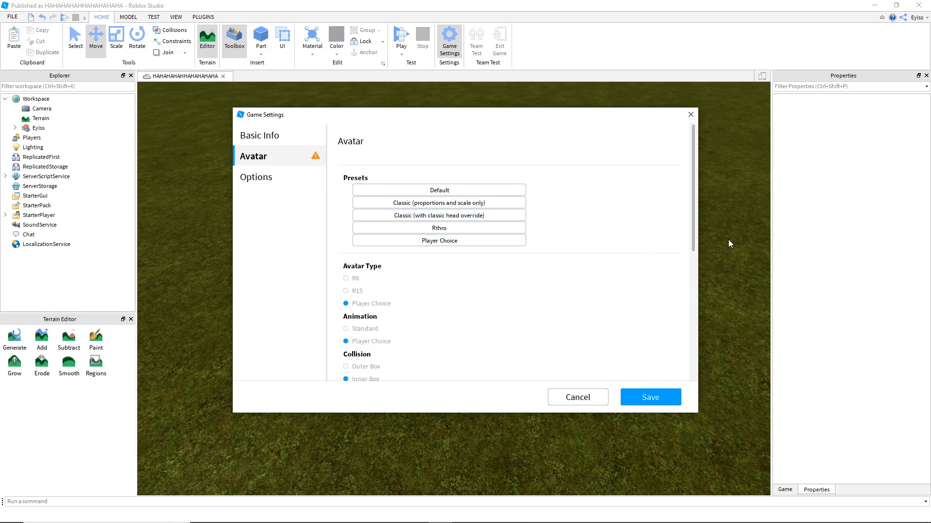
pyautogui.click(431, 192)
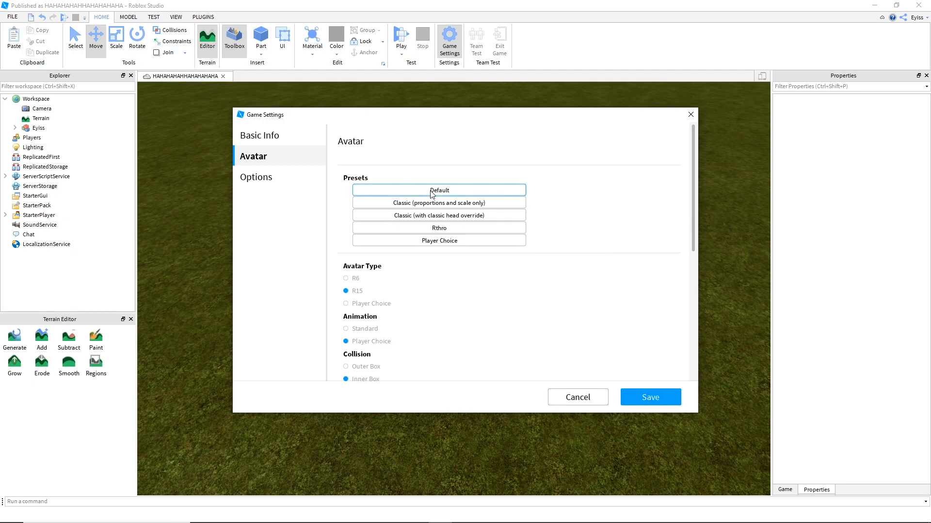
pyautogui.click(639, 397)
# Start a play test of the place and view the avatar from several sides.
pyautogui.click(401, 38)
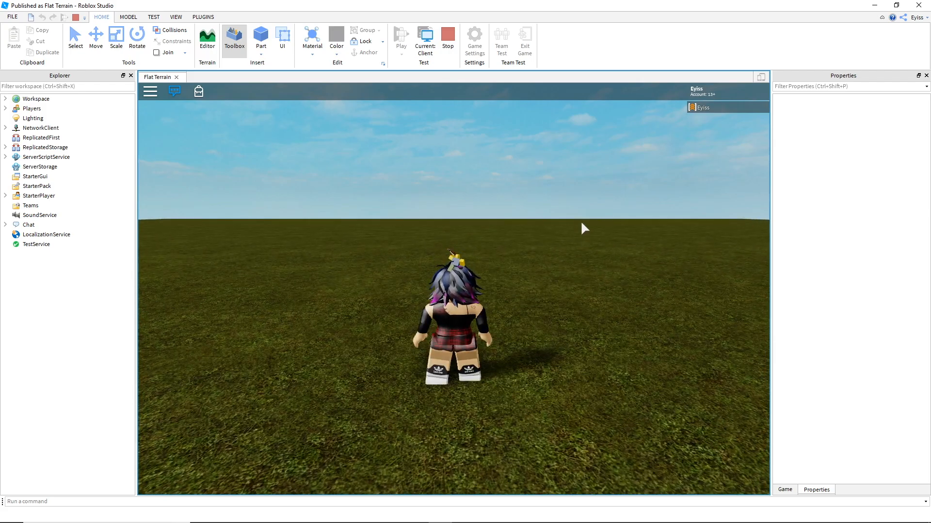
pyautogui.scroll(2, 578, 223)
pyautogui.moveTo(578, 223); pyautogui.dragTo(582, 221, button='right')
pyautogui.scroll(-1, 581, 222)
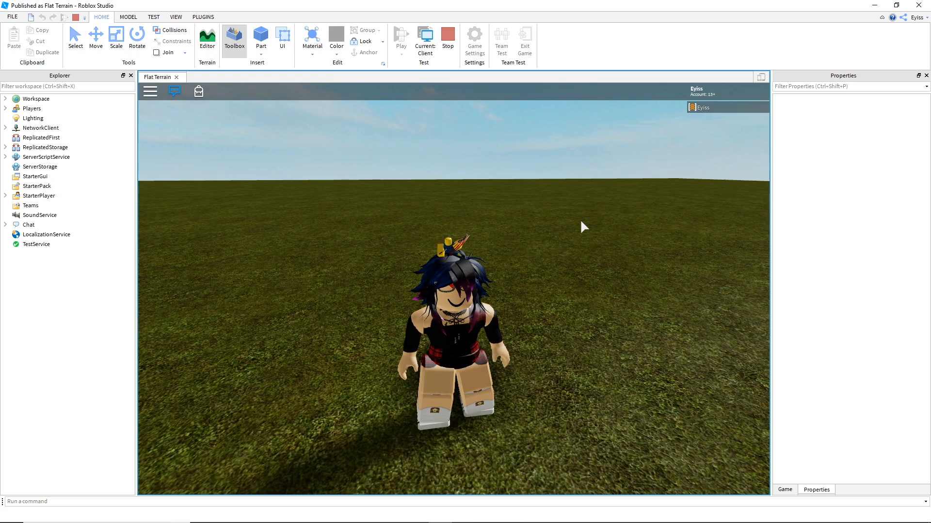
pyautogui.moveTo(581, 222); pyautogui.dragTo(595, 203, button='right')
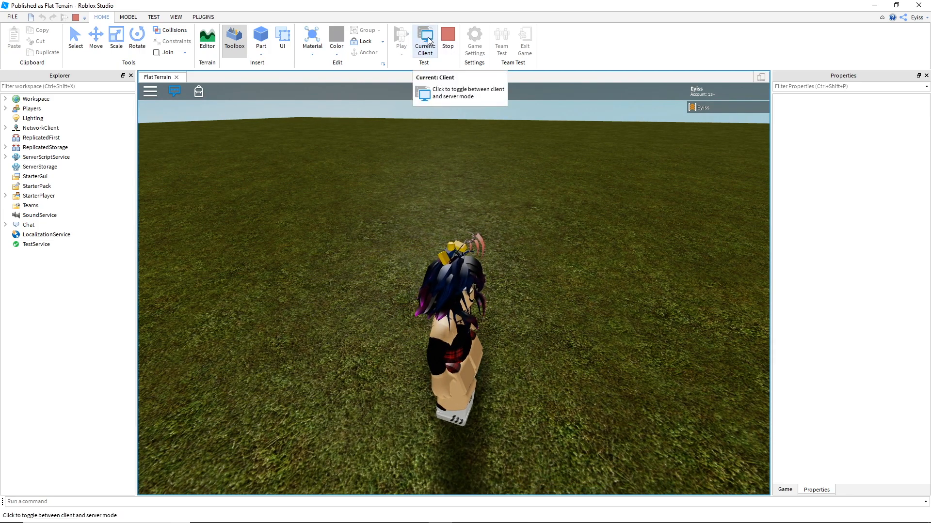
# Switch the play test from client to server mode and bring the camera close to the avatar.
pyautogui.click(427, 45)
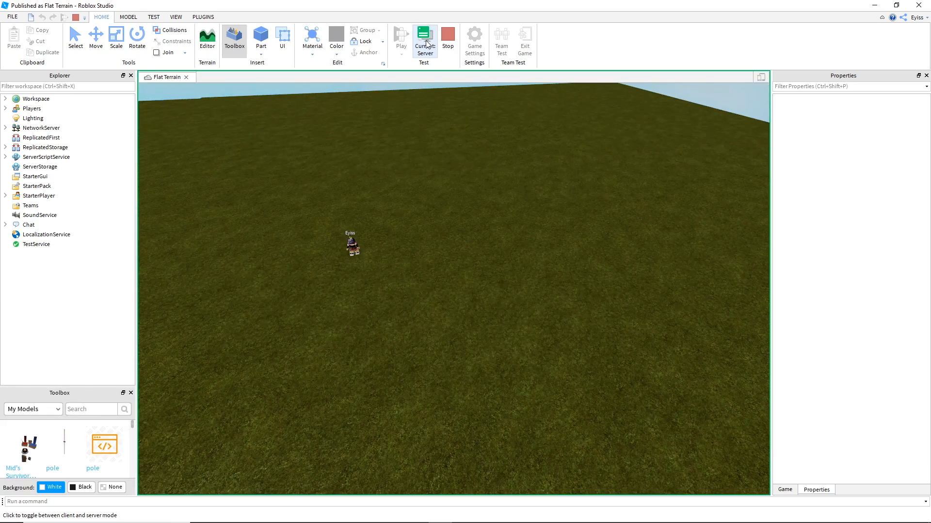
pyautogui.moveTo(539, 261); pyautogui.dragTo(539, 263, button='right')
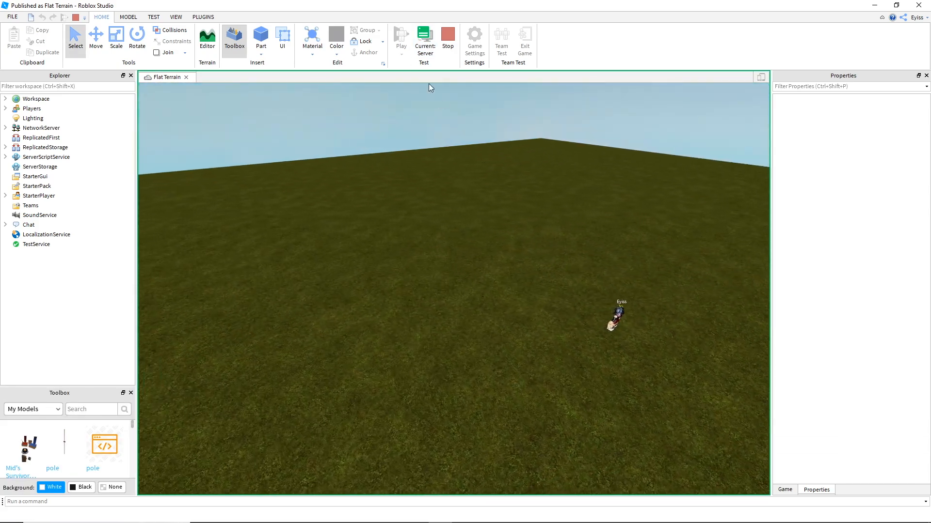
pyautogui.press('w')
pyautogui.moveTo(520, 213); pyautogui.dragTo(520, 213, button='right')
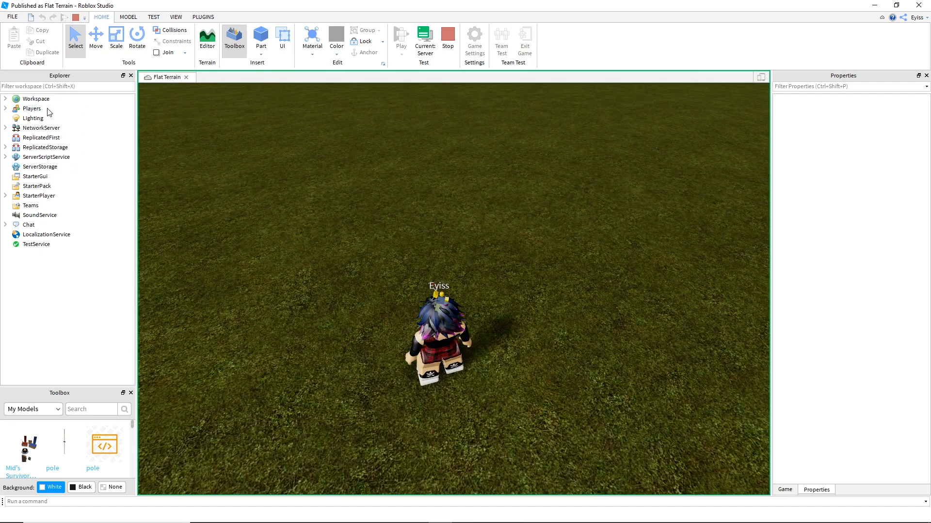
# Toggle the Explorer off and on again with the window display options.
pyautogui.click(176, 17)
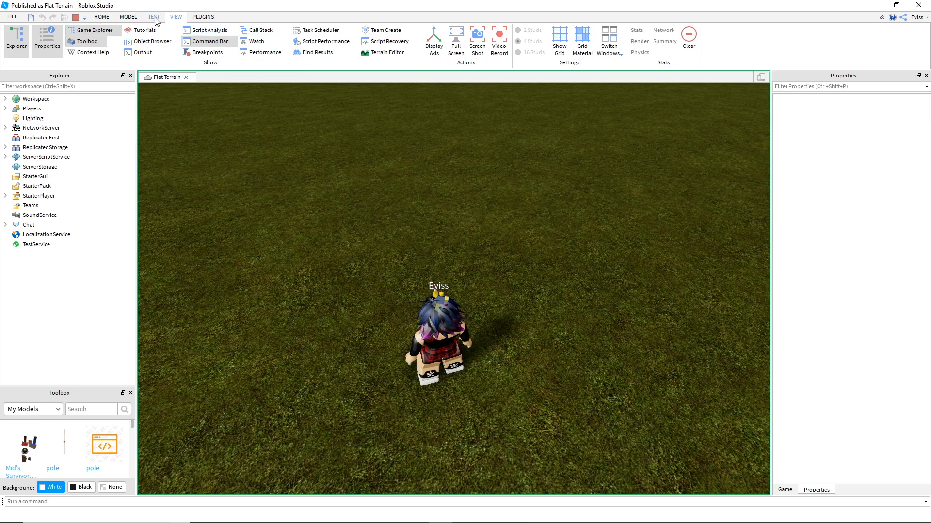
pyautogui.click(128, 17)
pyautogui.click(176, 17)
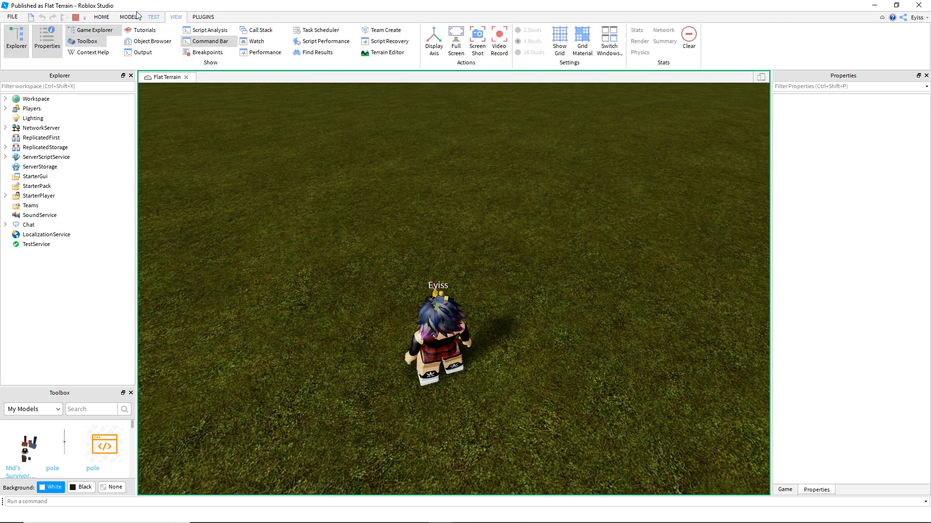
pyautogui.click(19, 39)
pyautogui.click(16, 42)
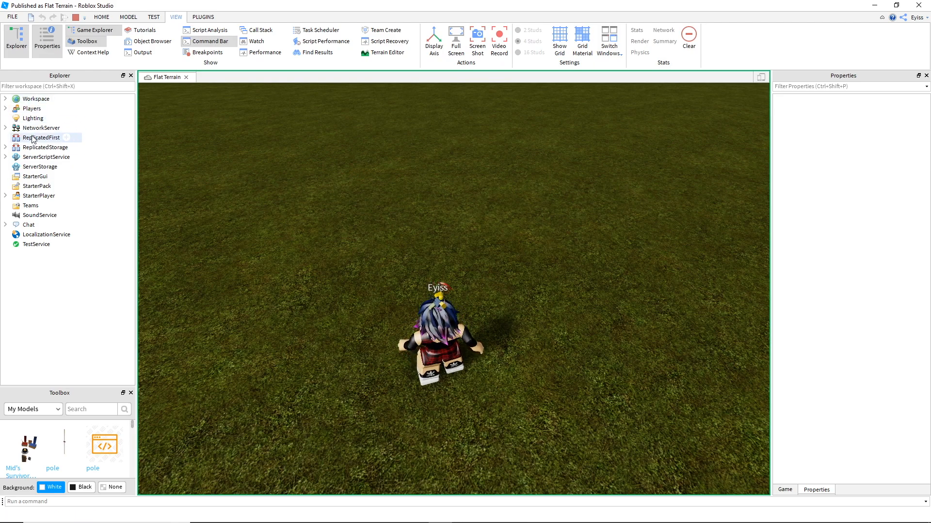
# Select the own player object under Players in the Explorer and open its CharacterAppearanceId property for editing.
pyautogui.click(7, 109)
pyautogui.click(6, 108)
pyautogui.click(38, 118)
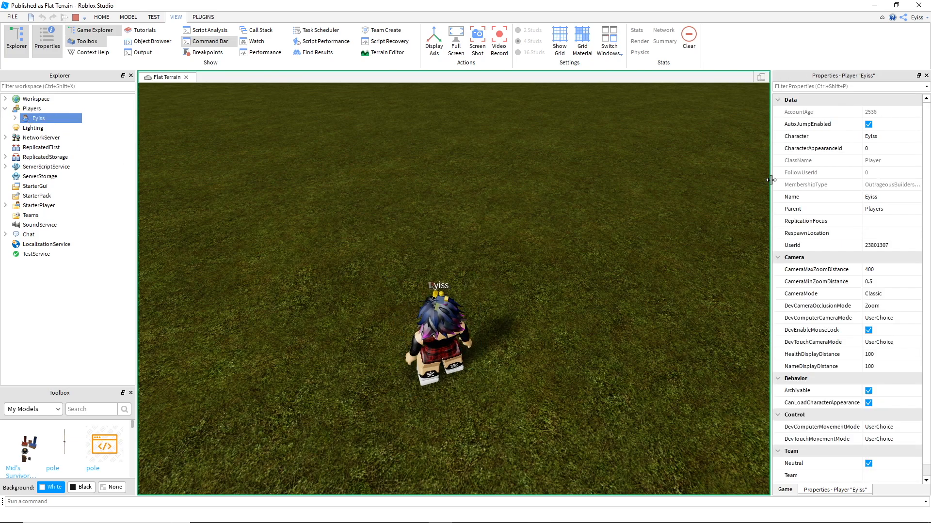
pyautogui.click(47, 43)
pyautogui.click(46, 43)
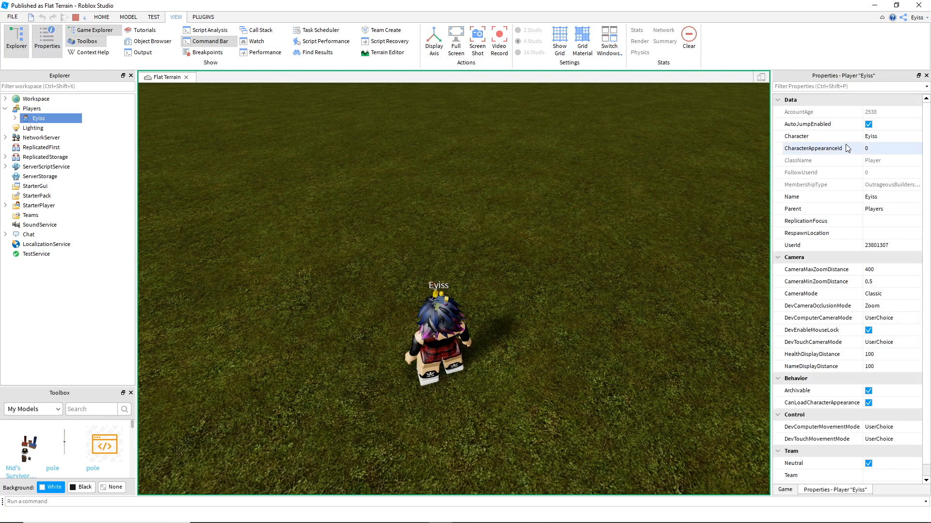
pyautogui.click(808, 153)
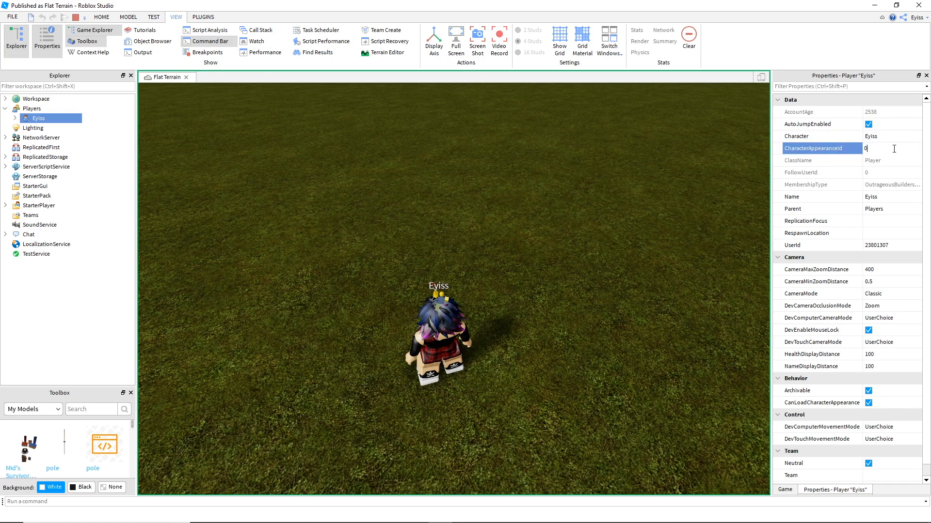
pyautogui.click(588, 250)
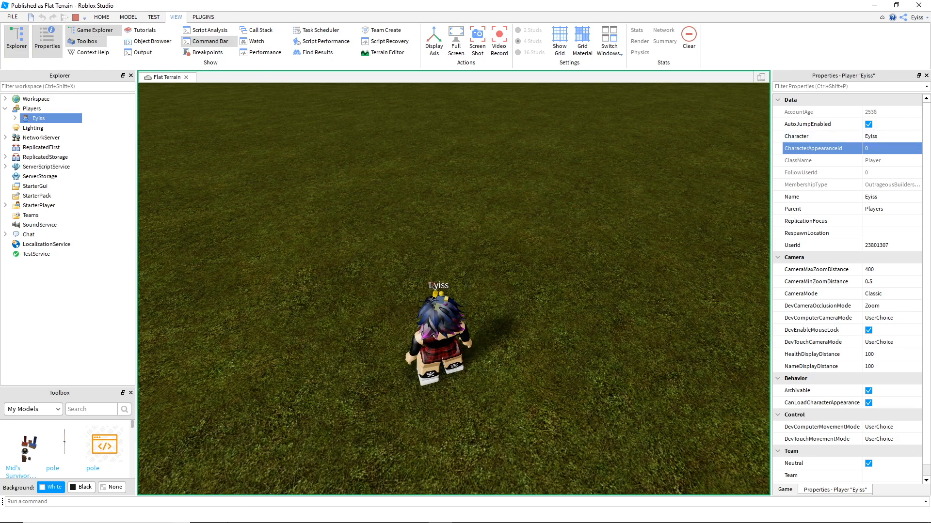
# Switch to Chrome and copy the user ID from the address of the open Roblox friend profile.
pyautogui.click(226, 514)
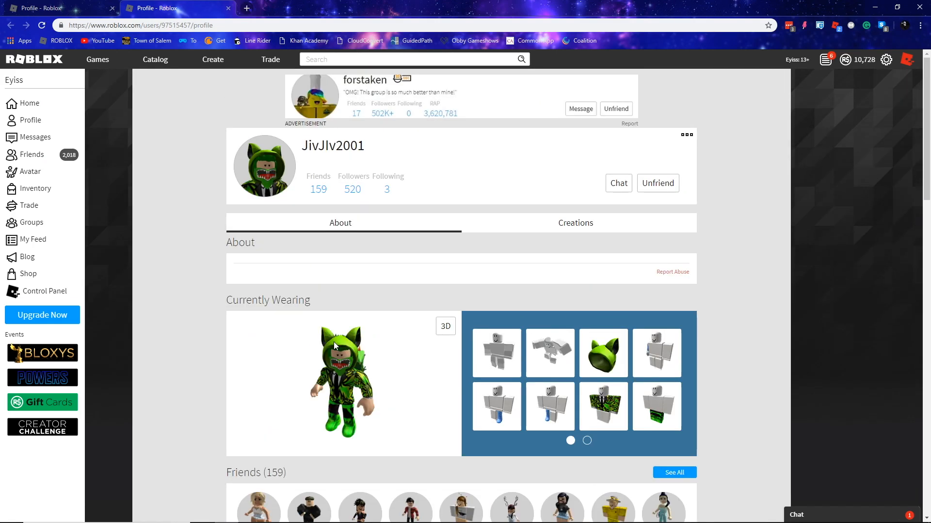
pyautogui.scroll(-2, 325, 335)
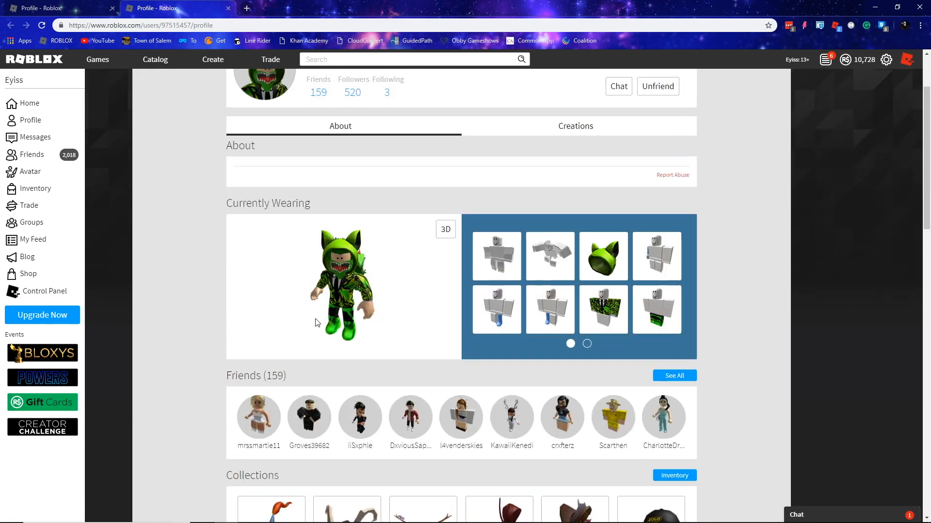
pyautogui.scroll(2, 187, 148)
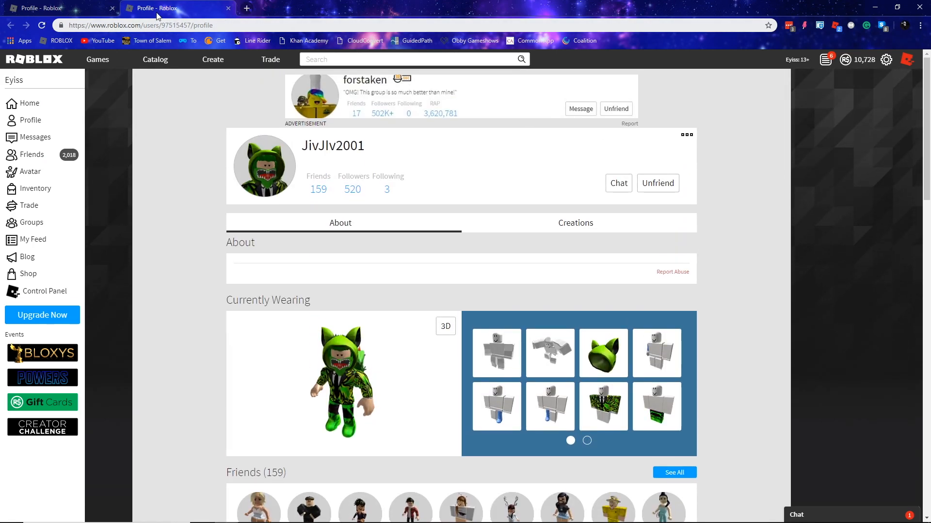
pyautogui.doubleClick(179, 25)
pyautogui.hotkey('ctrl', 'c')
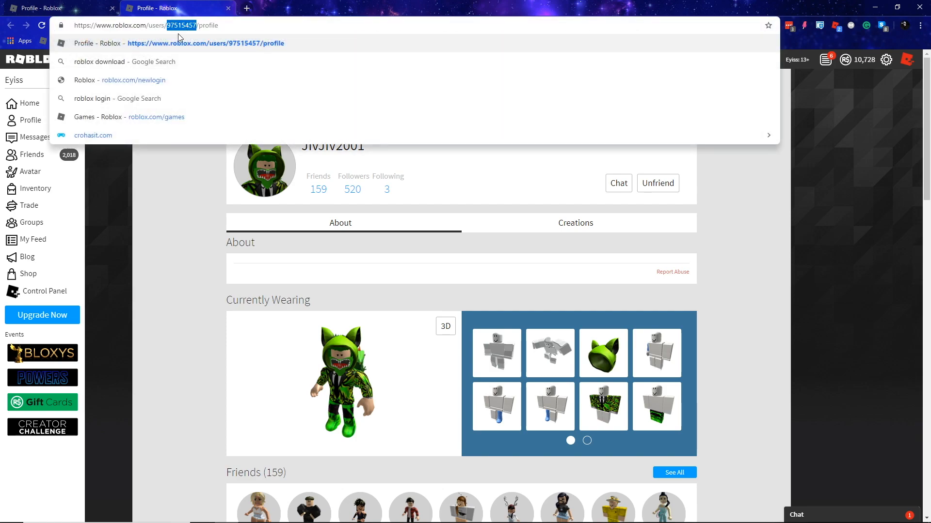
pyautogui.click(181, 173)
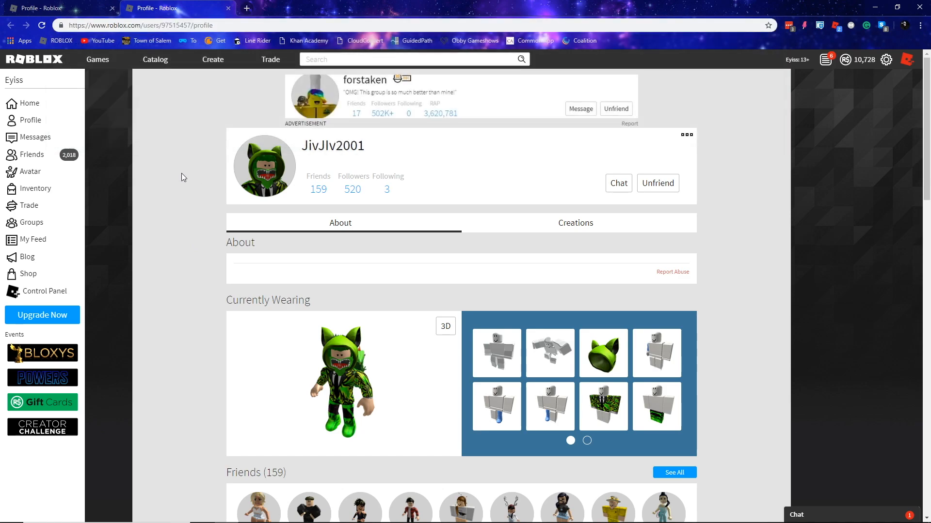
# Change the last digit of the user ID in the profile address to 6 and load that profile.
pyautogui.click(174, 25)
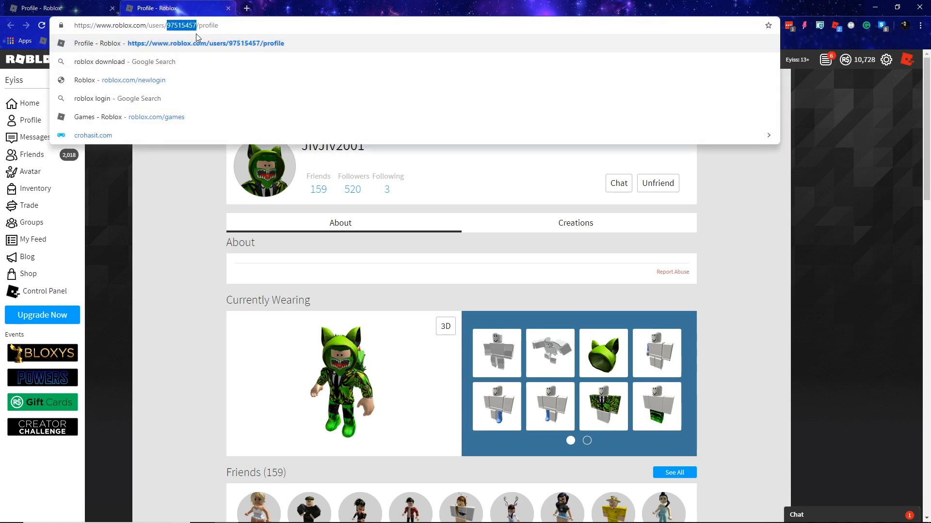
pyautogui.press('BackSpace')
pyautogui.write('6')
pyautogui.press('Return')
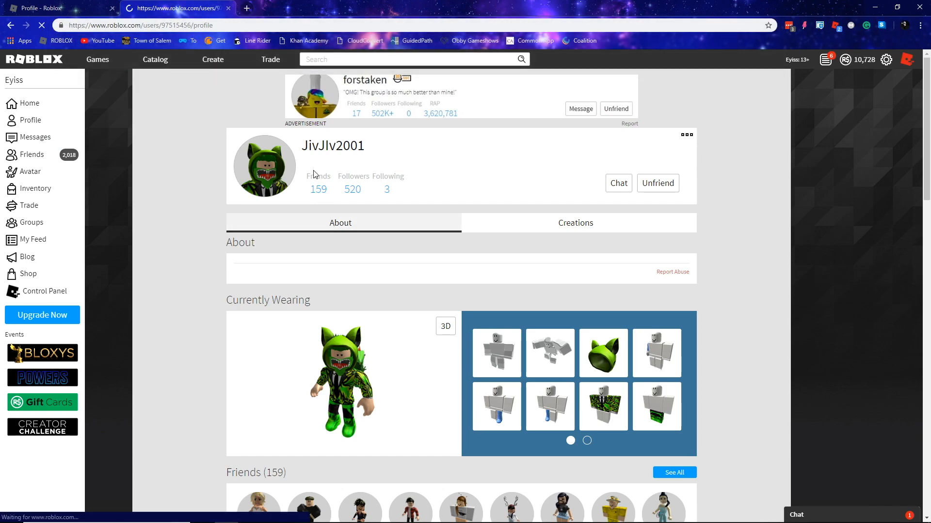
# Load the Roblox profile with user ID 1 by editing the address, and return to the previous profile.
pyautogui.click(192, 24)
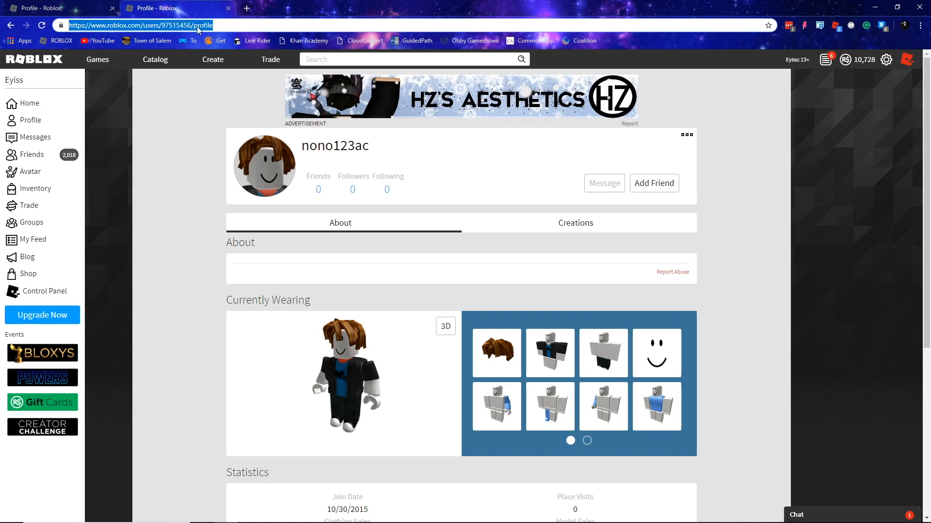
pyautogui.doubleClick(184, 25)
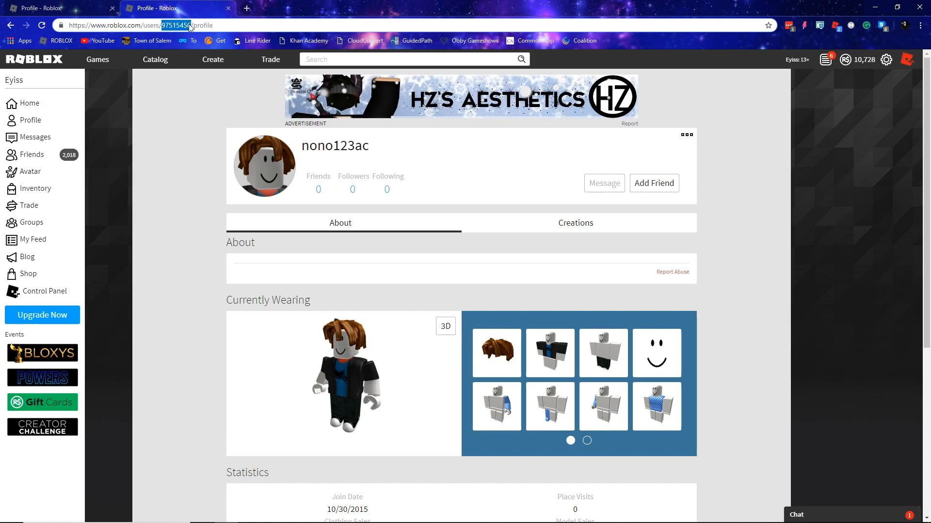
pyautogui.write('1')
pyautogui.press('Return')
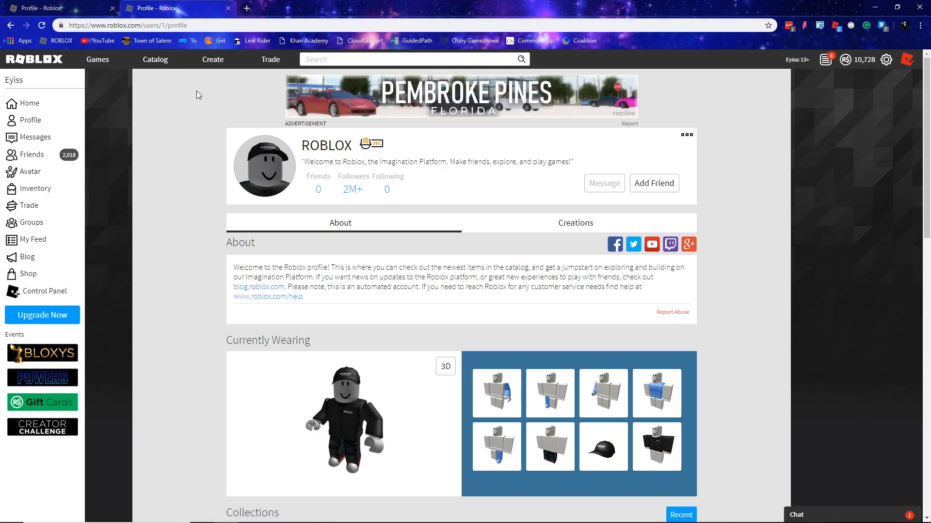
pyautogui.click(11, 25)
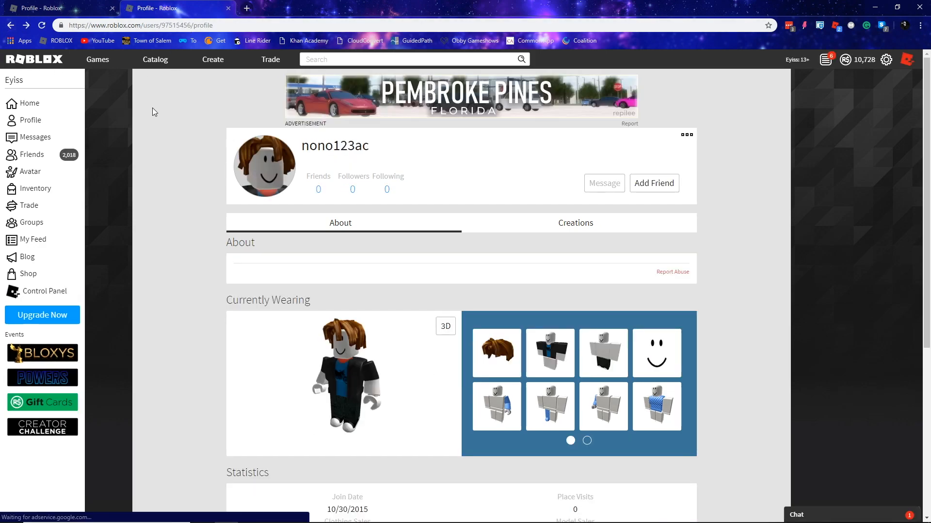
pyautogui.click(156, 25)
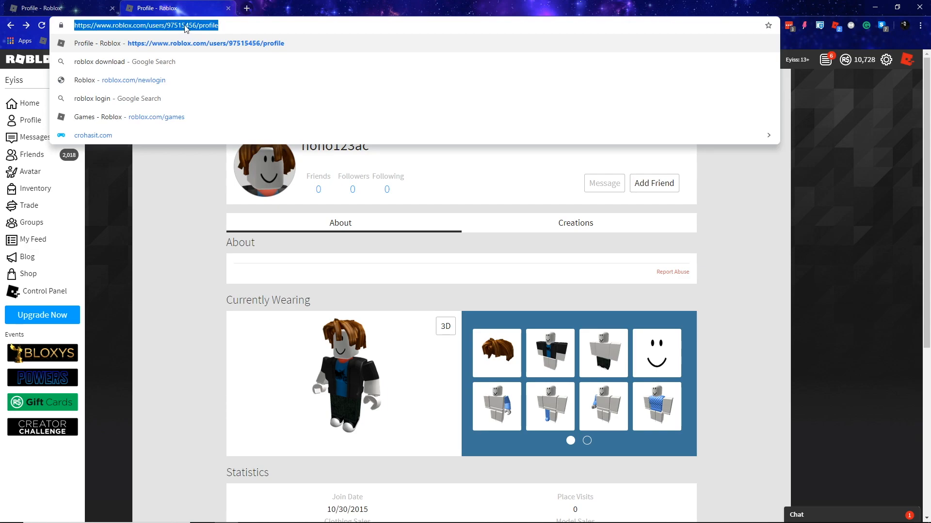
# Switch to Roblox Studio and paste the copied user ID into the player's CharacterAppearanceId property.
pyautogui.click(439, 518)
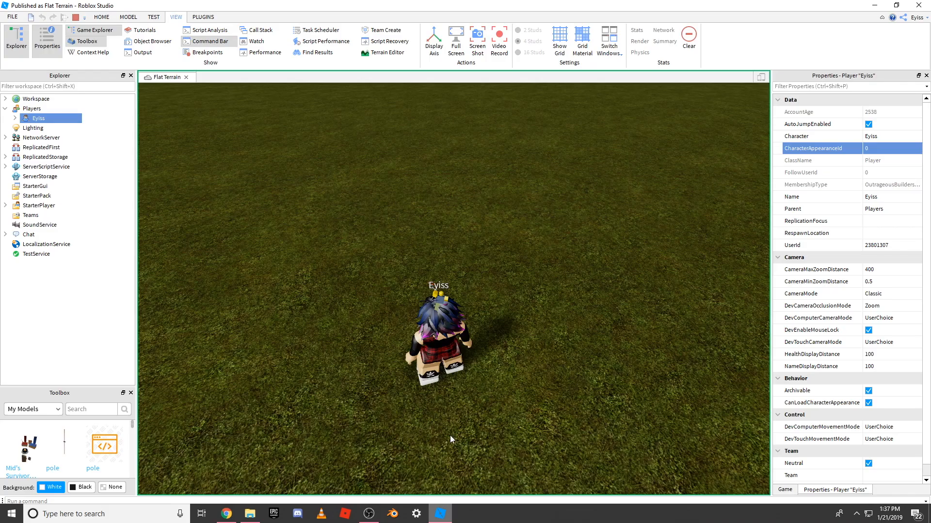
pyautogui.click(887, 148)
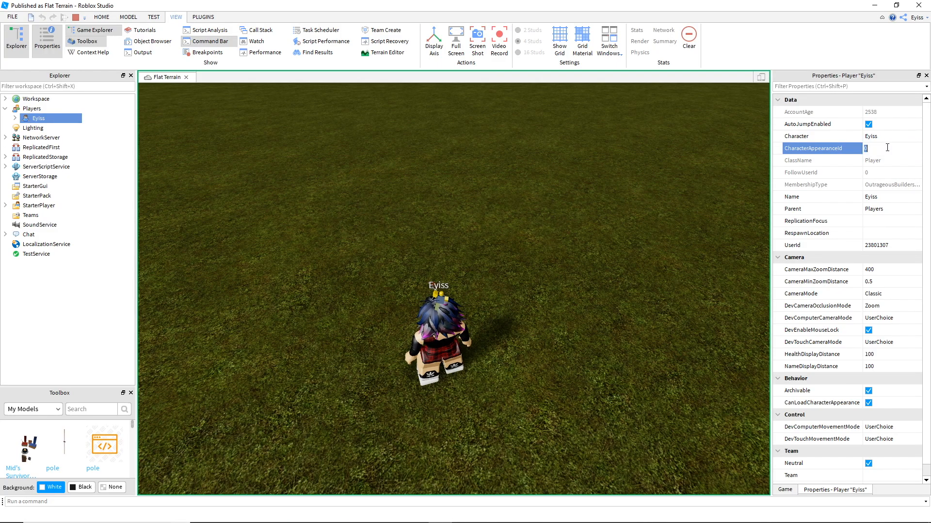
pyautogui.hotkey('ctrl', 'v')
pyautogui.press('Return')
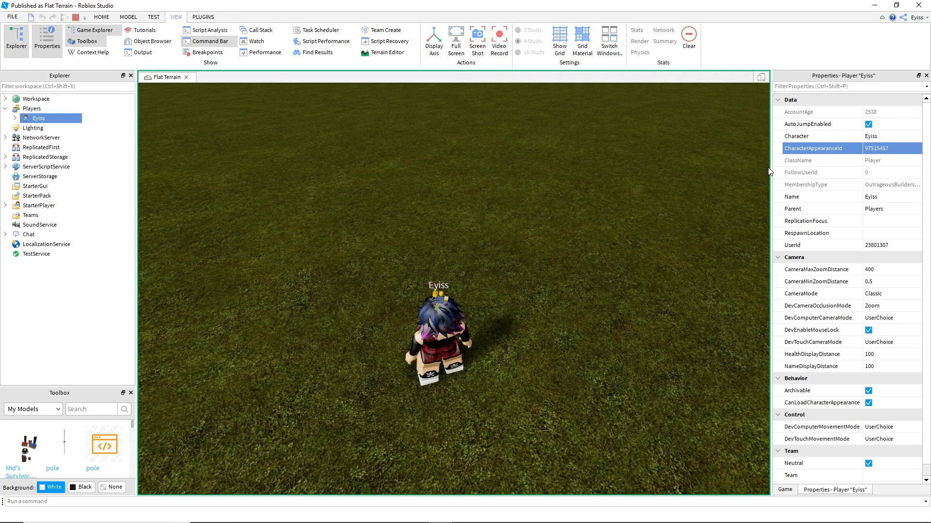
# Switch the play test from the server view to the client view and walk the character forward.
pyautogui.click(101, 16)
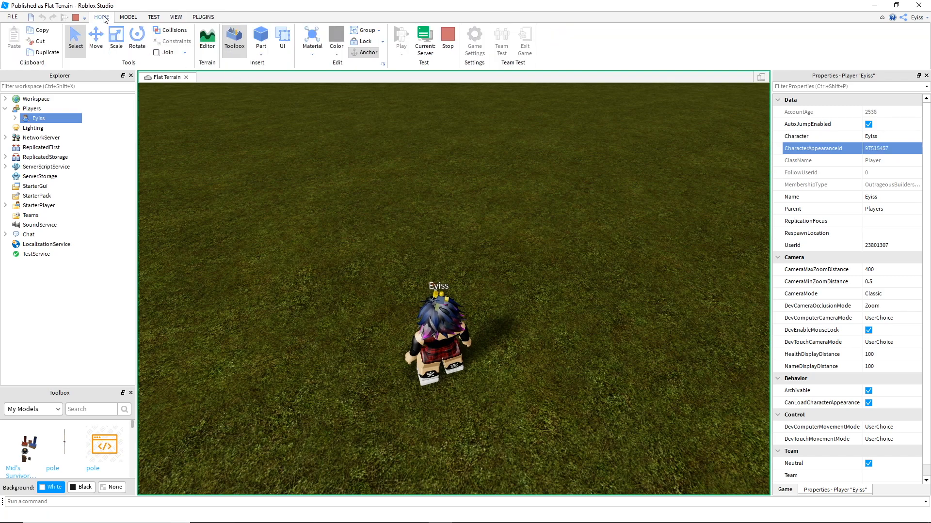
pyautogui.click(425, 41)
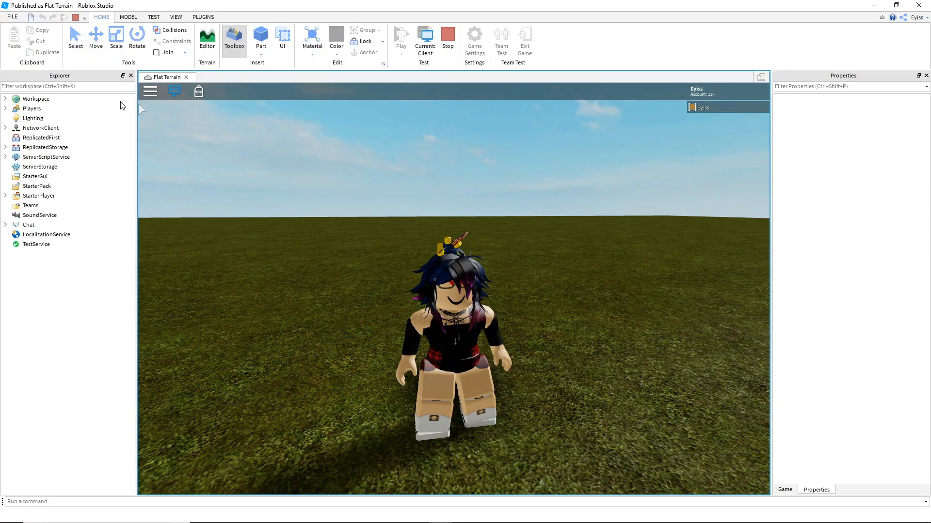
pyautogui.moveTo(394, 196); pyautogui.dragTo(394, 196, button='right')
pyautogui.press('w')
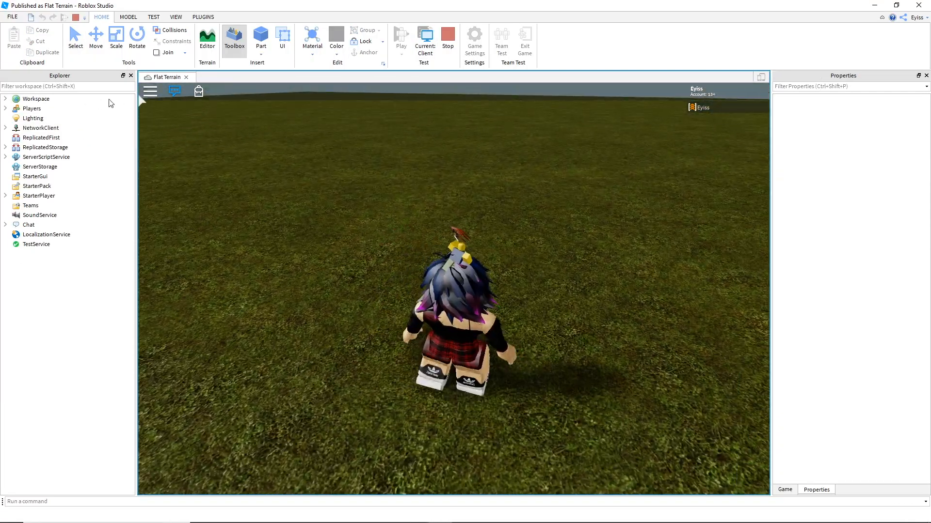
# Reset the character through the in-game menu and inspect the respawned avatar from the front.
pyautogui.click(151, 92)
pyautogui.press('Escape')
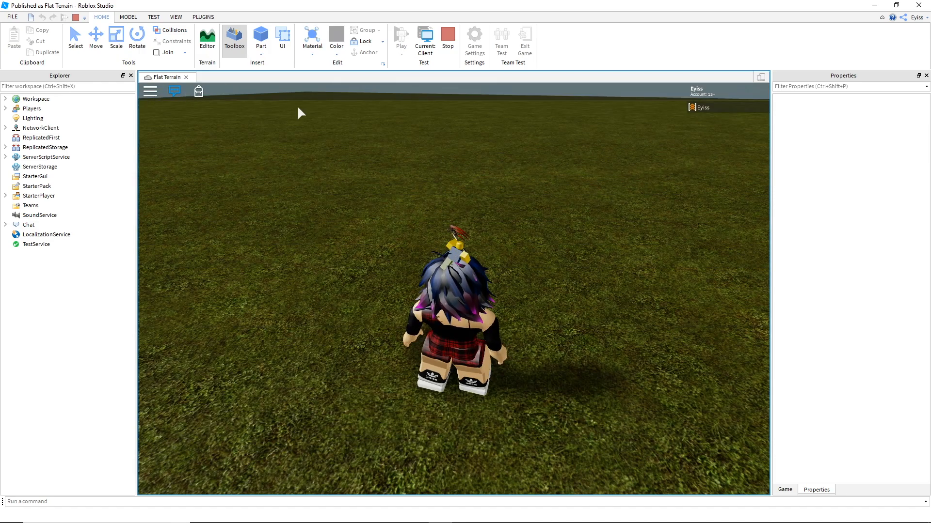
pyautogui.click(151, 93)
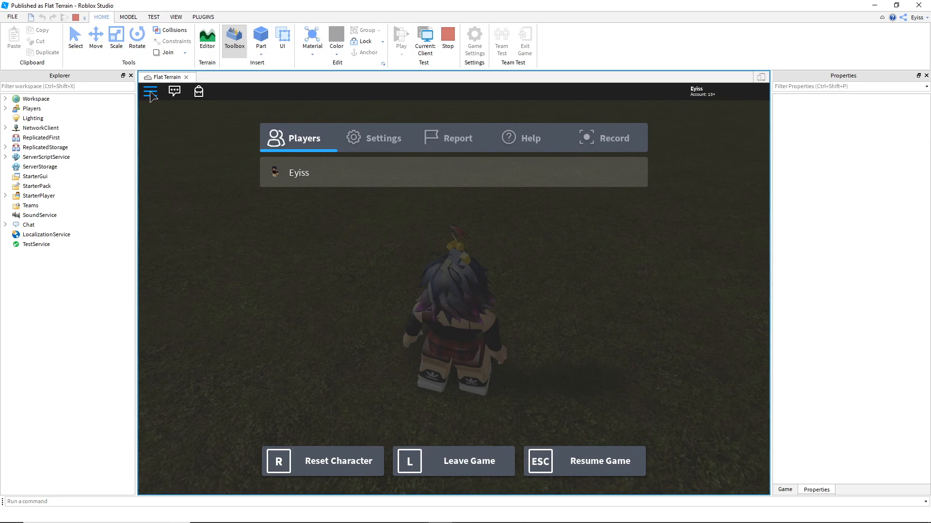
pyautogui.click(348, 451)
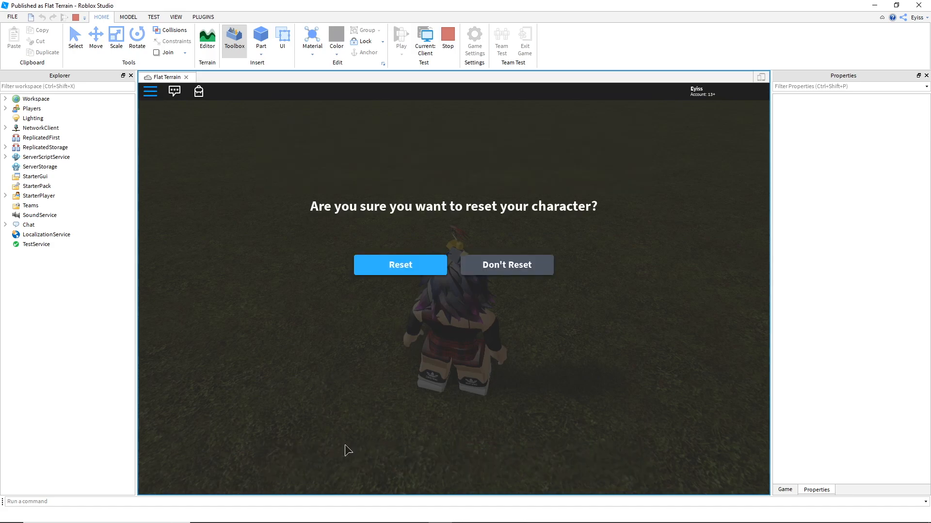
pyautogui.click(415, 256)
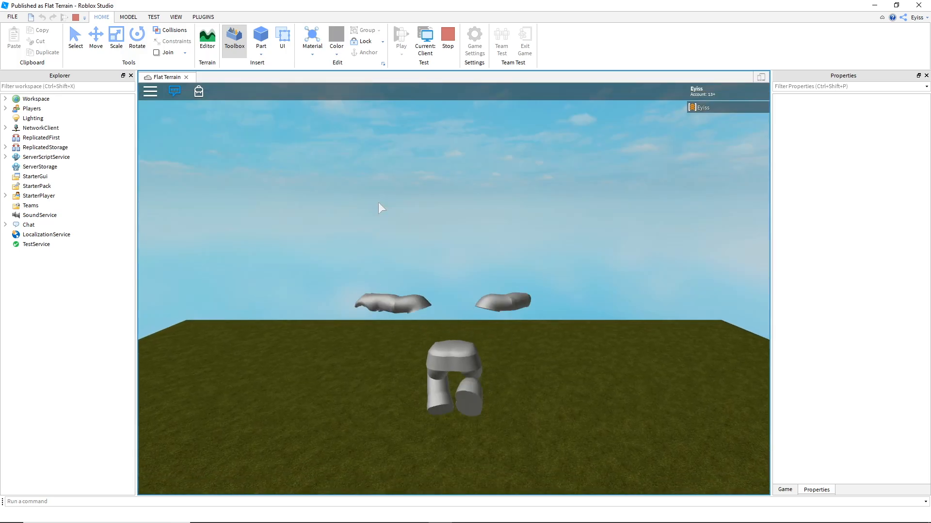
pyautogui.moveTo(621, 348); pyautogui.dragTo(622, 346, button='right')
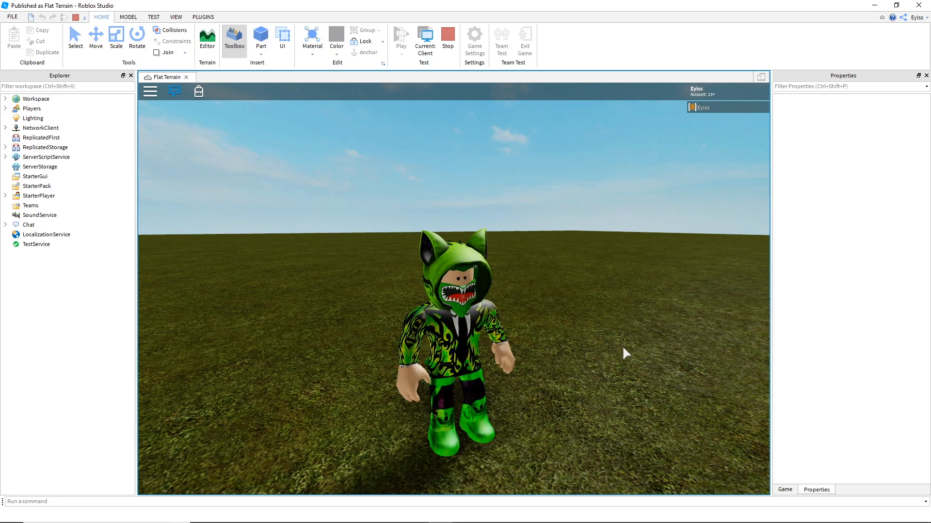
pyautogui.moveTo(566, 309); pyautogui.dragTo(350, 162, button='right')
# Expand Workspace in the Explorer, select the player's character model and copy it.
pyautogui.click(14, 99)
pyautogui.click(5, 99)
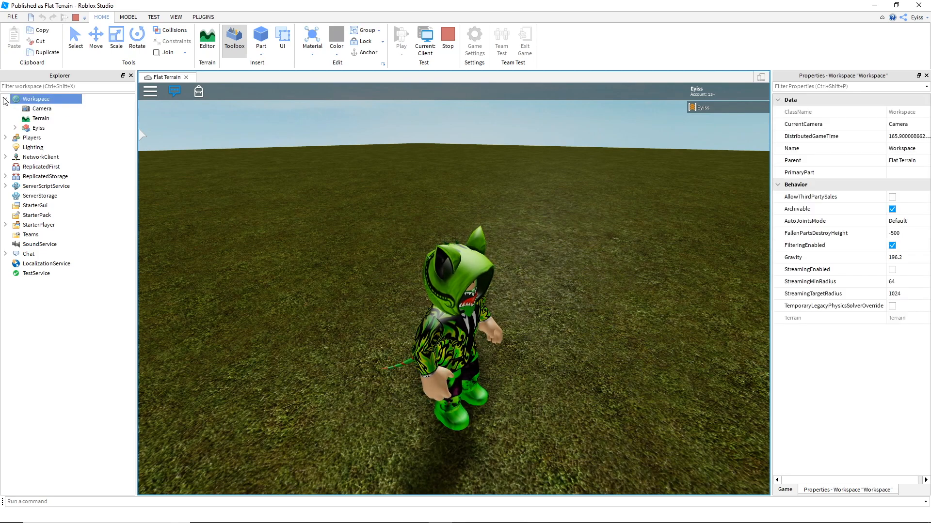
pyautogui.click(27, 128)
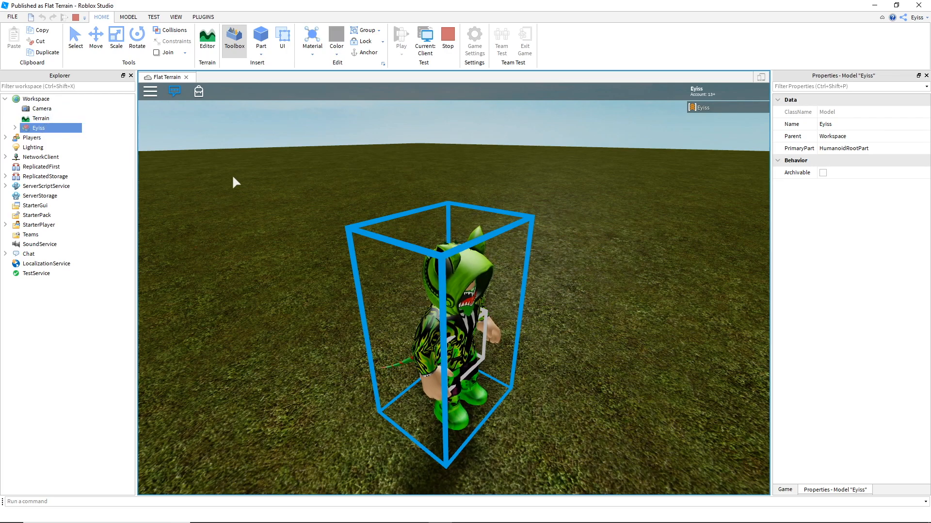
pyautogui.moveTo(569, 291); pyautogui.dragTo(196, 196, button='right')
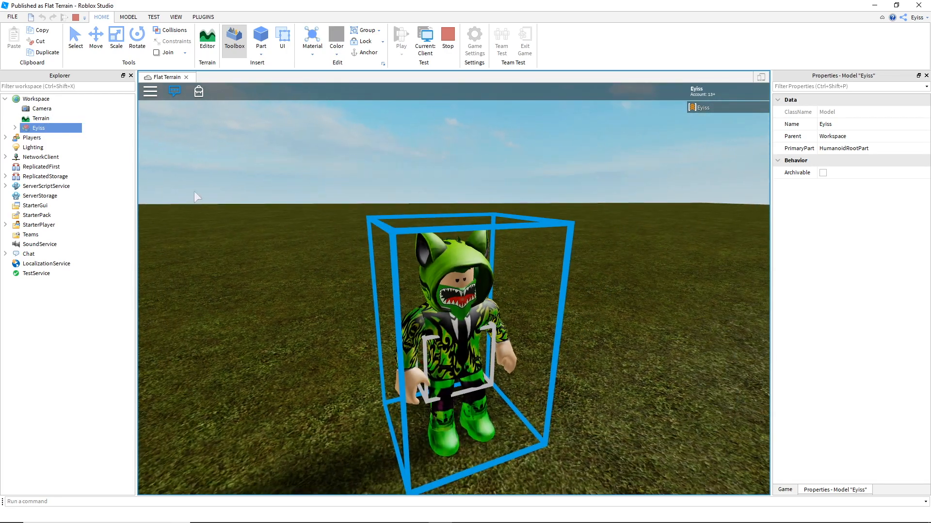
pyautogui.rightClick(33, 127)
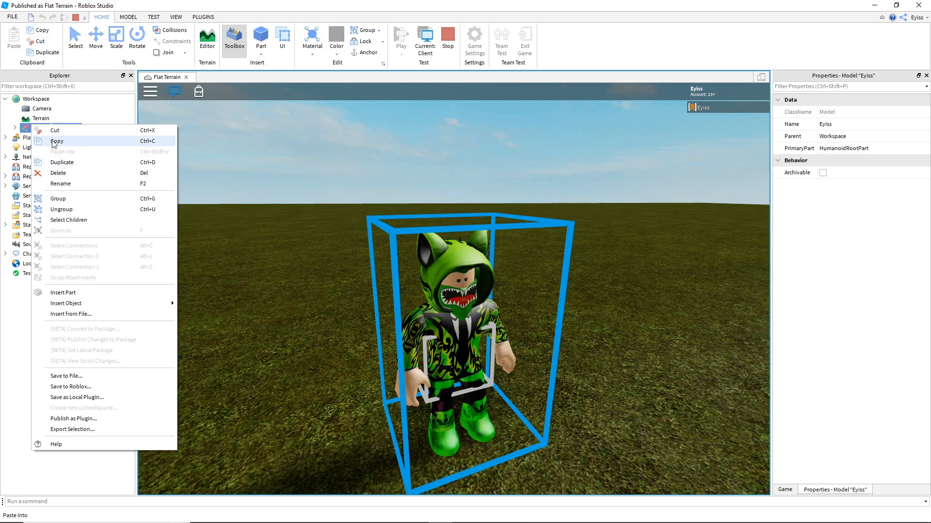
pyautogui.click(54, 130)
# Stop the play test and paste the copied character model into Workspace, bringing it into focus.
pyautogui.click(447, 36)
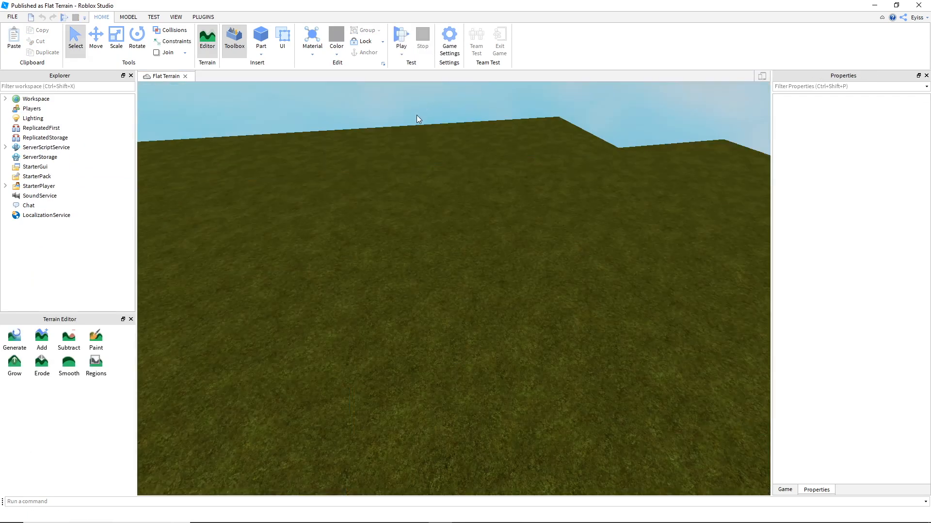
pyautogui.scroll(-4, 505, 232)
pyautogui.scroll(6, 505, 232)
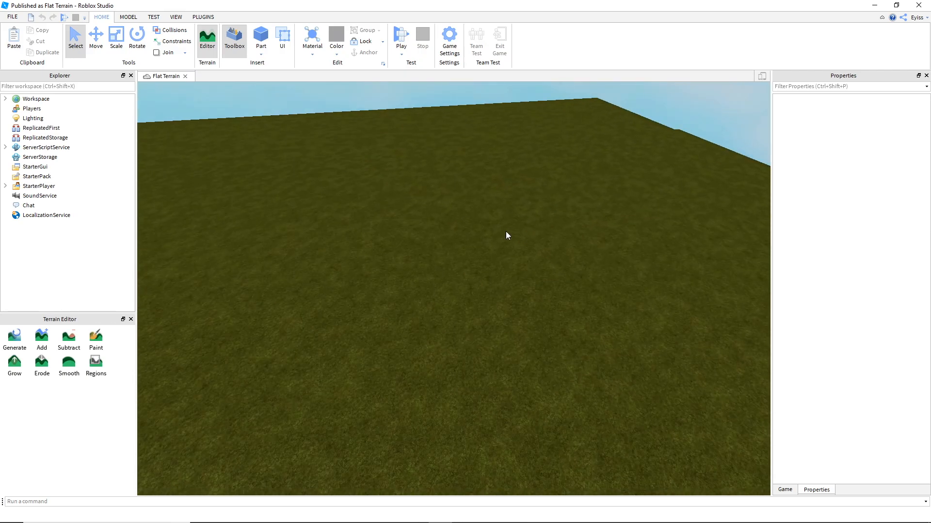
pyautogui.rightClick(33, 100)
pyautogui.click(53, 125)
pyautogui.press('f')
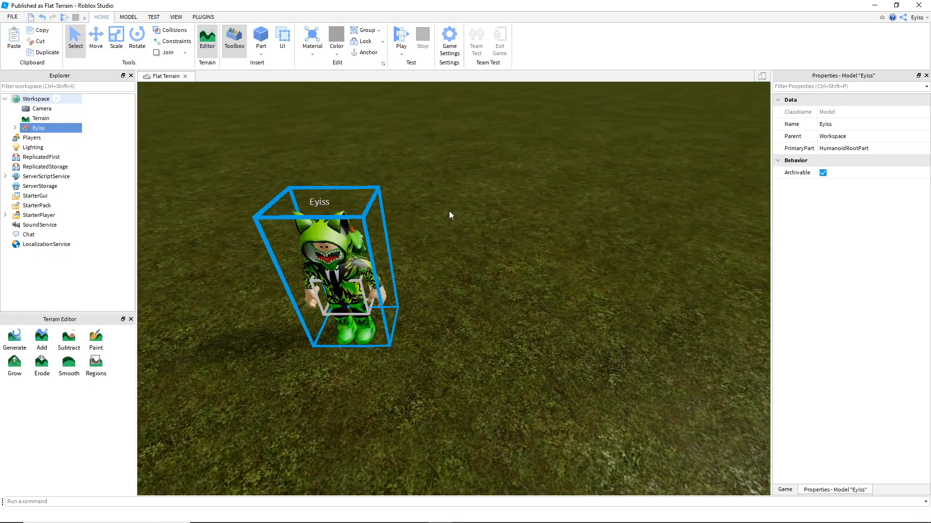
# Move the pasted character model sideways across the terrain with the Move tool and frame it from the front.
pyautogui.moveTo(449, 212); pyautogui.dragTo(424, 196, button='right')
pyautogui.click(99, 47)
pyautogui.moveTo(391, 278); pyautogui.dragTo(532, 294)
pyautogui.press('a')
pyautogui.press('d')
pyautogui.click(38, 128)
pyautogui.press('d')
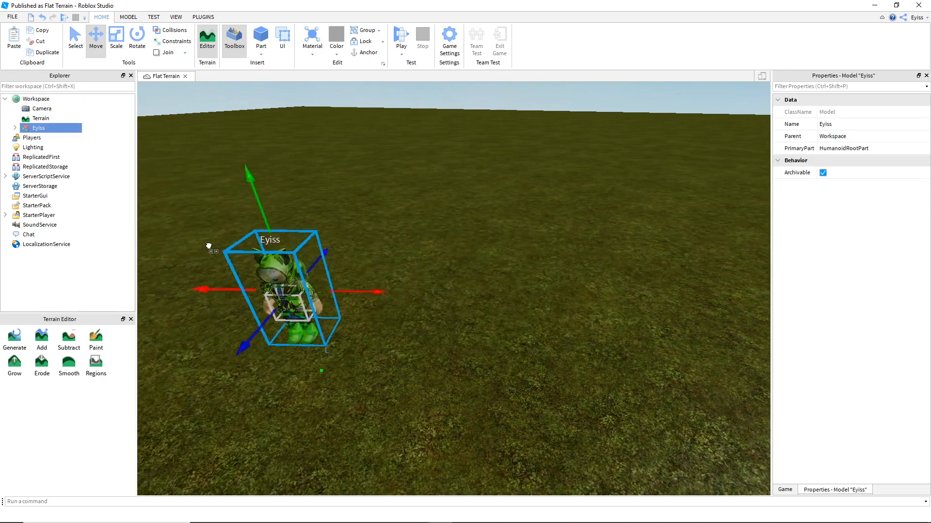
pyautogui.press('s')
pyautogui.press('a')
pyautogui.press('w')
pyautogui.moveTo(455, 321); pyautogui.dragTo(464, 332, button='right')
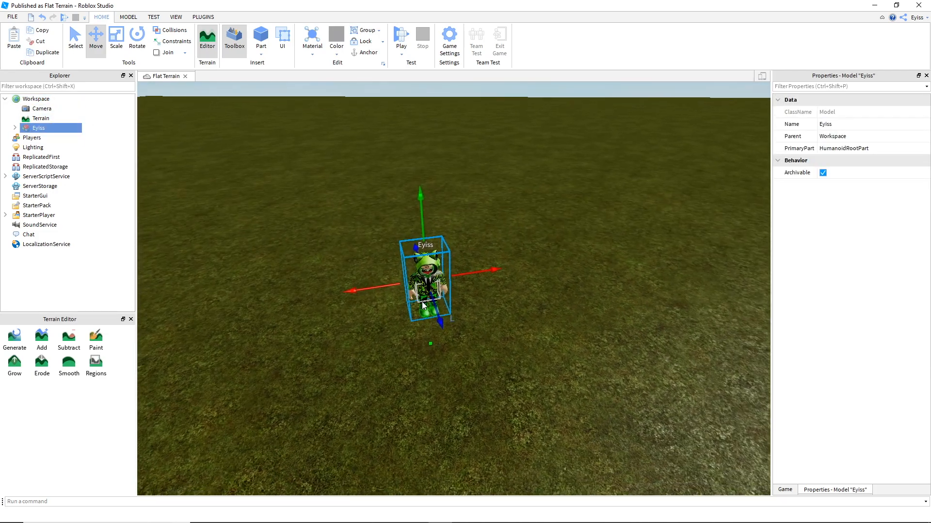
pyautogui.press('w')
pyautogui.press('f')
# Start exporting the selected character model and browse to the Desktop > GFX > Other folder.
pyautogui.rightClick(39, 130)
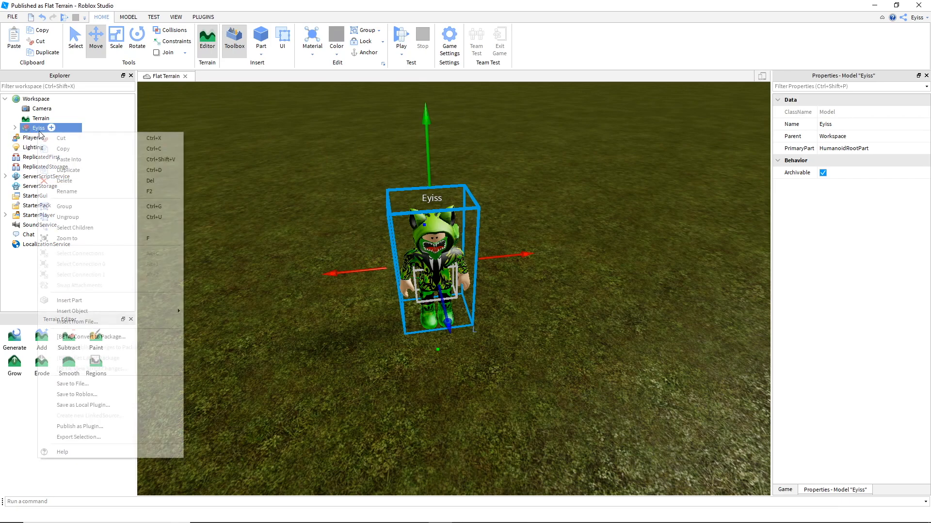
pyautogui.click(78, 437)
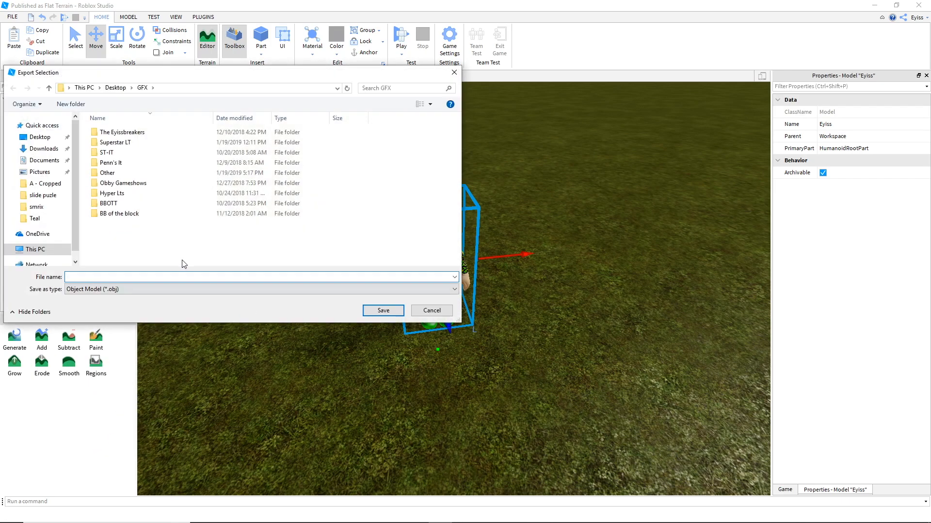
pyautogui.click(115, 88)
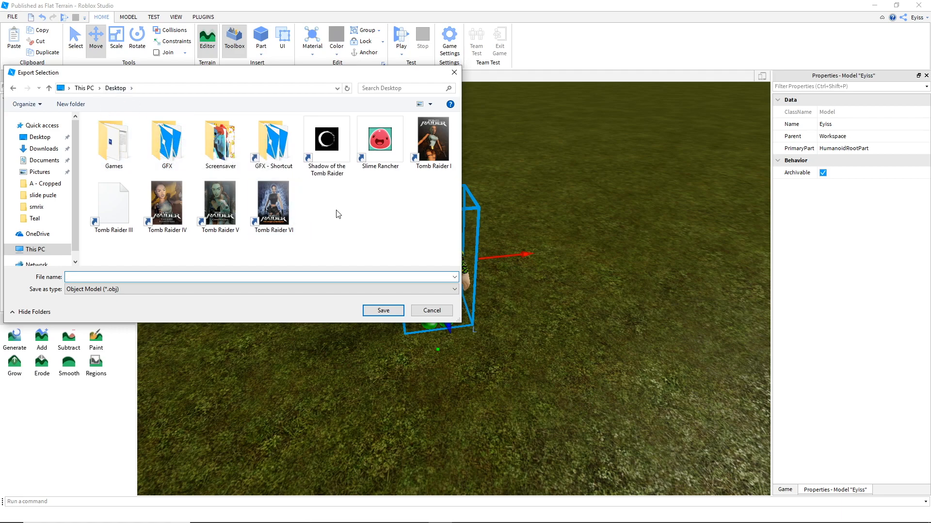
pyautogui.doubleClick(167, 142)
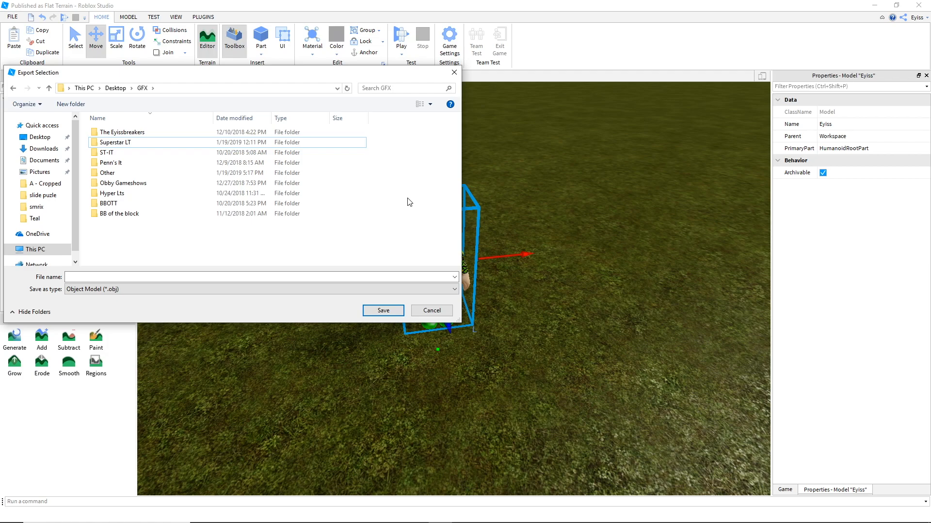
pyautogui.doubleClick(204, 173)
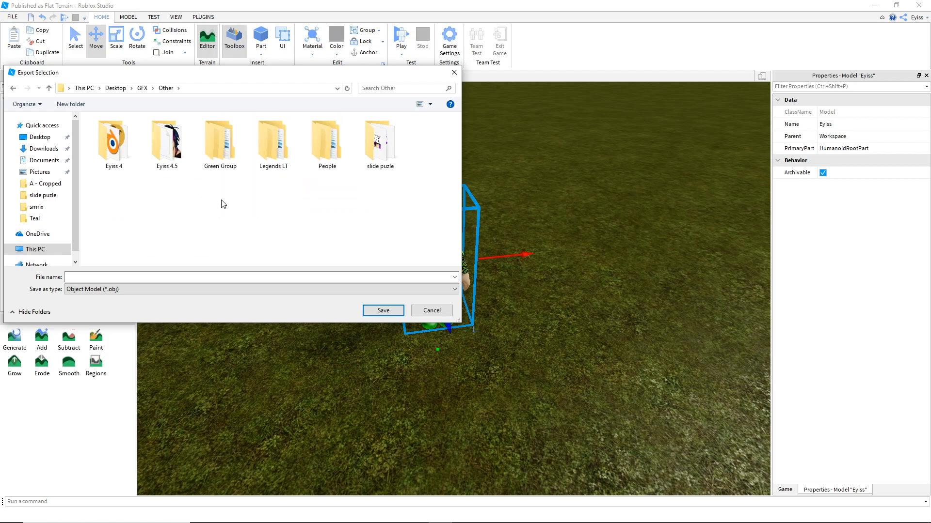
# Create a new folder named Tutorial inside the Other folder.
pyautogui.rightClick(274, 207)
pyautogui.moveTo(309, 307)
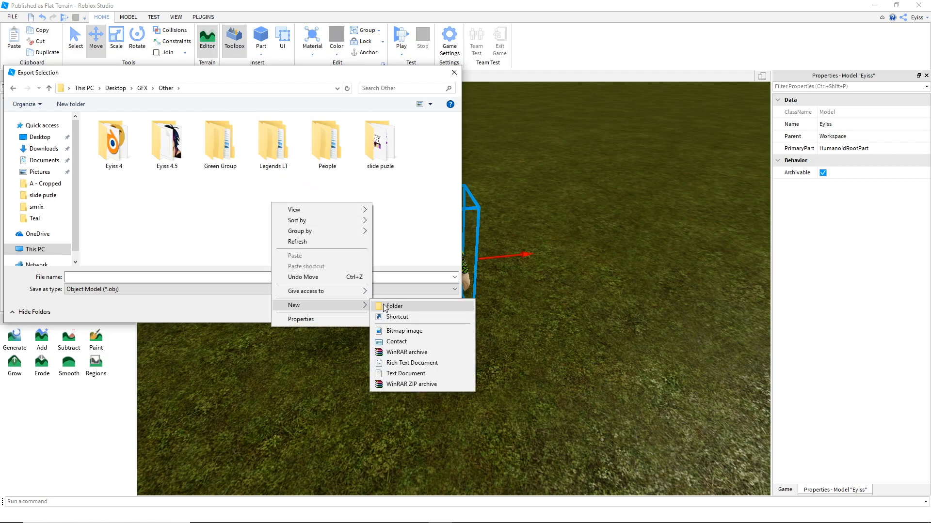
pyautogui.click(385, 305)
pyautogui.write('Tutorial')
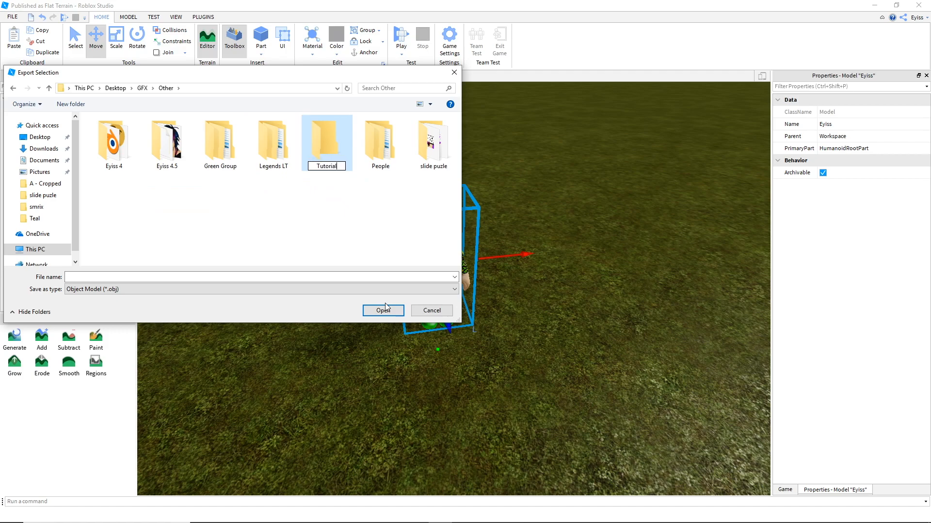
pyautogui.press('Return')
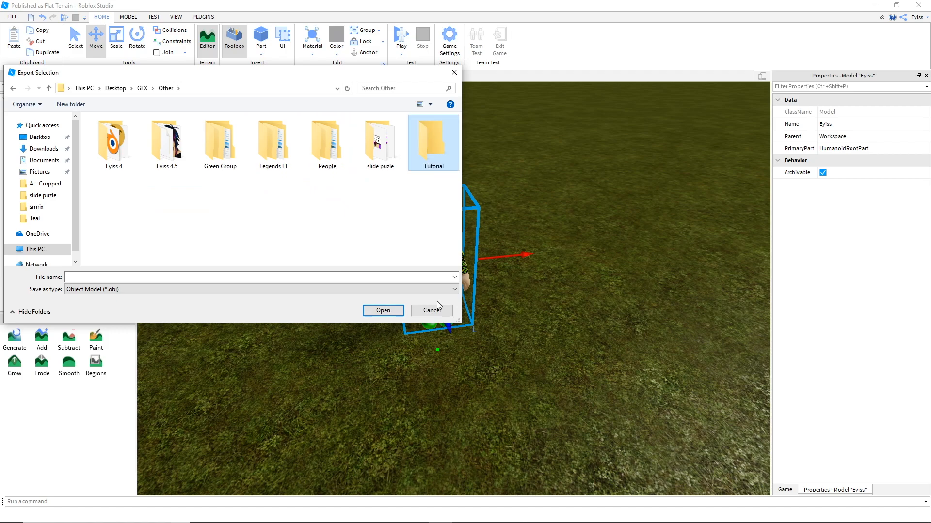
# Export the model into the Tutorial folder as an .obj file named "jivyjih" and deselect the model.
pyautogui.doubleClick(436, 153)
pyautogui.click(231, 276)
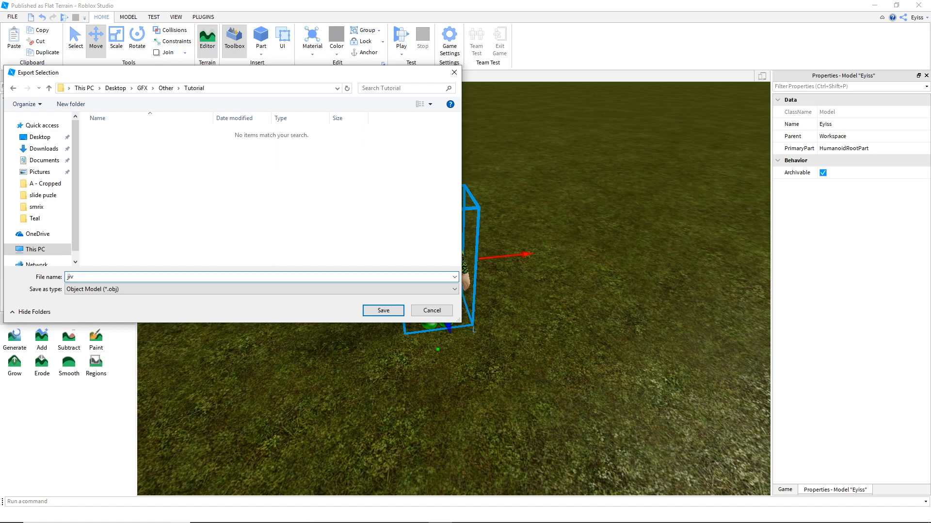
pyautogui.write('jivyjih')
pyautogui.press('Return')
pyautogui.click(660, 190)
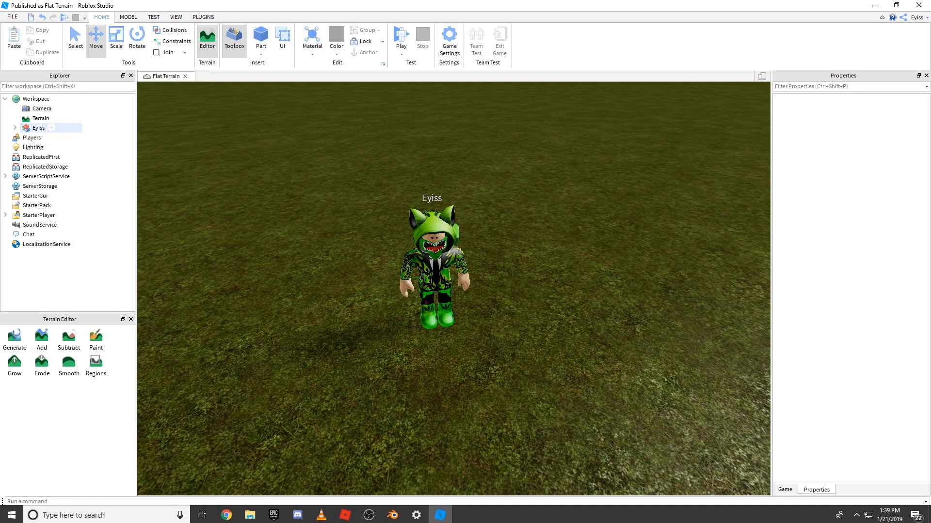
# Switch to Chrome, download the Blender 2.79b 64-bit Windows installer from blender.org and save it in the Downloads folder.
pyautogui.click(224, 515)
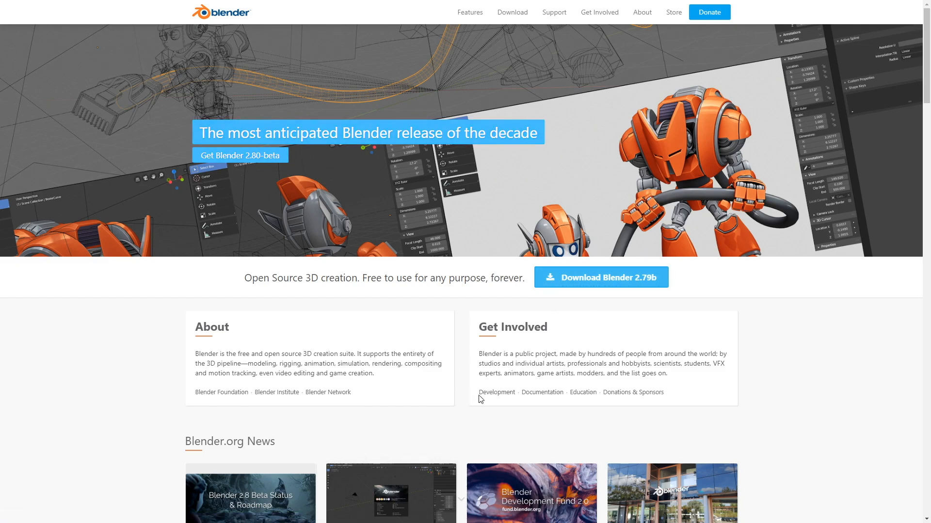
pyautogui.click(571, 283)
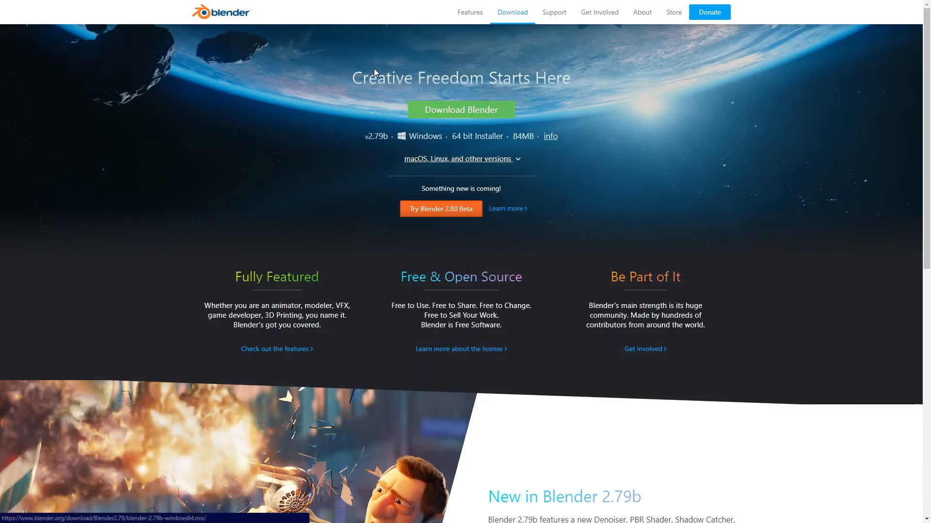
pyautogui.click(461, 109)
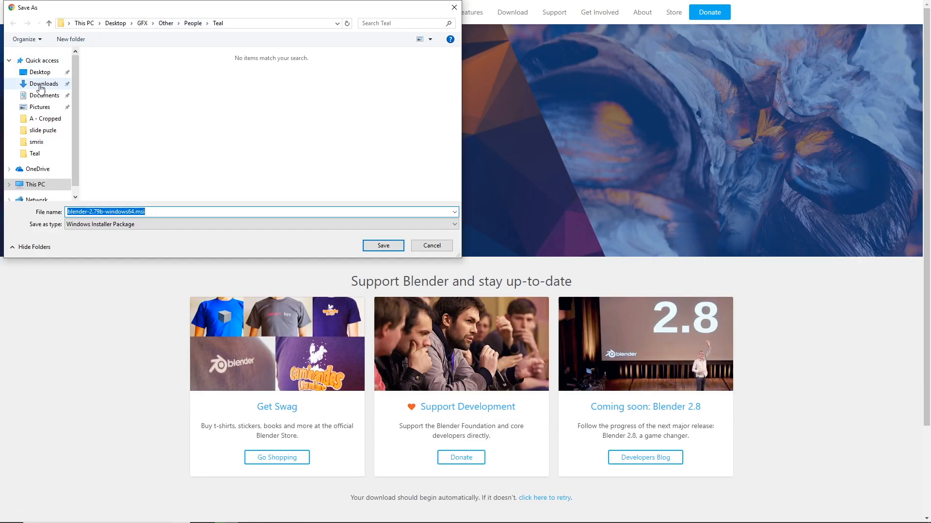
pyautogui.click(41, 84)
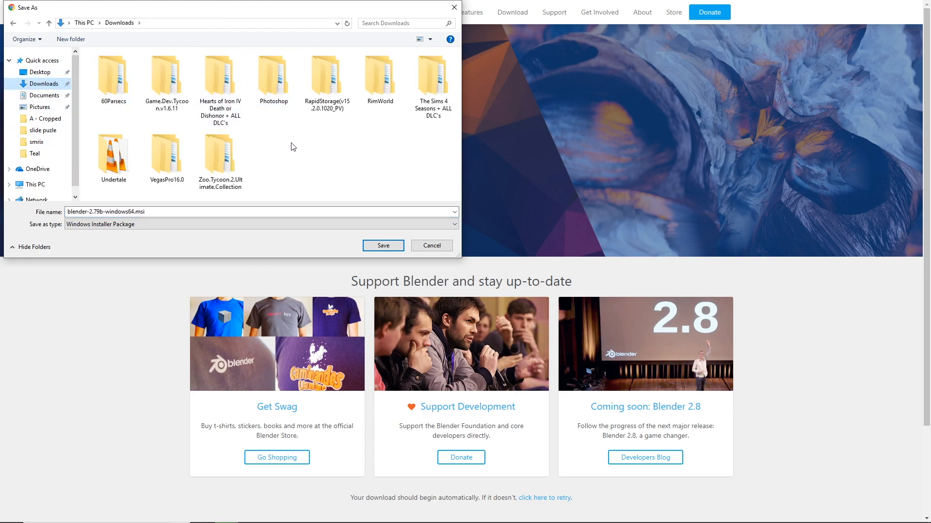
pyautogui.click(383, 247)
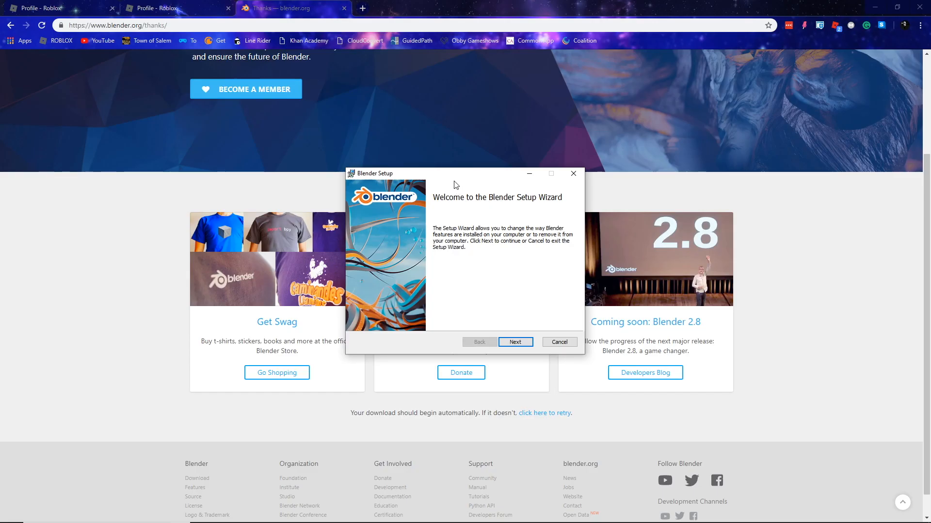
pyautogui.moveTo(465, 175); pyautogui.dragTo(452, 159)
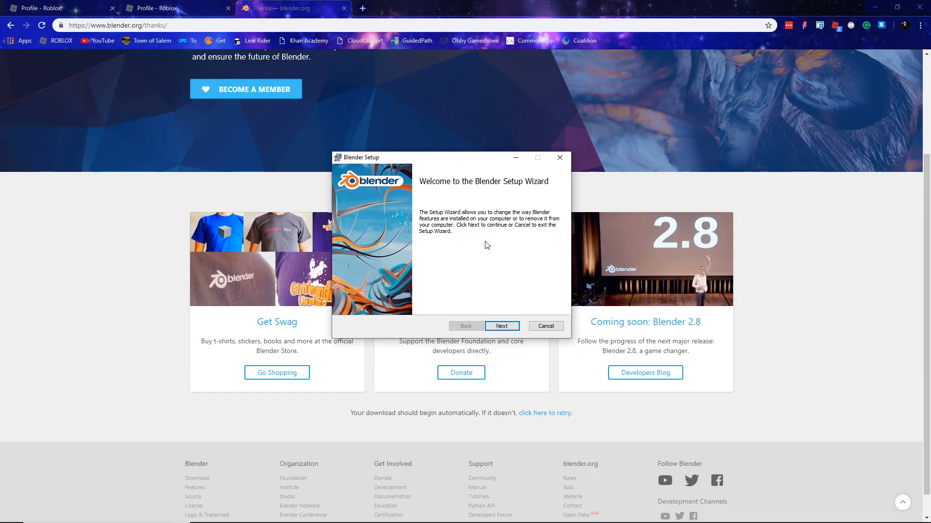
pyautogui.click(506, 326)
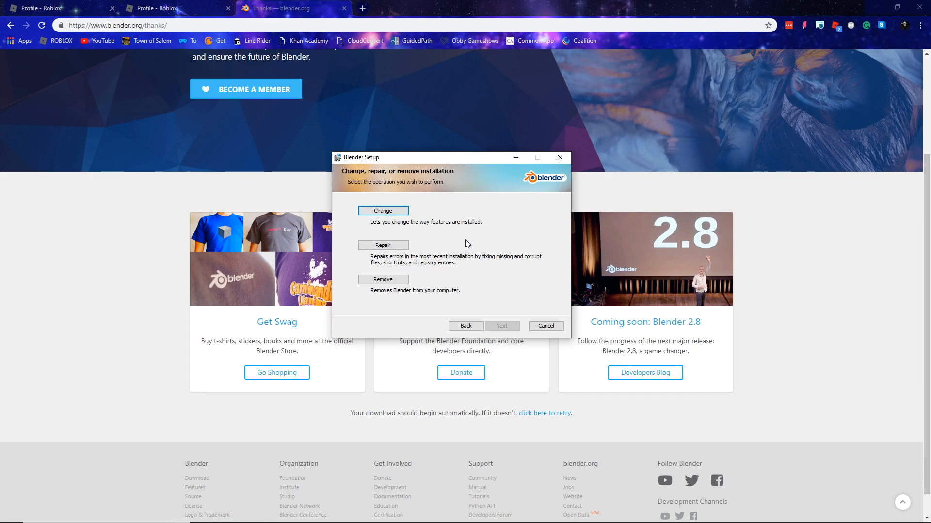
pyautogui.click(547, 327)
# Clear the open windows off the desktop, launch Blender from its desktop shortcut and dismiss the splash screen.
pyautogui.click(875, 7)
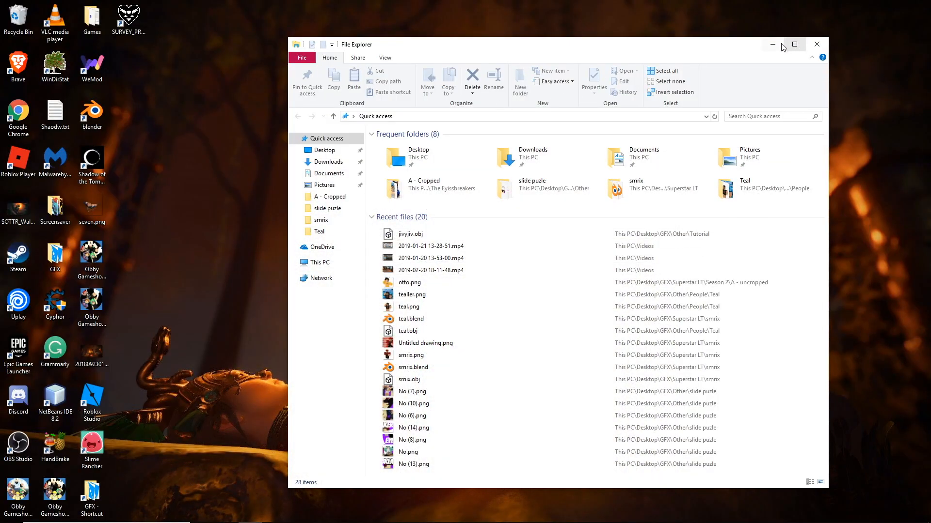
pyautogui.click(817, 44)
pyautogui.click(91, 111)
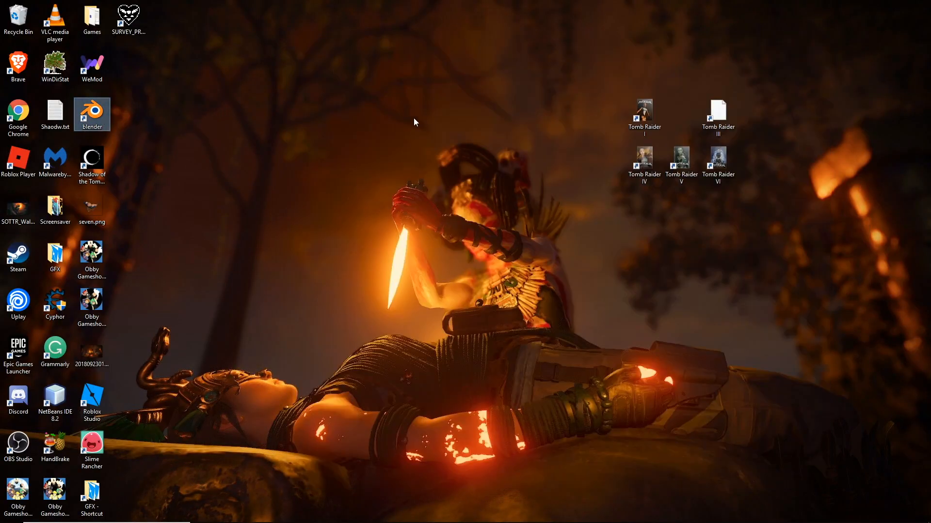
pyautogui.click(300, 143)
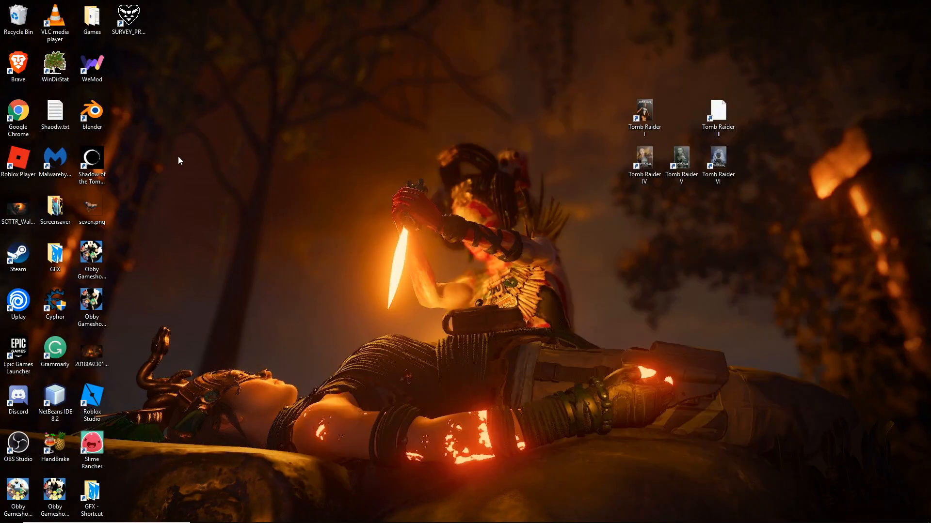
pyautogui.click(440, 514)
pyautogui.moveTo(539, 373); pyautogui.dragTo(536, 347, button='right')
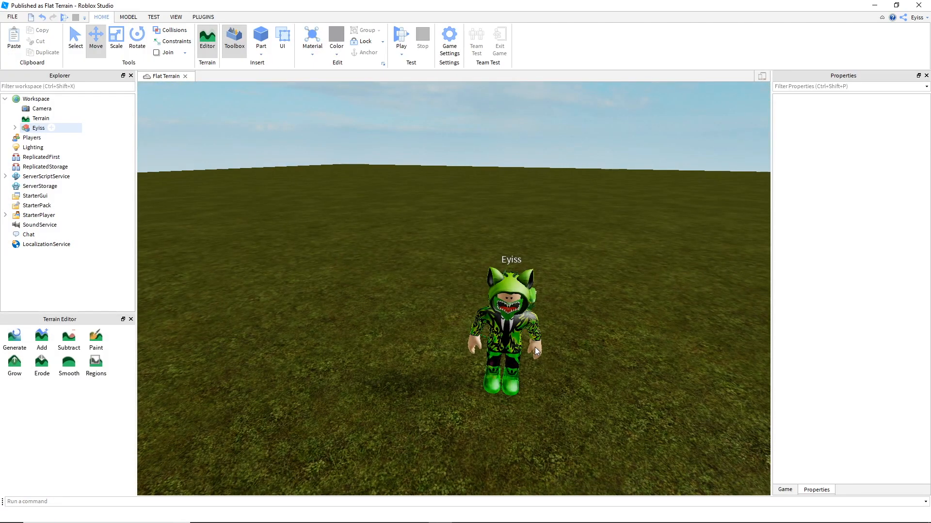
pyautogui.click(874, 5)
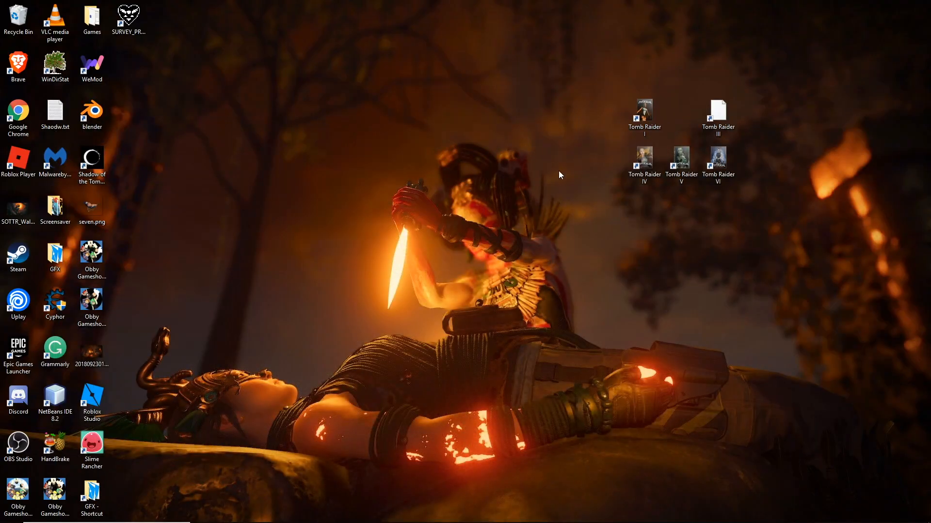
pyautogui.doubleClick(92, 111)
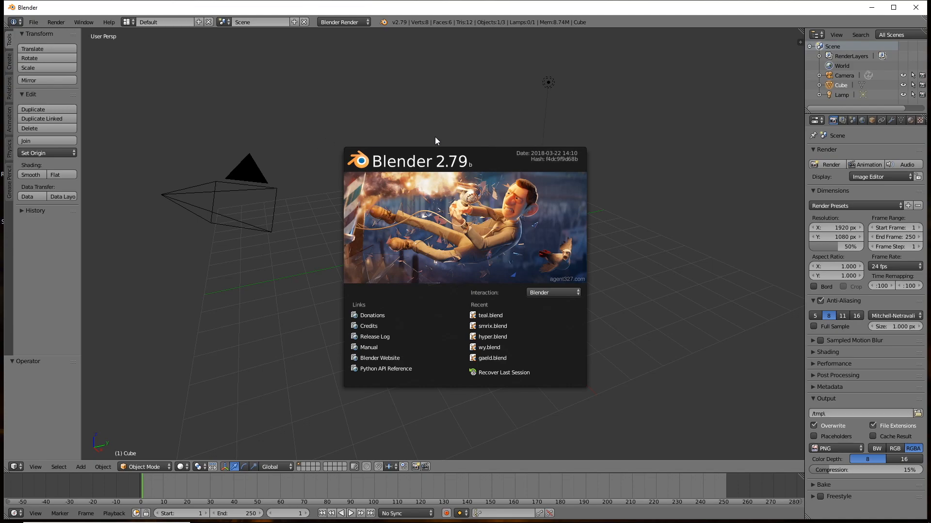
pyautogui.click(481, 97)
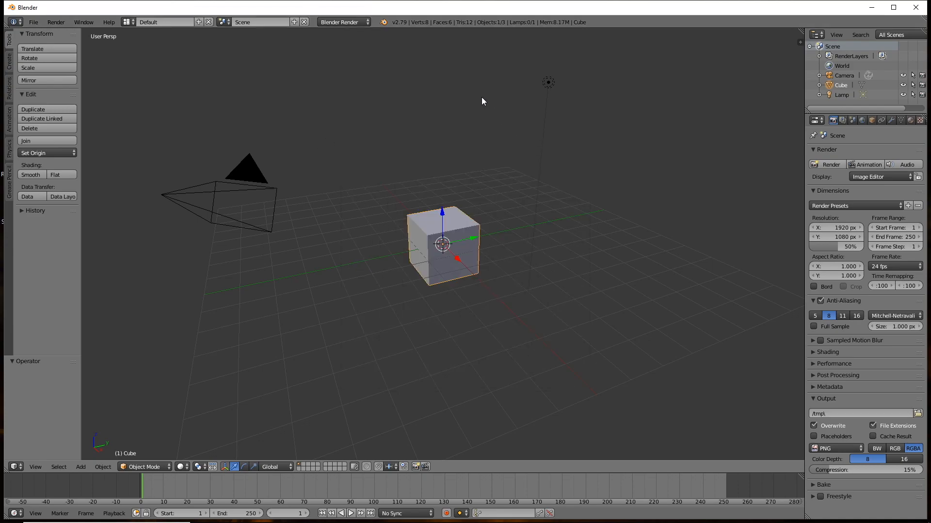
# Try moving the default cube, undo the move and delete the cube from the scene.
pyautogui.click(560, 179)
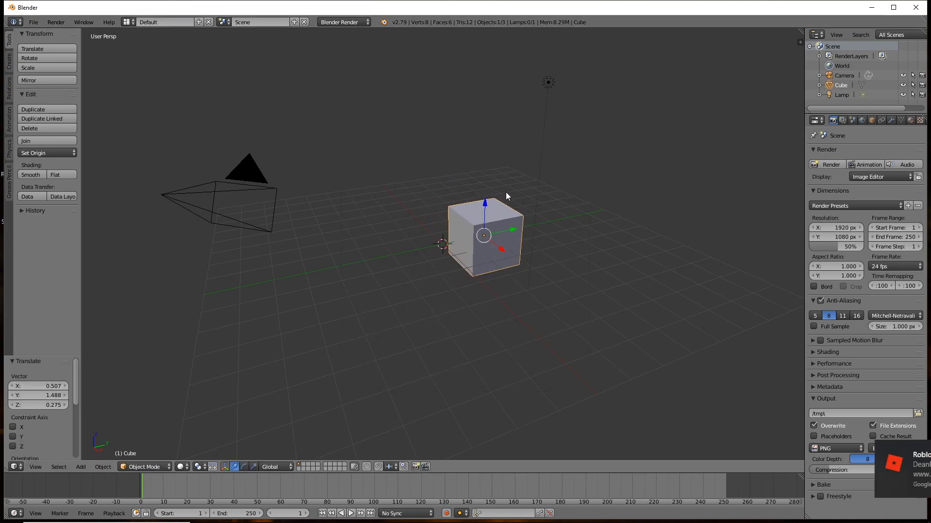
pyautogui.hotkey('ctrl', 'z')
pyautogui.press('x')
pyautogui.click(438, 213)
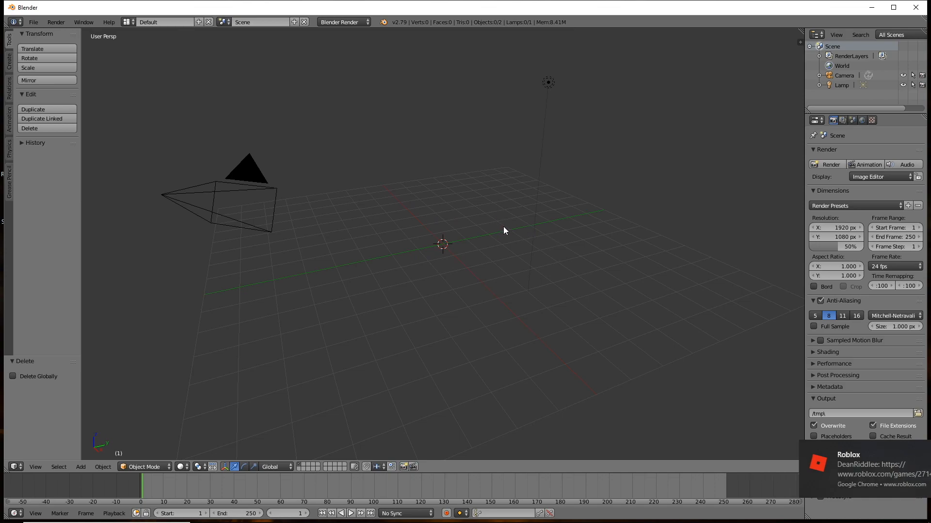
pyautogui.moveTo(431, 268); pyautogui.dragTo(431, 205, button='middle')
pyautogui.moveTo(438, 246); pyautogui.dragTo(458, 232, button='middle')
pyautogui.moveTo(458, 152); pyautogui.dragTo(386, 226, button='middle')
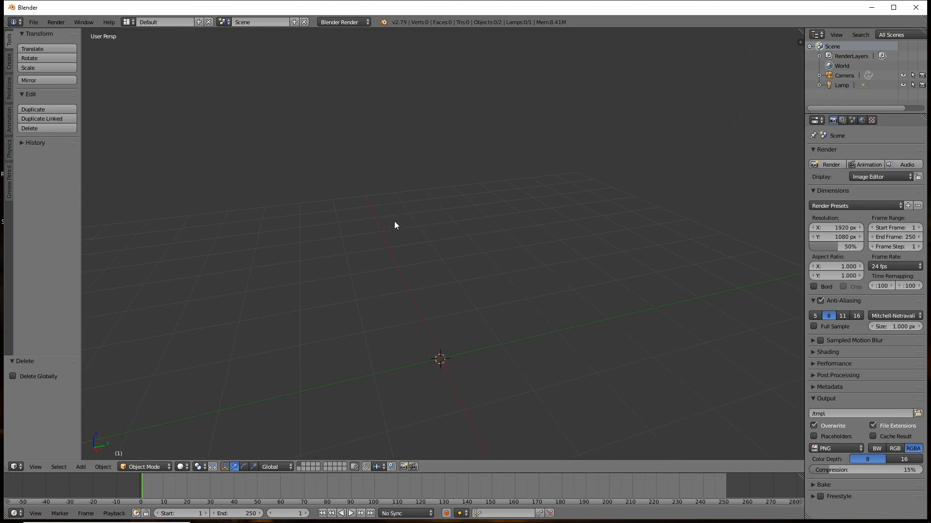
pyautogui.moveTo(409, 289); pyautogui.dragTo(507, 289, button='middle')
pyautogui.moveTo(453, 248); pyautogui.dragTo(452, 338, button='middle')
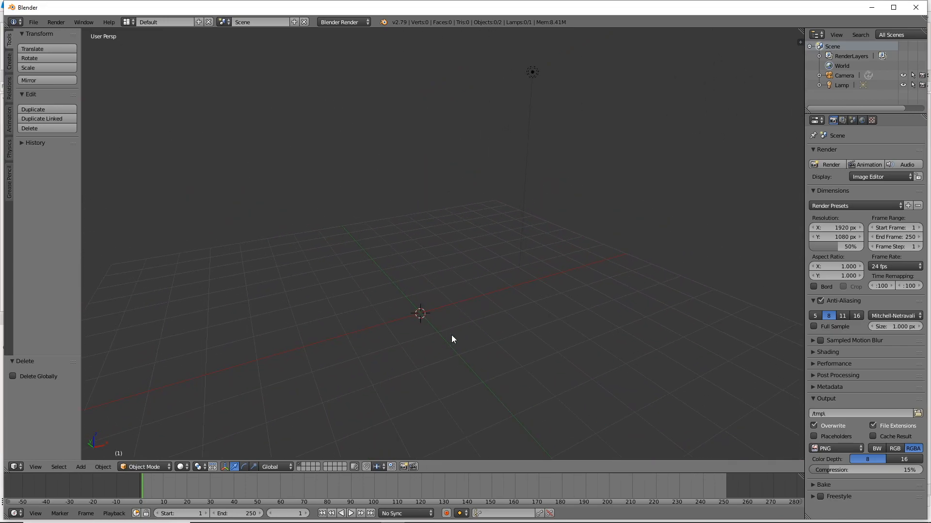
# Start a Wavefront (.obj) import and browse to the Desktop > GFX > Other > Tutorial folder.
pyautogui.click(27, 23)
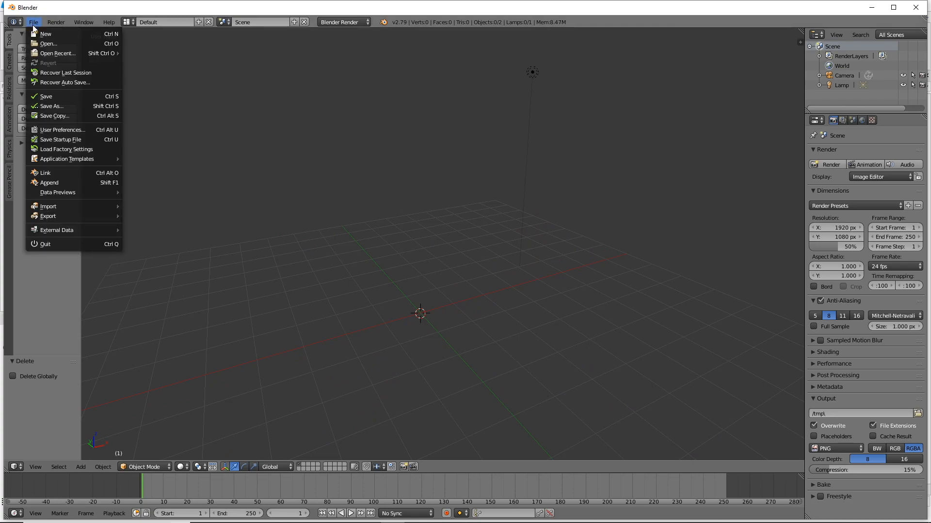
pyautogui.moveTo(69, 207)
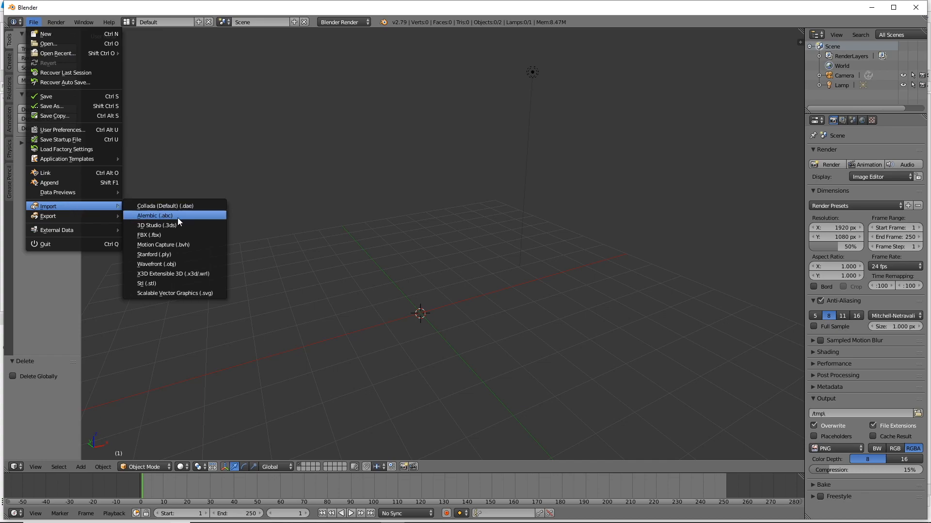
pyautogui.click(173, 265)
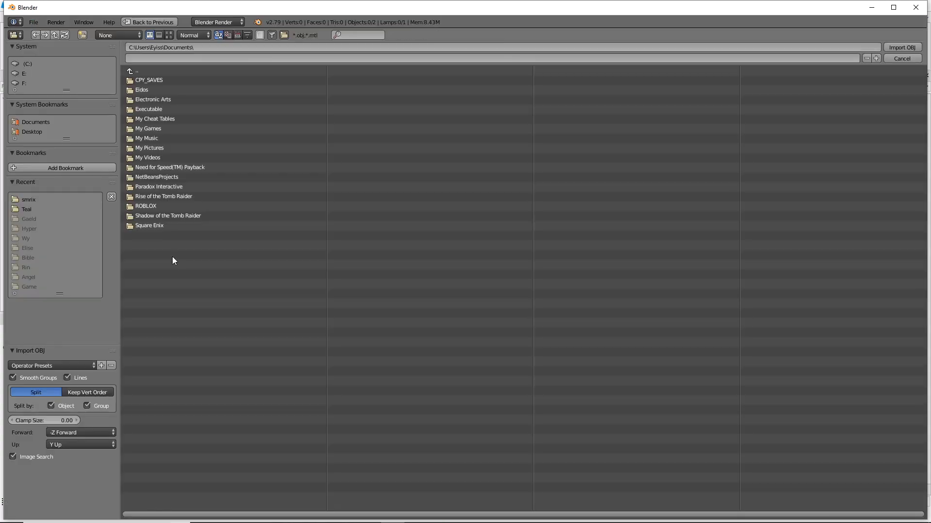
pyautogui.click(237, 129)
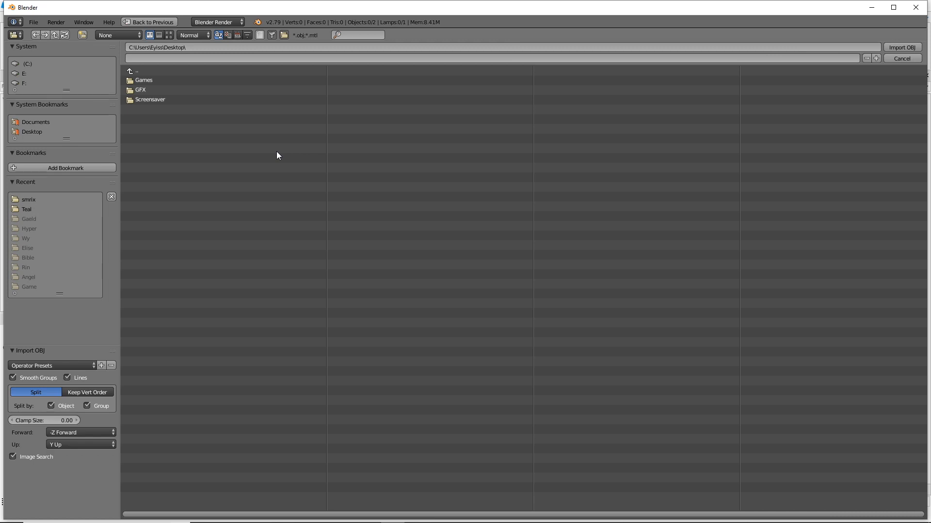
pyautogui.click(141, 89)
pyautogui.click(160, 118)
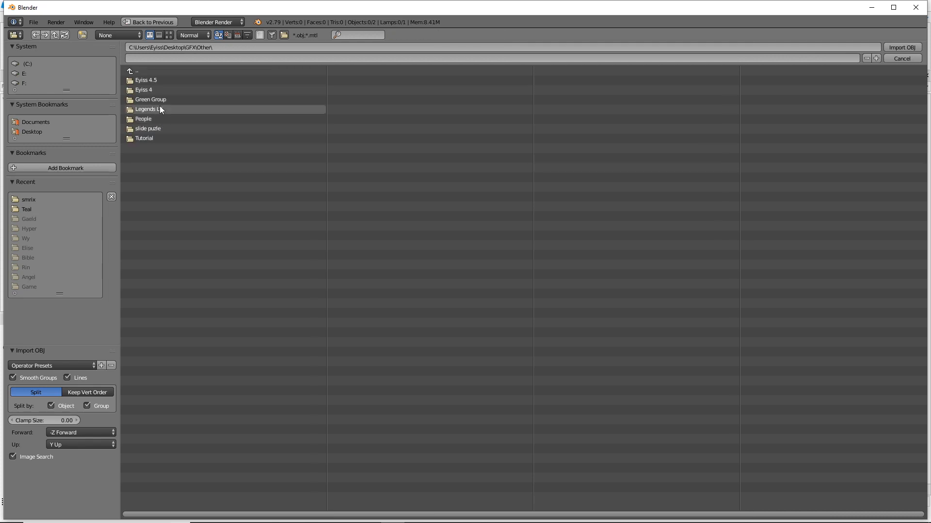
pyautogui.click(159, 138)
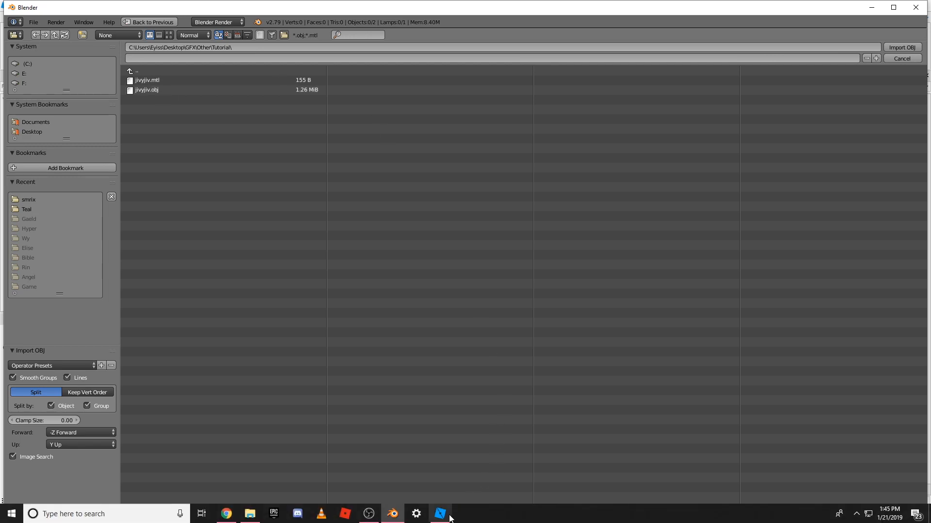
pyautogui.click(441, 514)
pyautogui.press('f')
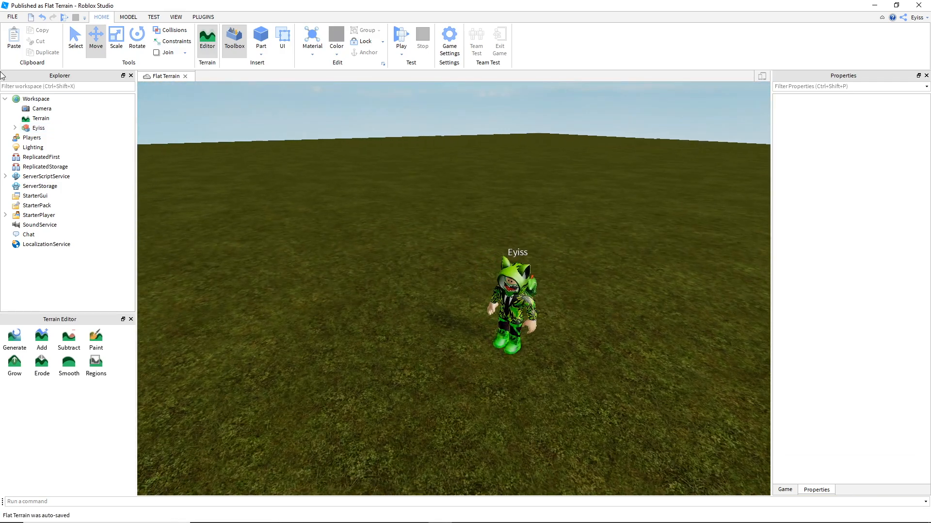
pyautogui.rightClick(30, 128)
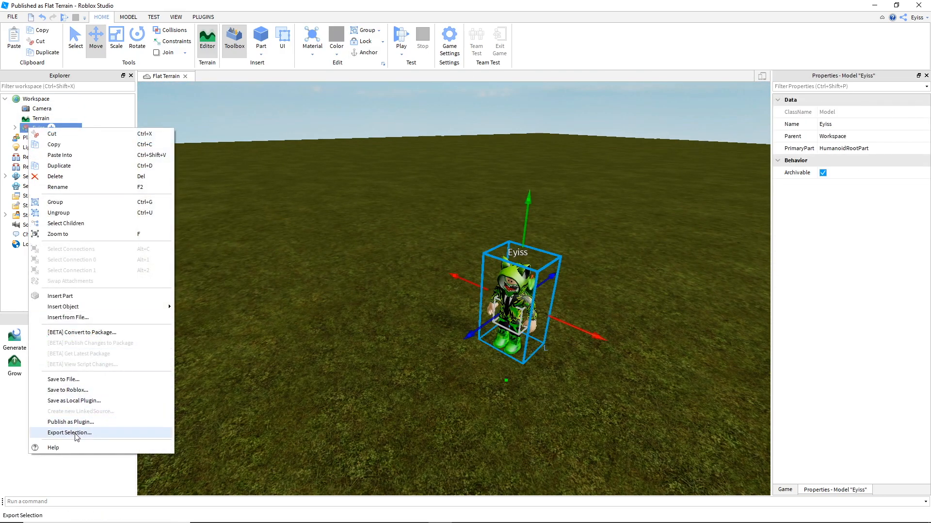
pyautogui.click(76, 433)
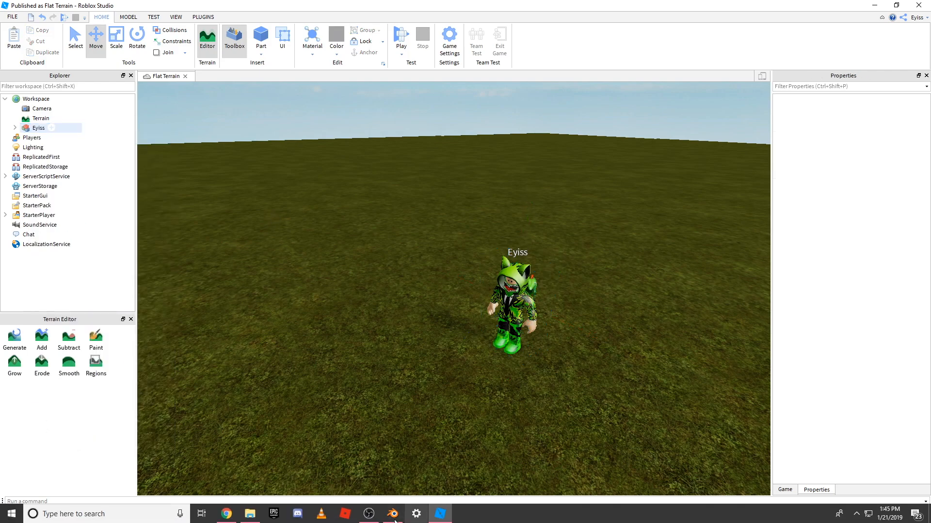
# Switch back to Blender and import jivyjiv.obj from the Tutorial folder into the empty scene.
pyautogui.click(394, 515)
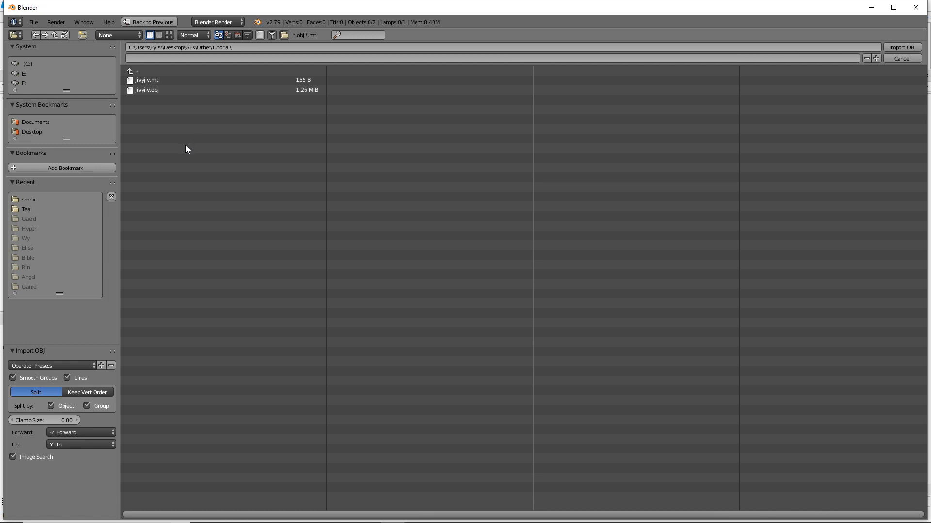
pyautogui.doubleClick(156, 92)
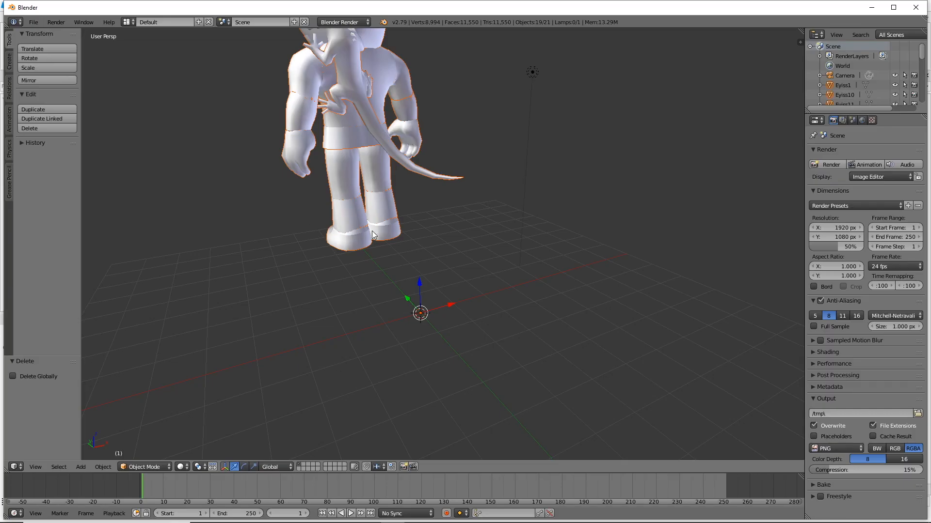
pyautogui.moveTo(391, 250); pyautogui.dragTo(388, 349, button='middle')
# Switch to Roblox Studio and move the character model far away across the terrain along its red axis.
pyautogui.click(440, 514)
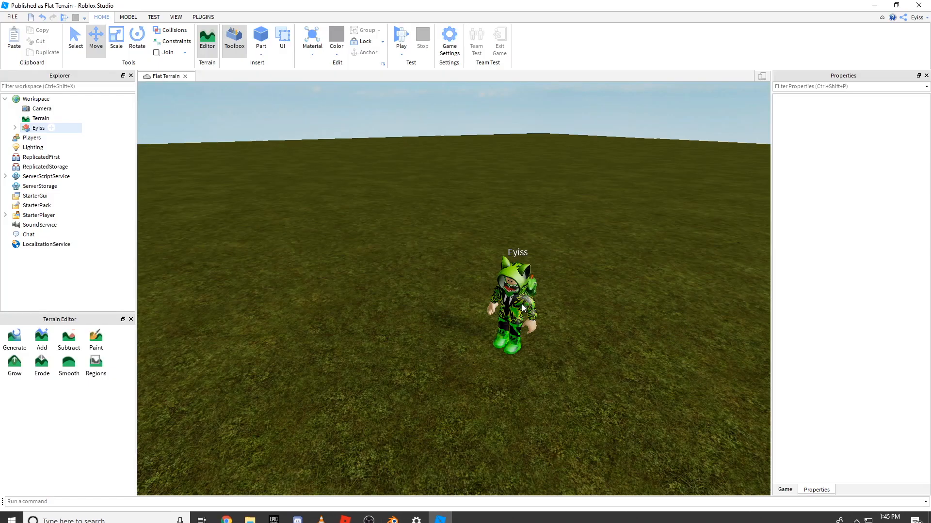
pyautogui.click(38, 122)
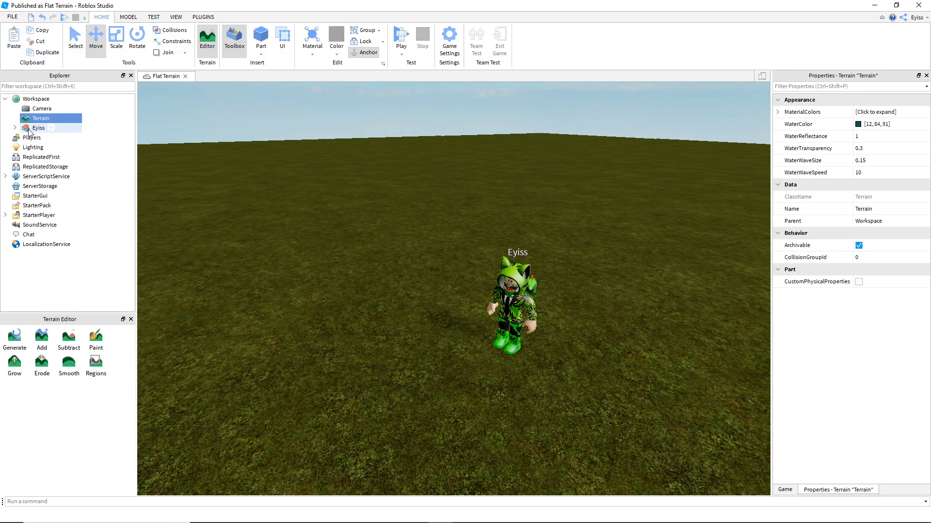
pyautogui.click(30, 129)
pyautogui.moveTo(449, 276); pyautogui.dragTo(169, 134)
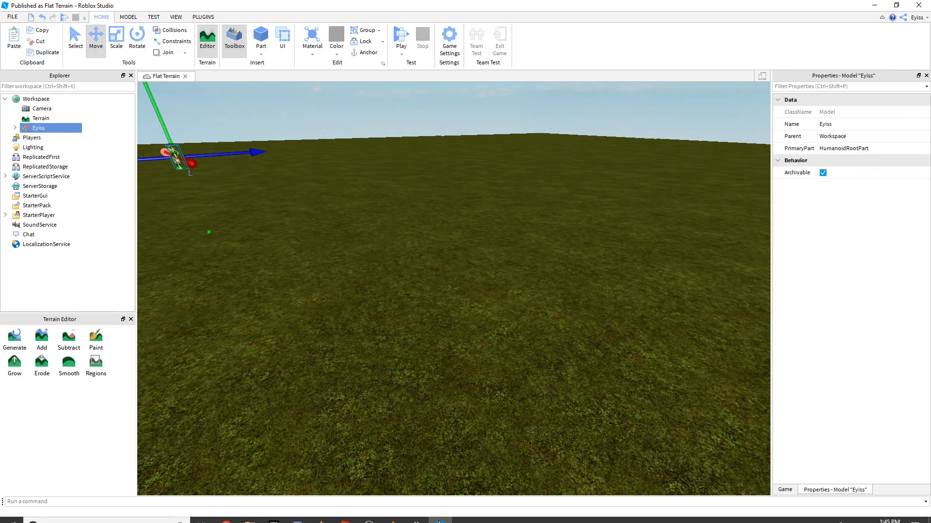
# Switch back to Blender and examine the imported character model from its side and back.
pyautogui.click(393, 514)
pyautogui.moveTo(415, 318); pyautogui.dragTo(448, 304, button='middle')
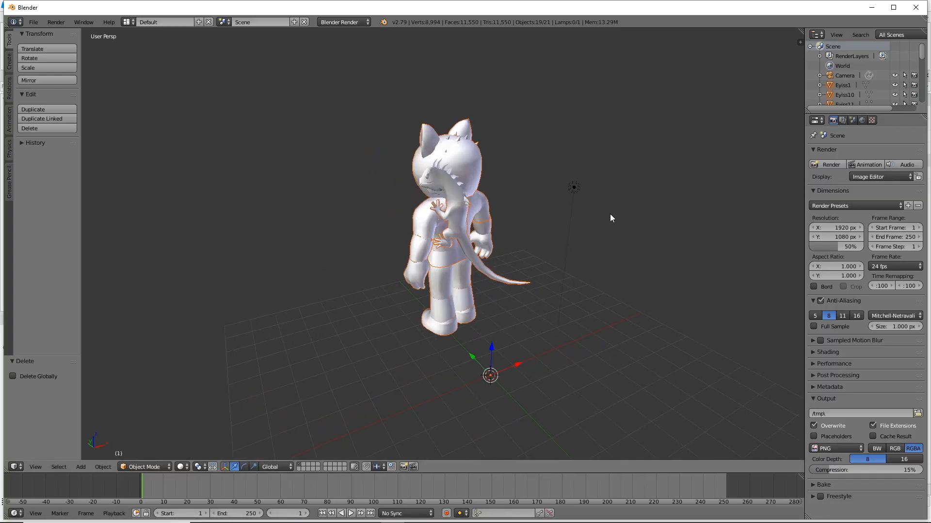
pyautogui.moveTo(575, 215); pyautogui.dragTo(550, 213, button='middle')
pyautogui.moveTo(481, 243); pyautogui.dragTo(486, 133, button='middle')
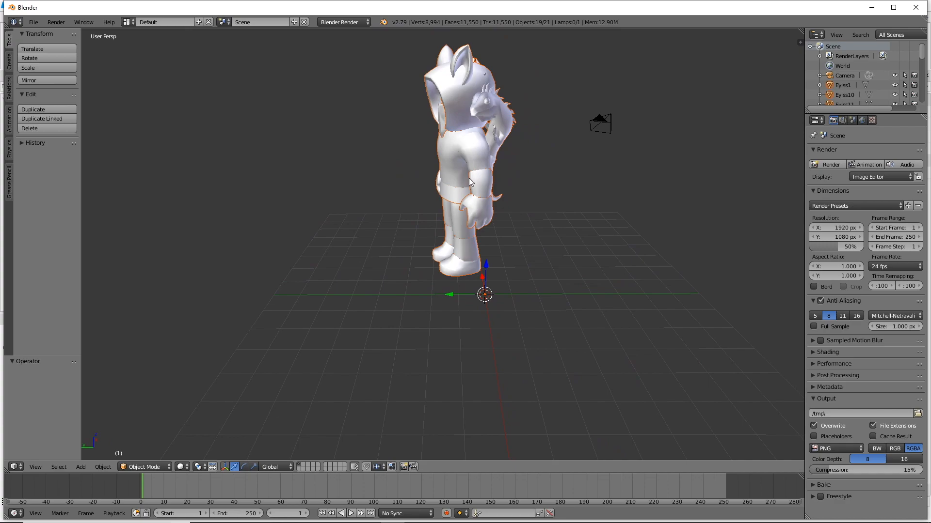
pyautogui.moveTo(541, 300); pyautogui.dragTo(402, 264, button='middle')
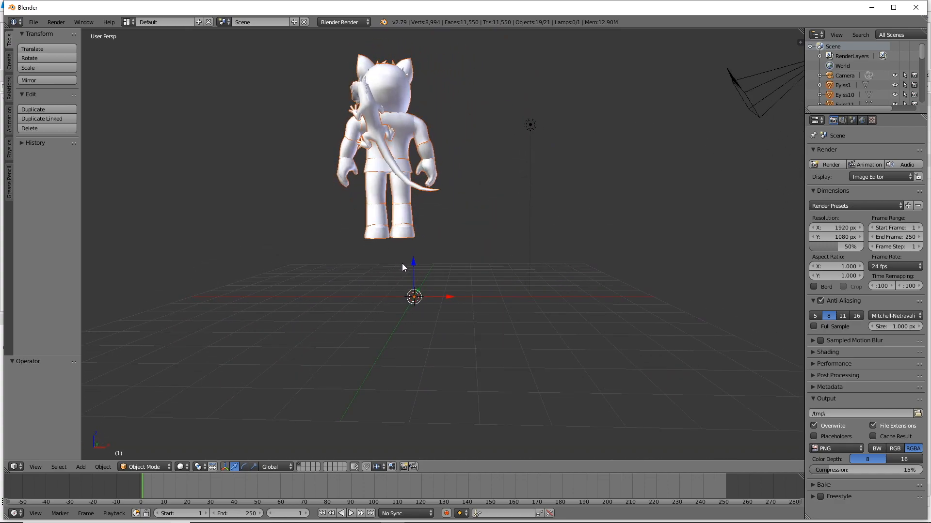
# Lower the whole character onto the grid and shift it along X and about -1.26 along Y towards the scene's origin.
pyautogui.press('g')
pyautogui.press('z')
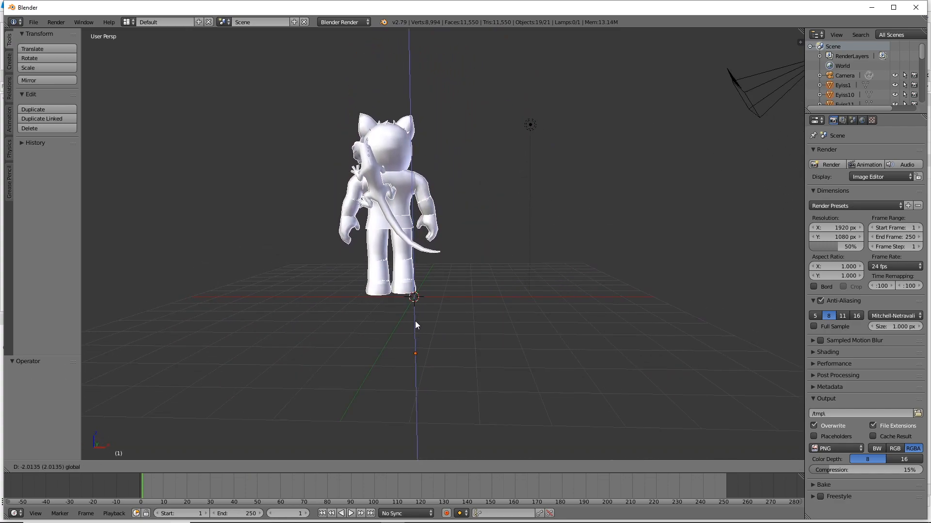
pyautogui.click(414, 321)
pyautogui.press('g')
pyautogui.press('x')
pyautogui.click(472, 354)
pyautogui.moveTo(473, 354)
pyautogui.mouseDown(button='middle')
pyautogui.moveTo(517, 359)
pyautogui.moveTo(479, 341)
pyautogui.mouseUp(button='middle')
pyautogui.press('g')
pyautogui.press('y')
pyautogui.click(435, 325)
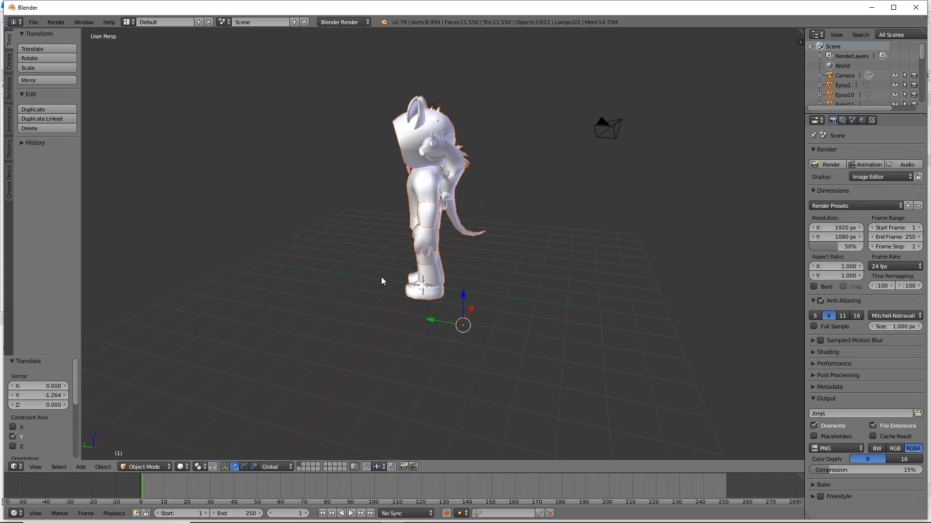
# Shift the character a further -1.48 or so along Y and rotate it about the vertical Z axis.
pyautogui.moveTo(374, 277); pyautogui.dragTo(491, 325, button='middle')
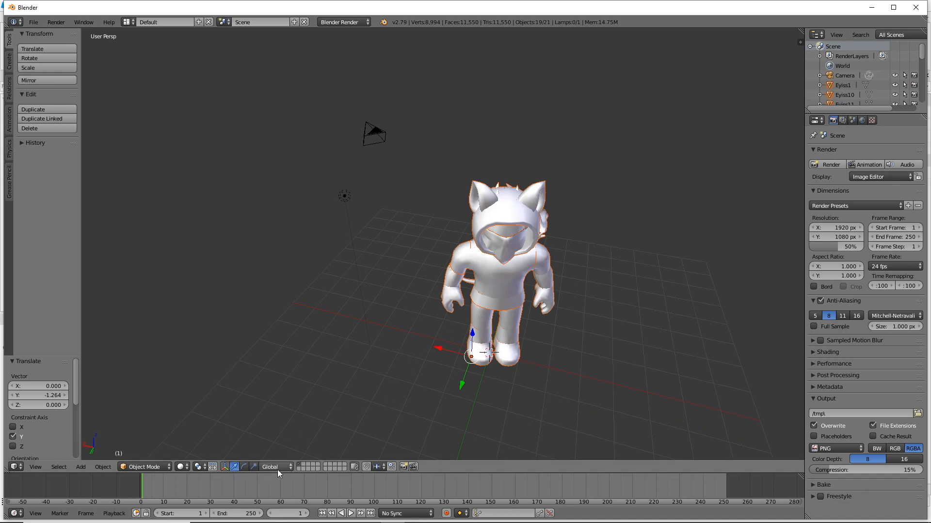
pyautogui.moveTo(462, 391)
pyautogui.mouseDown()
pyautogui.moveTo(438, 453)
pyautogui.moveTo(469, 353)
pyautogui.moveTo(454, 402)
pyautogui.mouseUp()
pyautogui.click(244, 467)
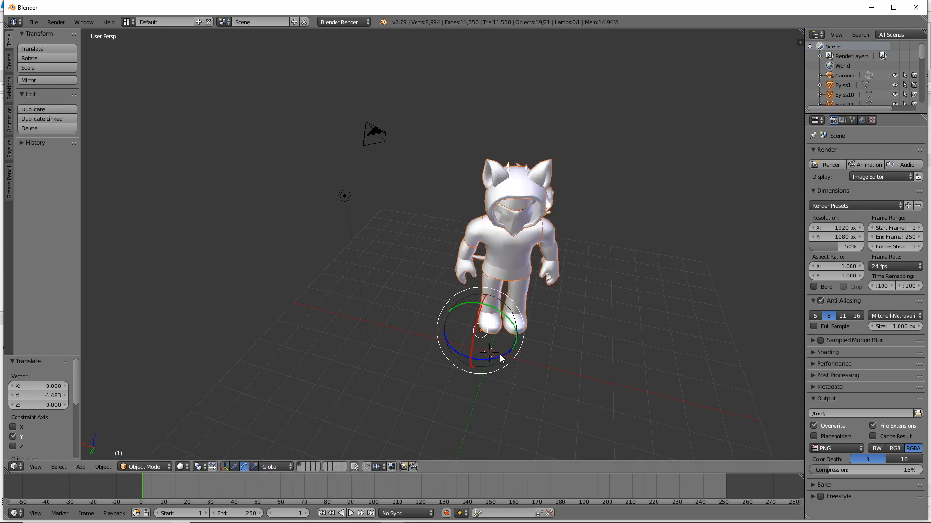
pyautogui.moveTo(501, 359); pyautogui.dragTo(437, 417)
# Try scaling the whole character up to about 3.4 times its size, and undo the scaling.
pyautogui.press('s')
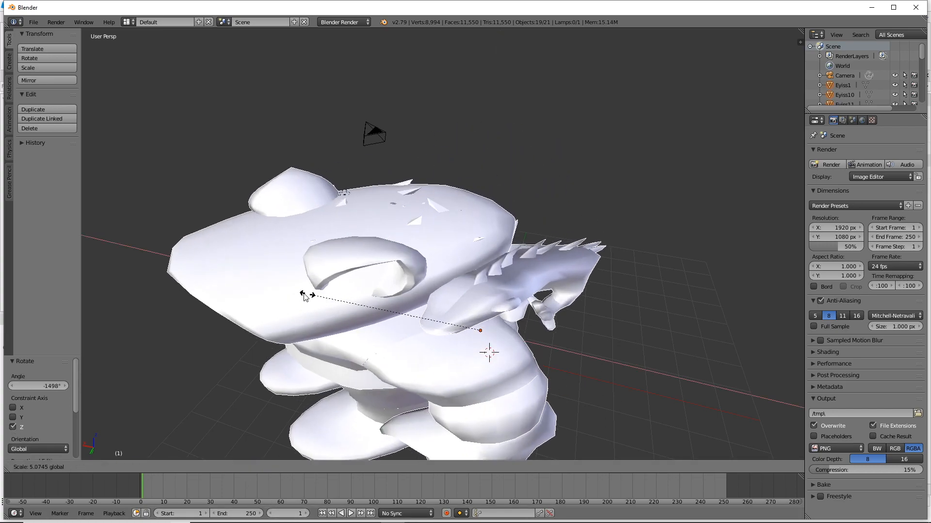
pyautogui.click(383, 296)
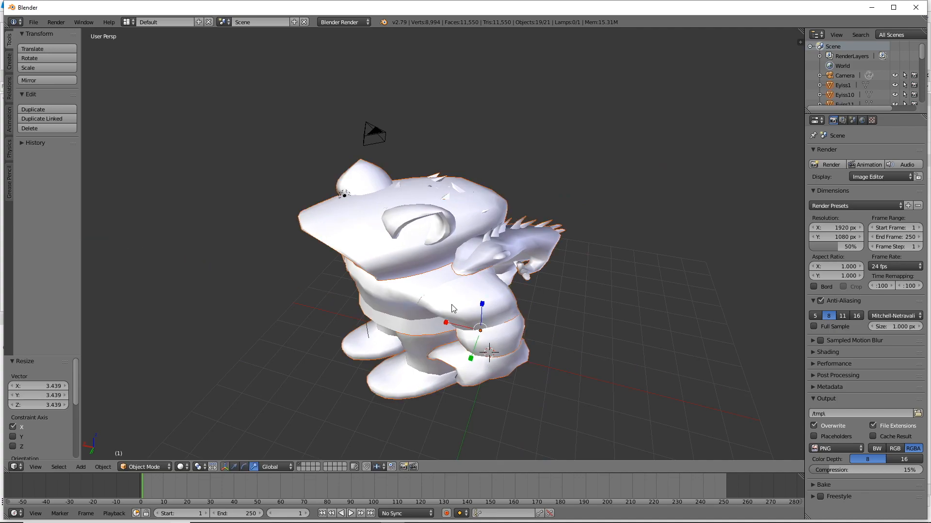
pyautogui.hotkey('ctrl', 'z')
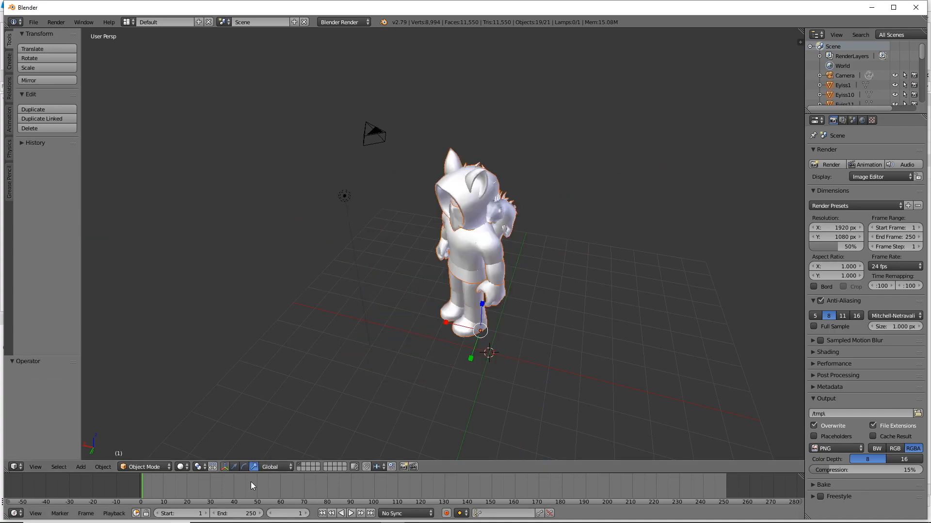
# Bring back the rotation manipulator and set the viewport shading to Material for the character.
pyautogui.click(244, 466)
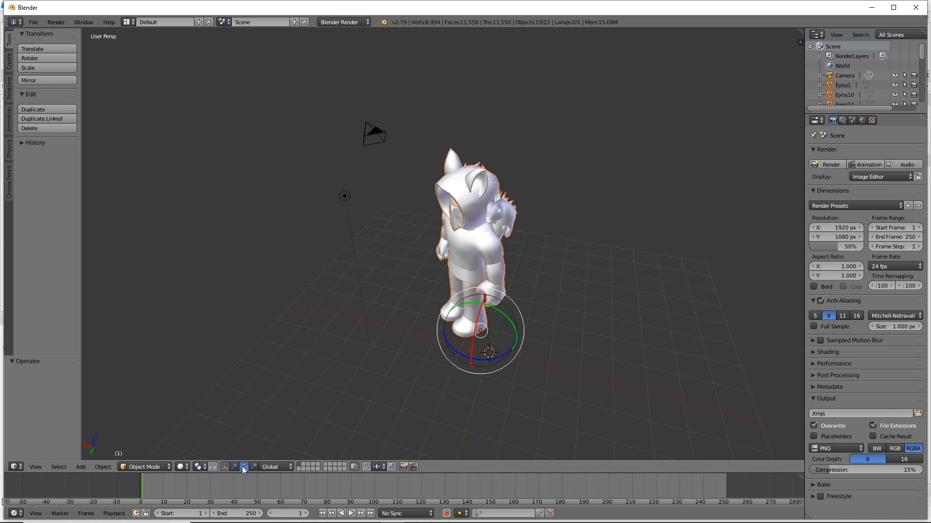
pyautogui.moveTo(270, 376); pyautogui.dragTo(377, 262, button='middle')
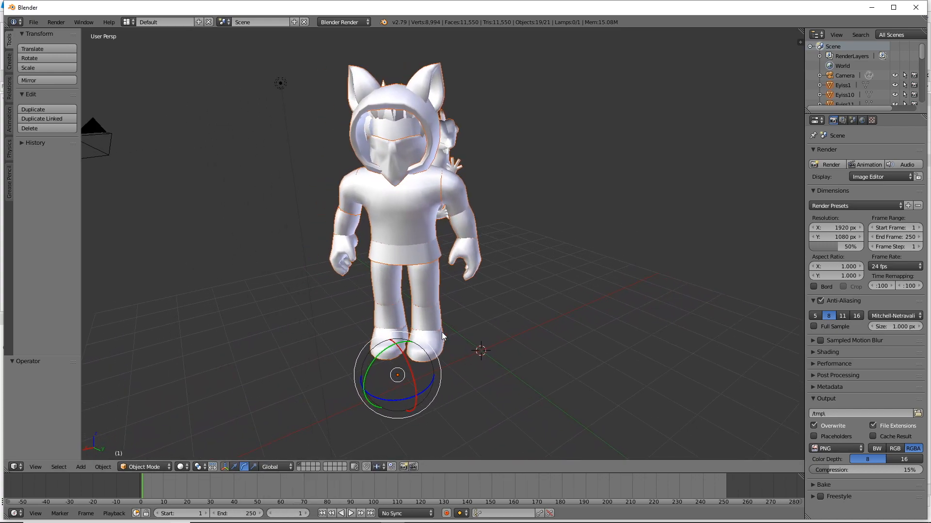
pyautogui.click(183, 471)
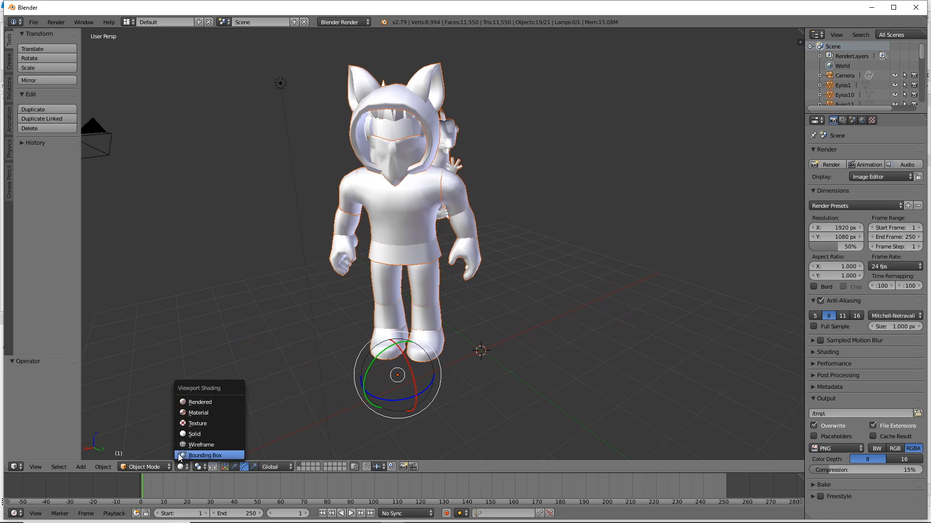
pyautogui.click(184, 417)
pyautogui.moveTo(405, 214); pyautogui.dragTo(391, 183, button='middle')
# Select one of the character's hands, and pick the separate pieces Eyiss17 and Eyiss16 from the scene's object list.
pyautogui.rightClick(464, 260)
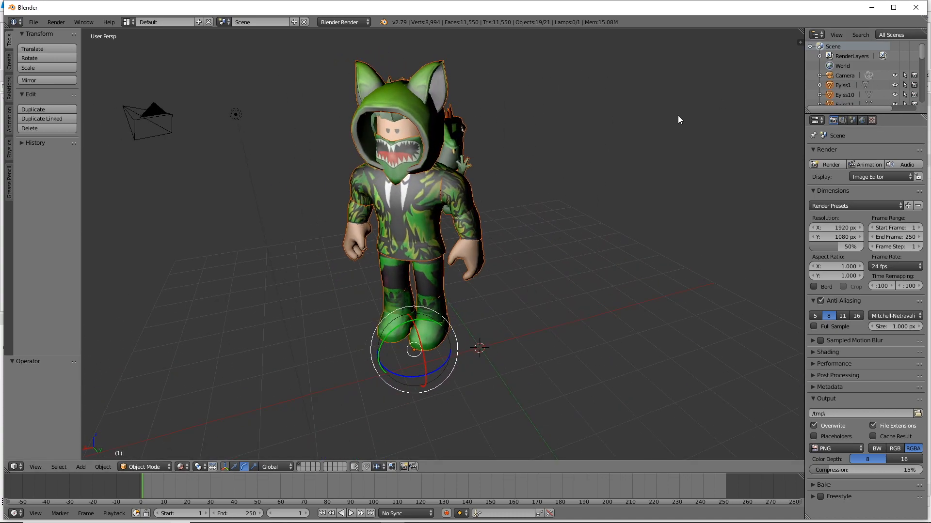
pyautogui.click(564, 228)
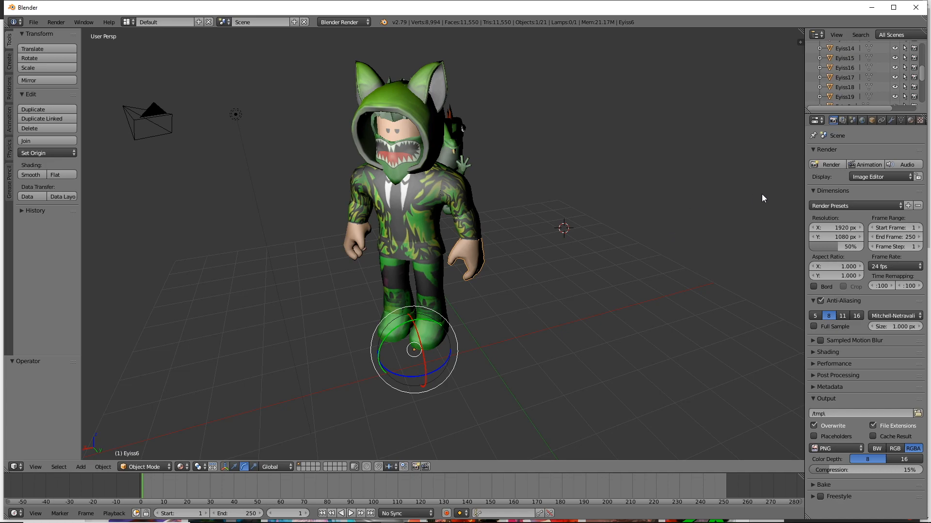
pyautogui.click(848, 68)
pyautogui.click(849, 77)
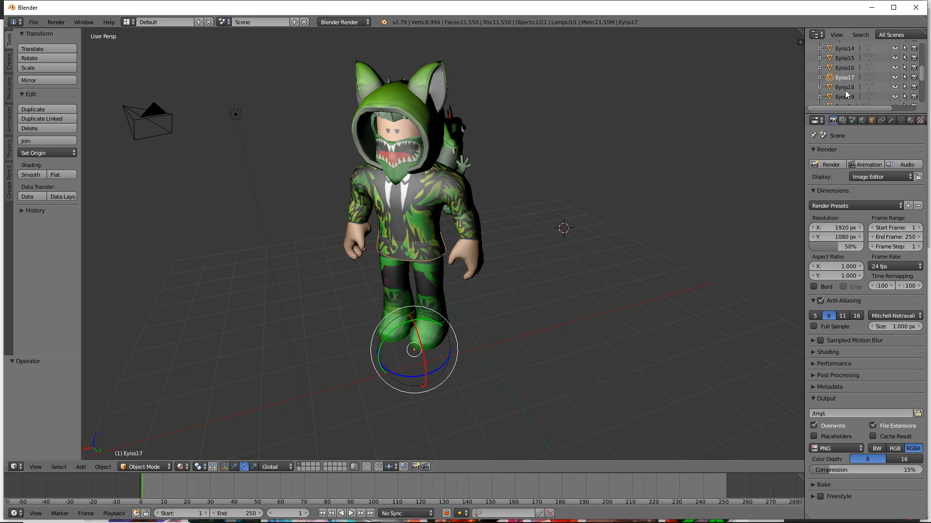
pyautogui.click(845, 69)
pyautogui.scroll(3, 506, 222)
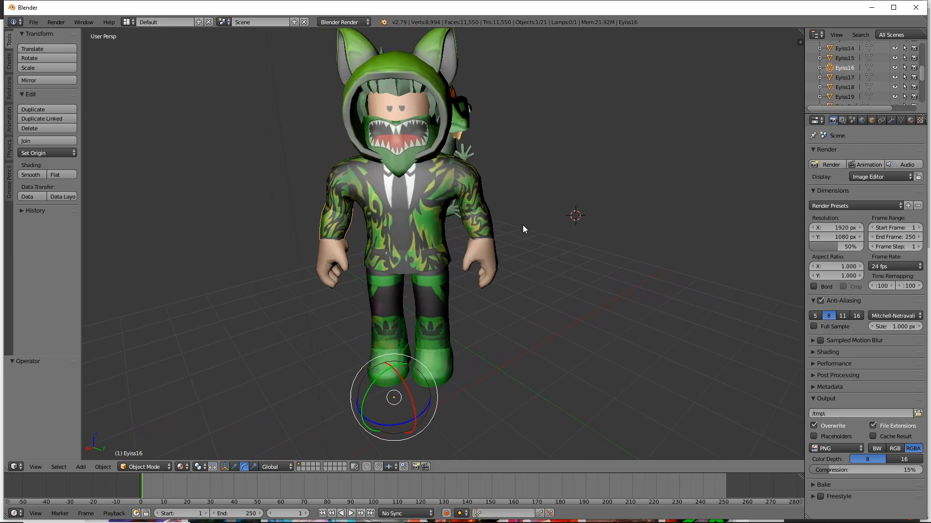
# Check how the character is split up by selecting its arm, hand and torso pieces one after another on the model.
pyautogui.scroll(3, 522, 222)
pyautogui.rightClick(505, 183)
pyautogui.rightClick(515, 224)
pyautogui.rightClick(520, 281)
pyautogui.rightClick(399, 219)
pyautogui.rightClick(260, 187)
pyautogui.rightClick(262, 269)
pyautogui.scroll(-4, 437, 286)
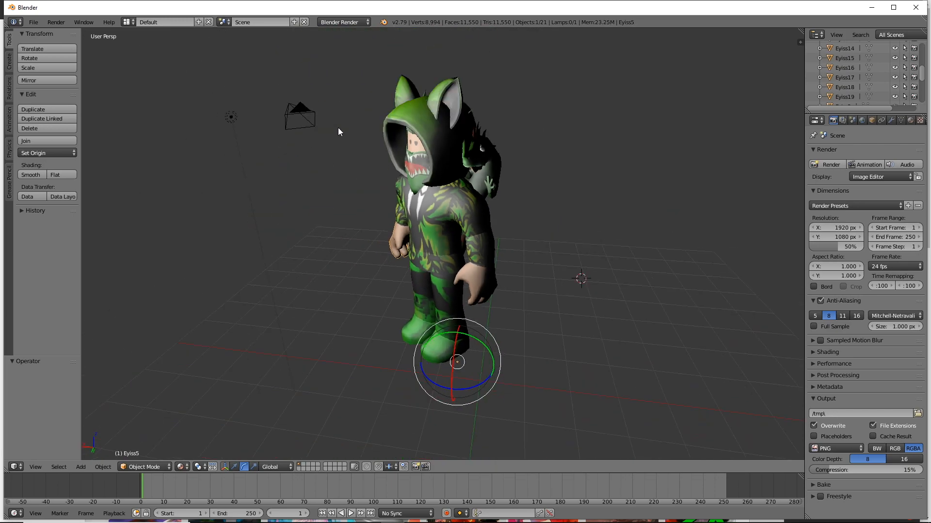
# Select the scene's lamp and compare its Diffuse and Specular options, leaving Diffuse on and Specular off.
pyautogui.scroll(5, 844, 78)
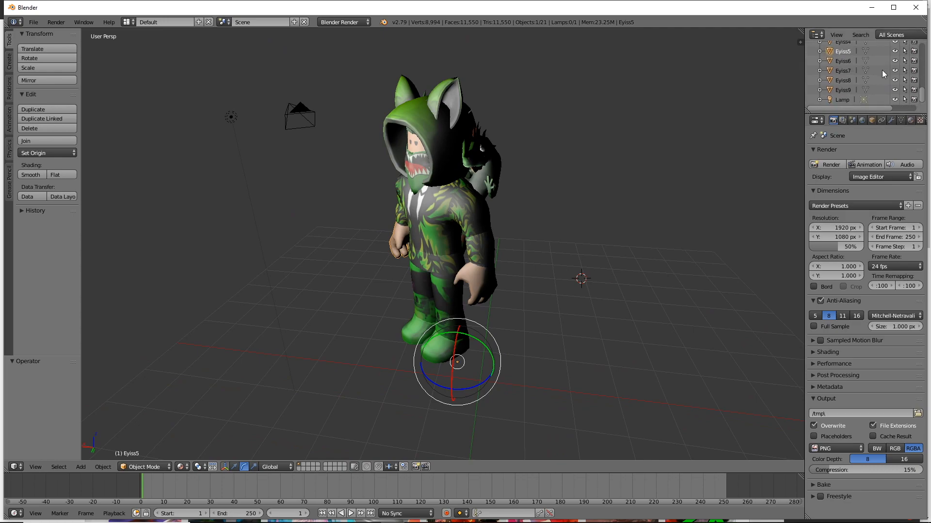
pyautogui.click(844, 100)
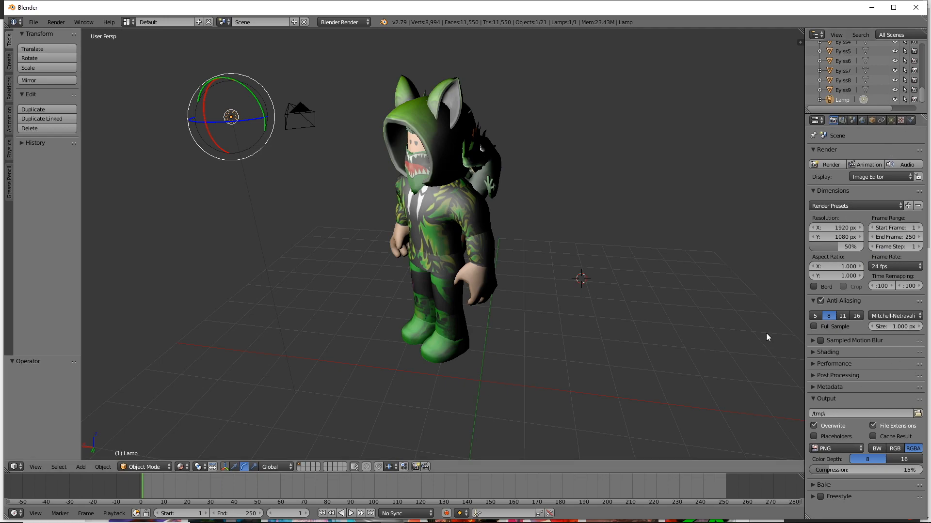
pyautogui.click(891, 121)
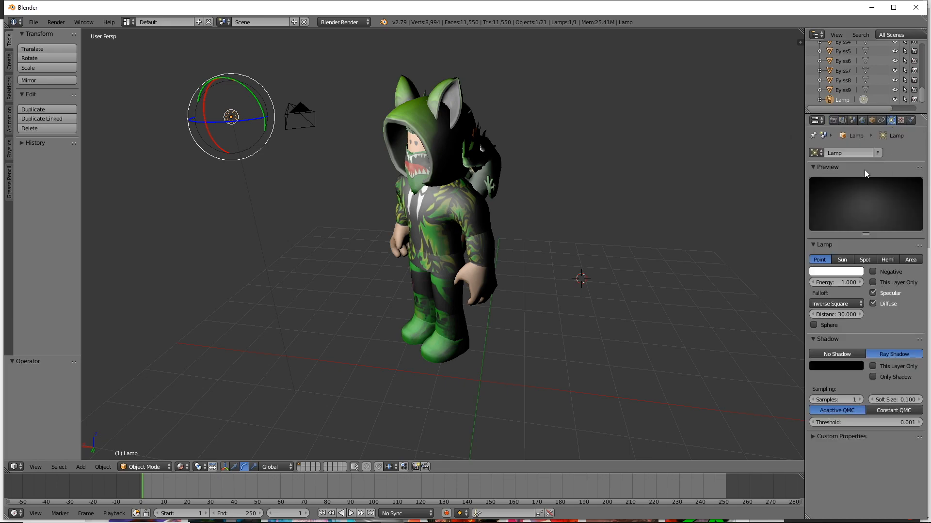
pyautogui.moveTo(534, 252); pyautogui.dragTo(644, 260, button='middle')
pyautogui.click(880, 305)
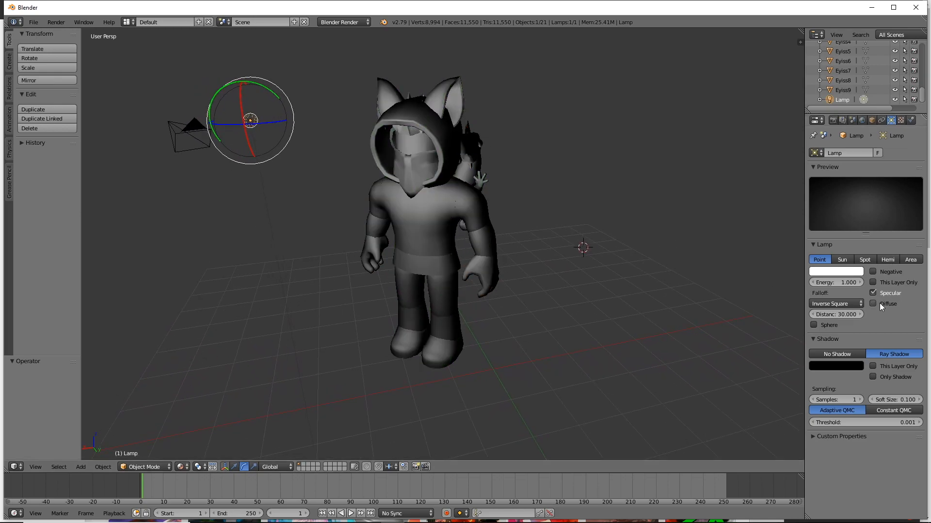
pyautogui.click(880, 304)
pyautogui.click(874, 292)
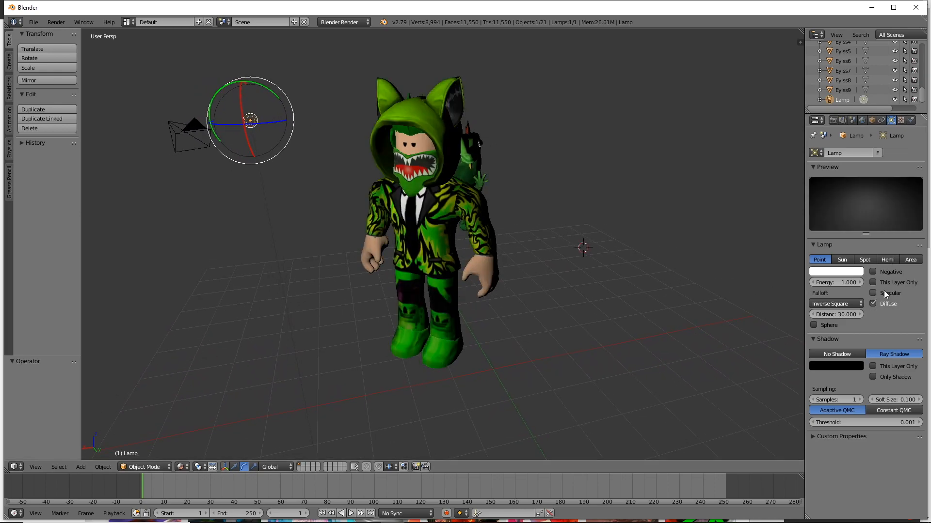
pyautogui.click(874, 293)
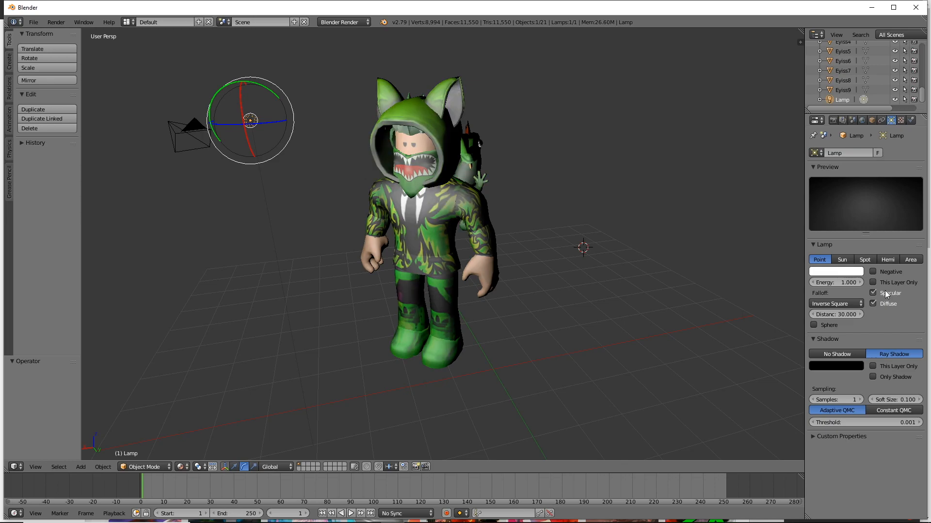
pyautogui.click(886, 292)
# Compare the Sun and Spot lamp types on the character and set the lamp to Hemi.
pyautogui.click(884, 260)
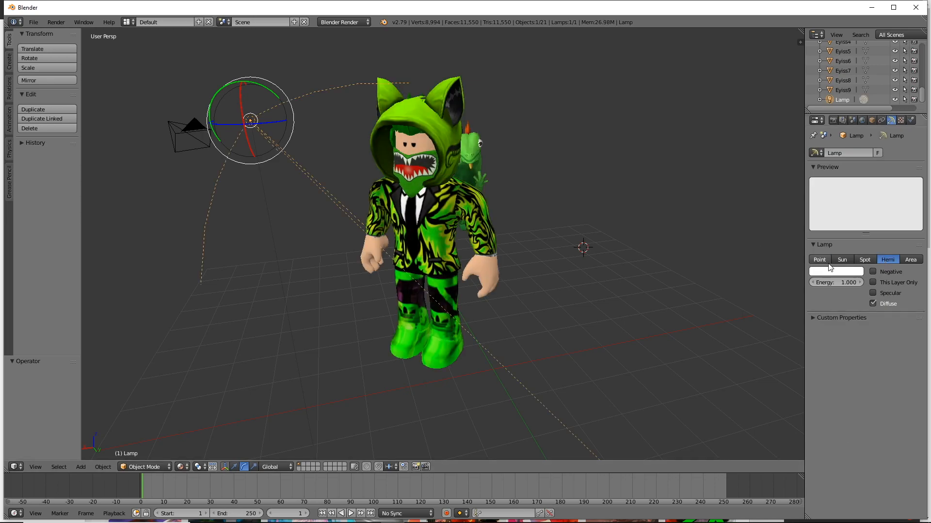
pyautogui.click(845, 263)
pyautogui.click(861, 260)
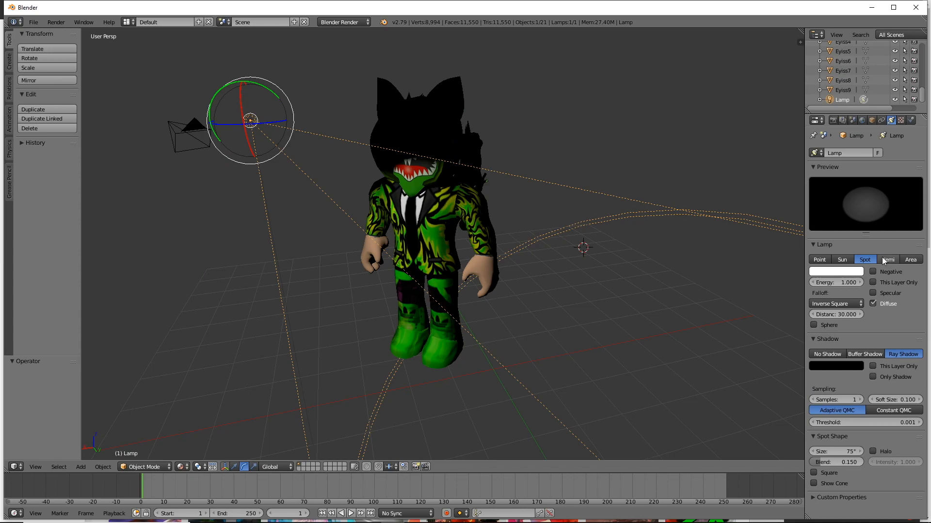
pyautogui.click(882, 259)
pyautogui.click(887, 260)
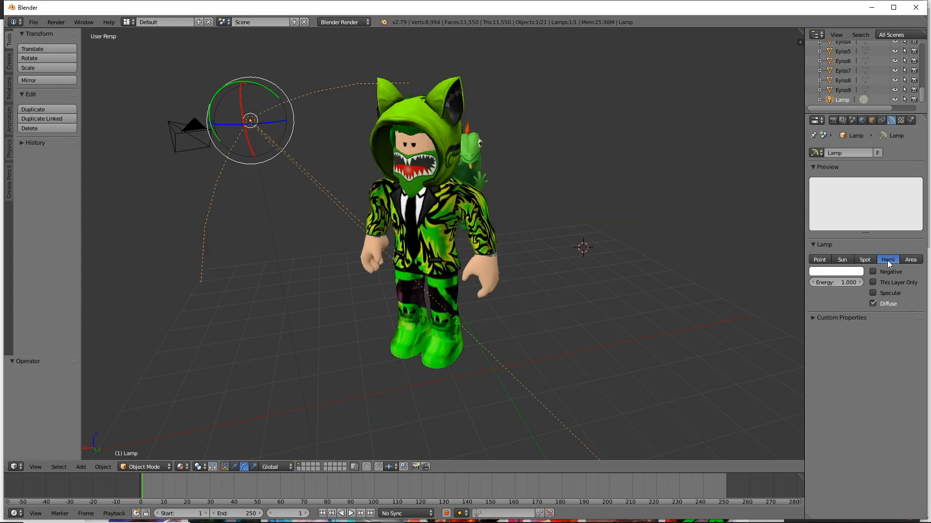
# Set the Hemi lamp's energy to 1.5.
pyautogui.moveTo(620, 254); pyautogui.dragTo(566, 242, button='middle')
pyautogui.click(844, 283)
pyautogui.write('1')
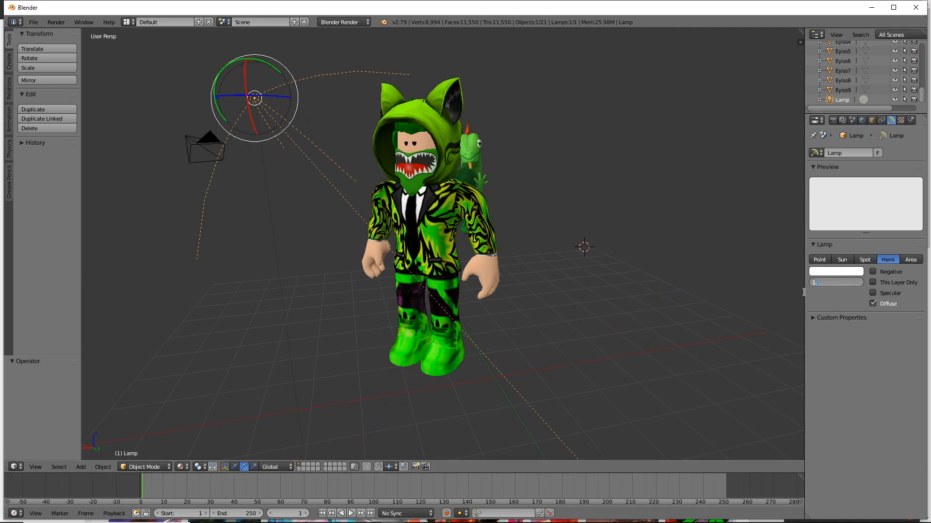
pyautogui.write('.5')
pyautogui.press('Return')
pyautogui.moveTo(609, 296); pyautogui.dragTo(546, 310, button='middle')
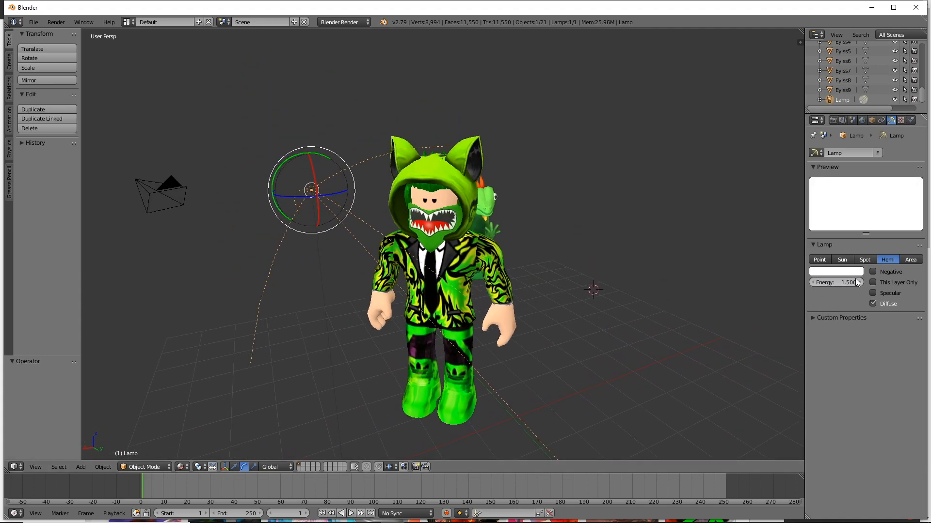
# Try a lamp energy of 0.2 on the character and set it back to 1.5.
pyautogui.click(851, 281)
pyautogui.press('Return')
pyautogui.moveTo(580, 328); pyautogui.dragTo(586, 313, button='middle')
pyautogui.click(850, 283)
pyautogui.write('0.21.5')
pyautogui.press('Return')
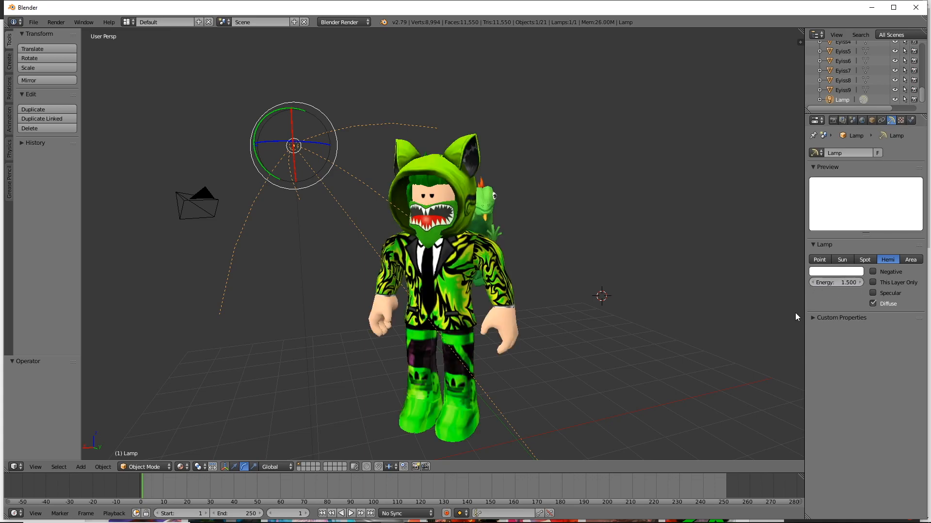
# Examine the brightly lit character from several angles and select the separate pieces of one arm in turn.
pyautogui.moveTo(642, 309); pyautogui.dragTo(618, 307, button='middle')
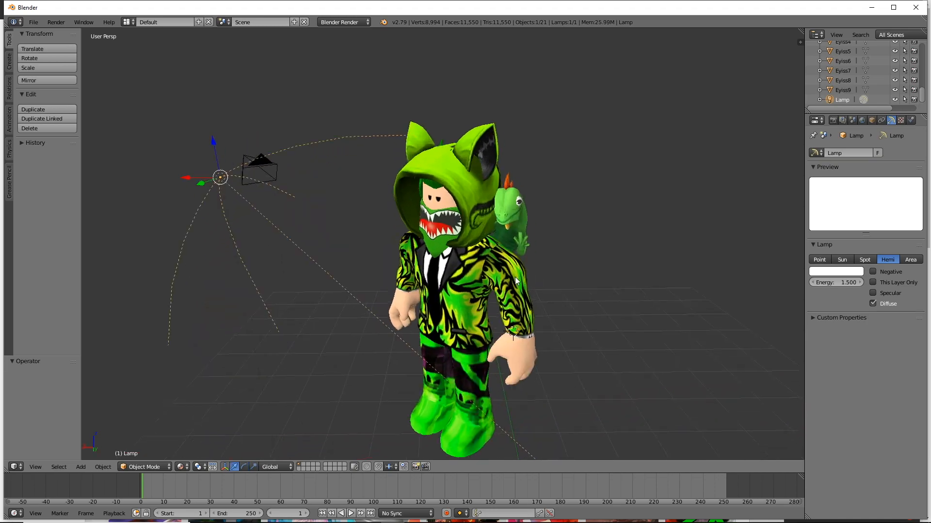
pyautogui.moveTo(479, 299); pyautogui.dragTo(500, 281, button='middle')
pyautogui.scroll(-2, 500, 281)
pyautogui.moveTo(477, 316); pyautogui.dragTo(519, 318, button='middle')
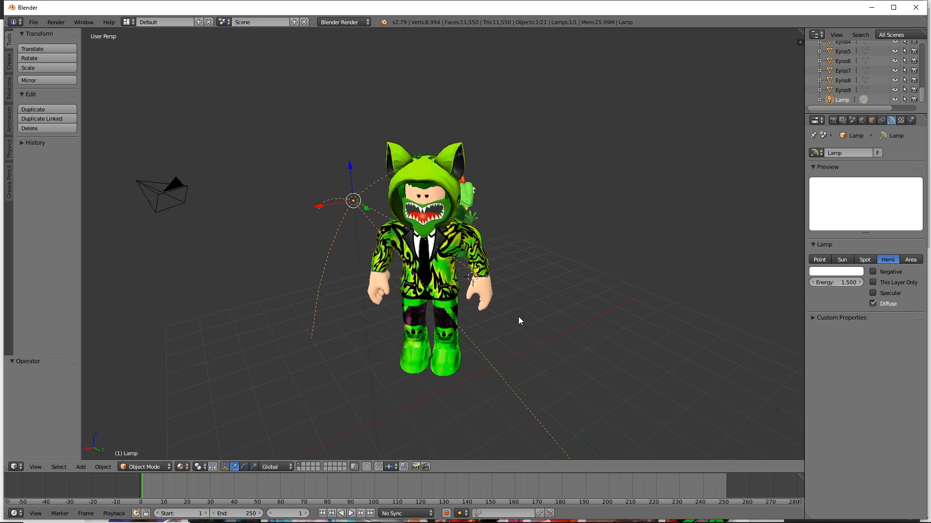
pyautogui.scroll(4, 513, 310)
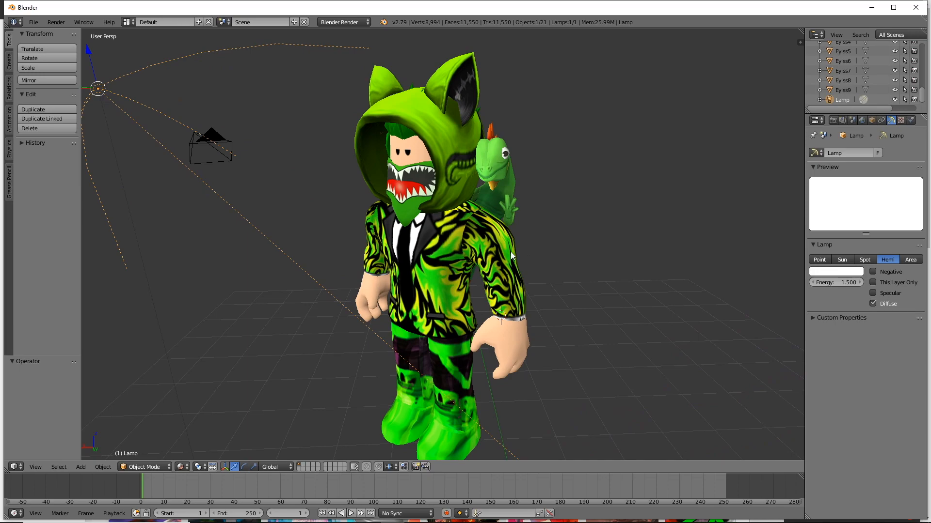
pyautogui.scroll(1, 510, 252)
pyautogui.rightClick(504, 233)
pyautogui.moveTo(553, 260); pyautogui.dragTo(670, 321, button='middle')
pyautogui.rightClick(518, 284)
pyautogui.rightClick(516, 322)
pyautogui.rightClick(506, 235)
pyautogui.rightClick(523, 274)
pyautogui.rightClick(531, 308)
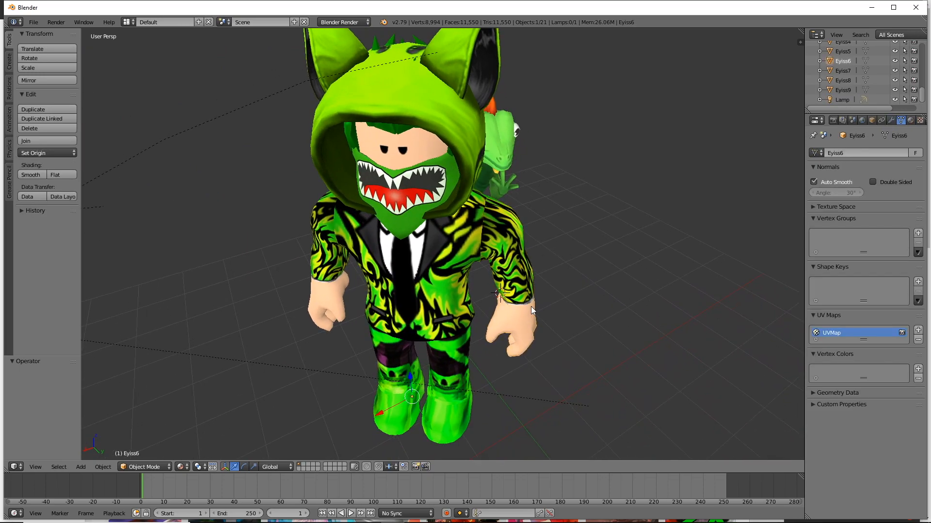
# Try moving the selected hand piece away from the character, and undo the move.
pyautogui.moveTo(554, 383); pyautogui.dragTo(419, 394, button='middle')
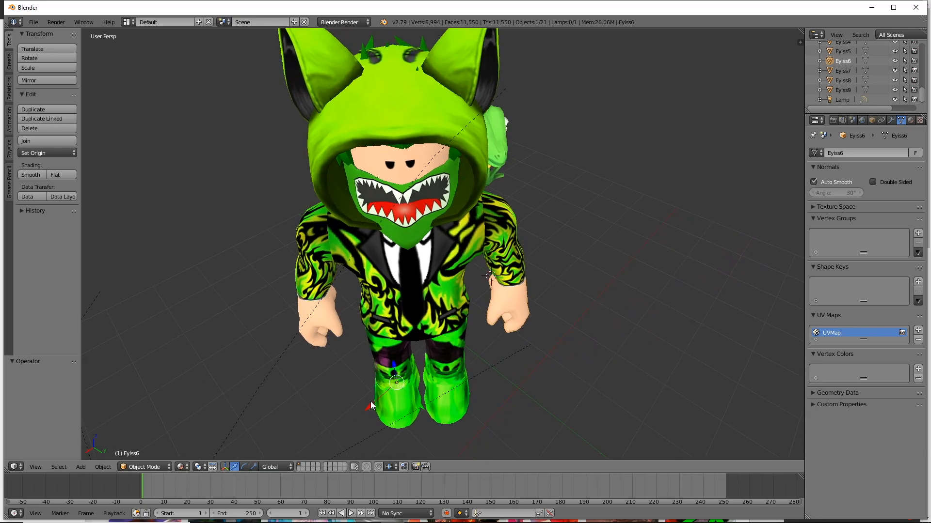
pyautogui.press('g')
pyautogui.click(505, 358)
pyautogui.hotkey('ctrl', 'z')
pyautogui.moveTo(476, 353); pyautogui.dragTo(493, 303, button='middle')
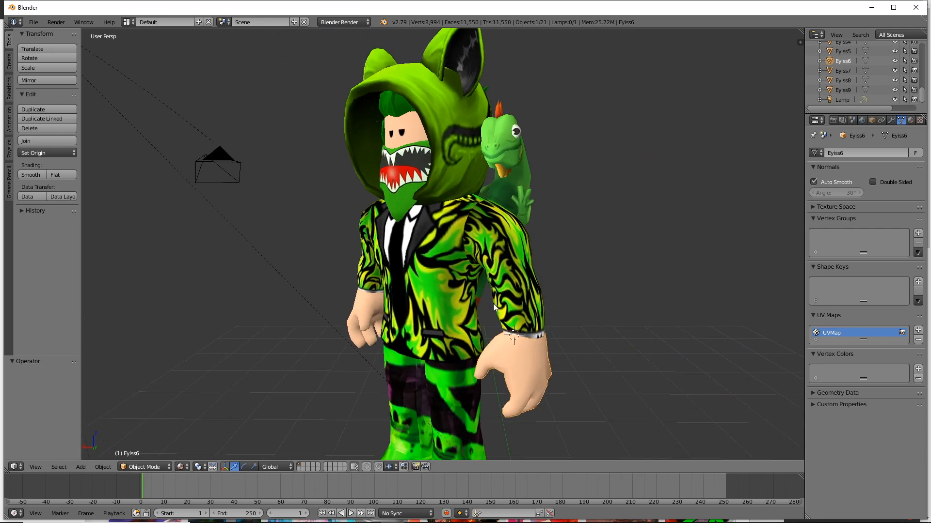
# Select the character's torso together with the upper arm, lower arm and hand pieces of both arms.
pyautogui.rightClick(492, 243)
pyautogui.keyDown('shift'); pyautogui.rightClick(528, 308); pyautogui.keyUp('shift')
pyautogui.keyDown('shift'); pyautogui.rightClick(511, 339); pyautogui.keyUp('shift')
pyautogui.keyDown('shift'); pyautogui.rightClick(427, 239); pyautogui.keyUp('shift')
pyautogui.keyDown('shift'); pyautogui.rightClick(371, 244); pyautogui.keyUp('shift')
pyautogui.keyDown('shift'); pyautogui.rightClick(371, 286); pyautogui.keyUp('shift')
pyautogui.keyDown('shift'); pyautogui.rightClick(371, 290); pyautogui.keyUp('shift')
pyautogui.click(404, 288)
pyautogui.moveTo(453, 318); pyautogui.dragTo(426, 338, button='middle')
pyautogui.scroll(-2, 446, 342)
pyautogui.scroll(1, 426, 338)
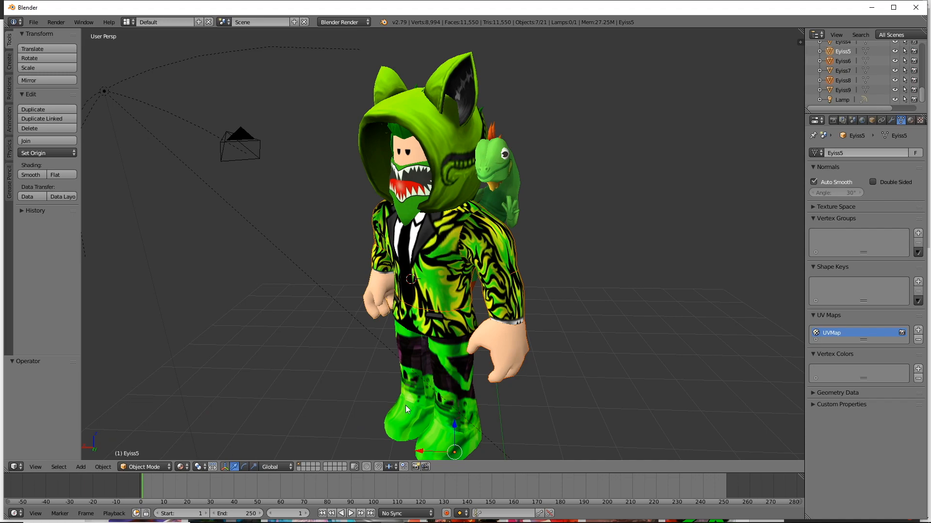
pyautogui.moveTo(405, 408); pyautogui.dragTo(427, 420, button='middle')
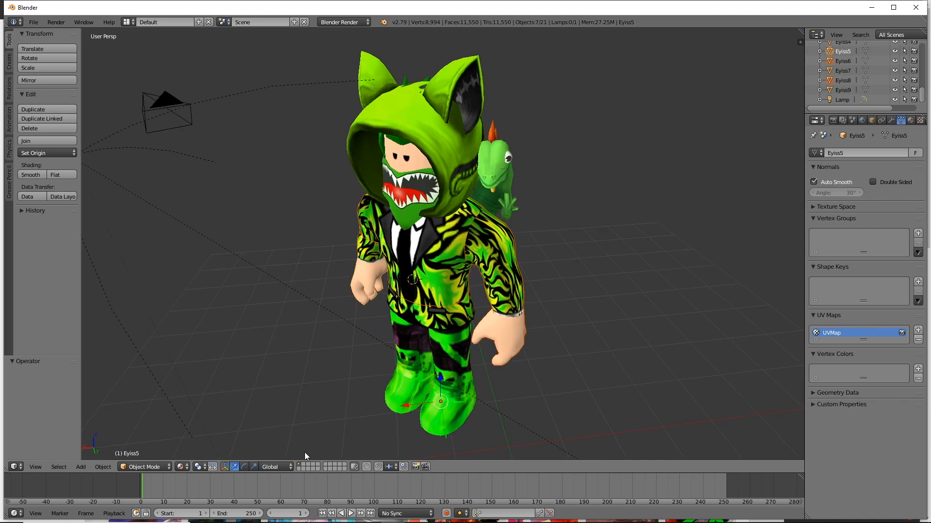
# Try rotating the selected torso and arm pieces, and undo the rotation.
pyautogui.click(245, 466)
pyautogui.moveTo(406, 413); pyautogui.dragTo(463, 366)
pyautogui.hotkey('ctrl', 'z')
# Set the pivot point to the 3D Cursor and place the cursor at various spots around the character, ending in front of its chest.
pyautogui.moveTo(493, 318); pyautogui.dragTo(449, 297, button='middle')
pyautogui.scroll(3, 449, 297)
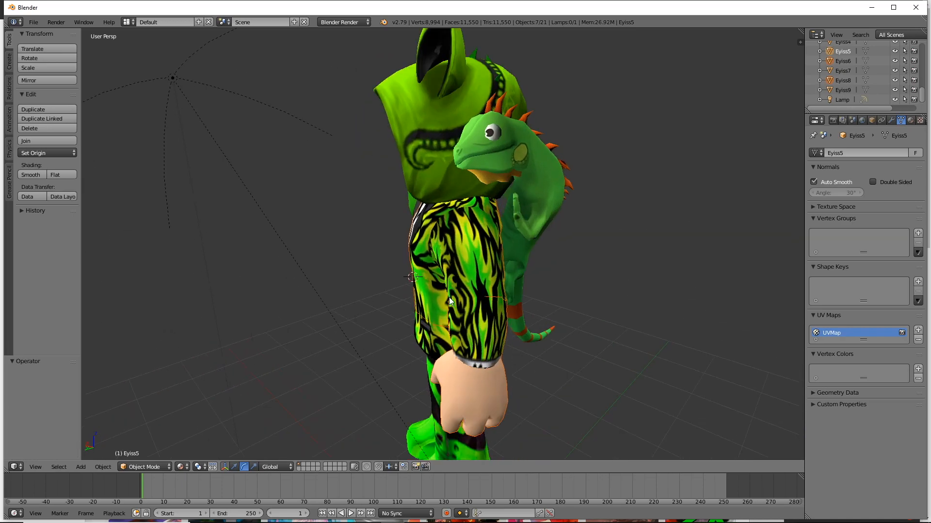
pyautogui.moveTo(466, 245); pyautogui.dragTo(449, 227, button='middle')
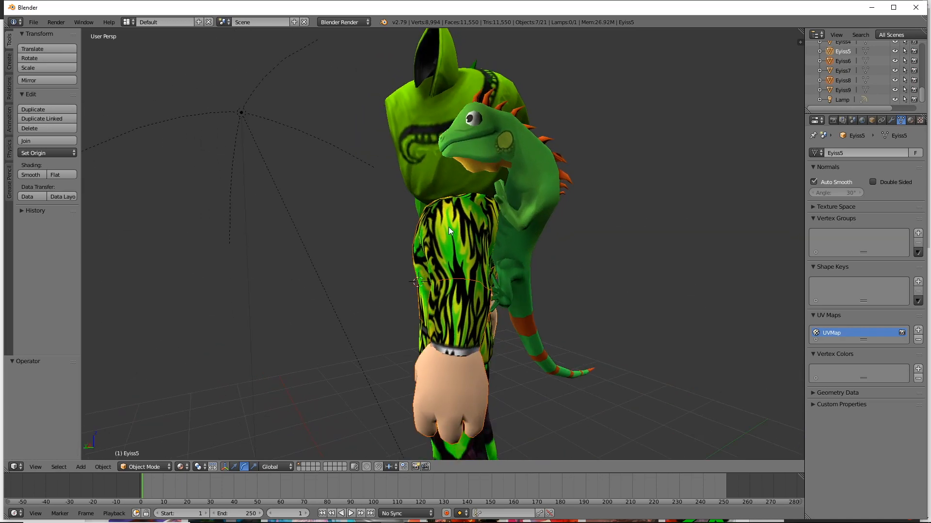
pyautogui.click(198, 466)
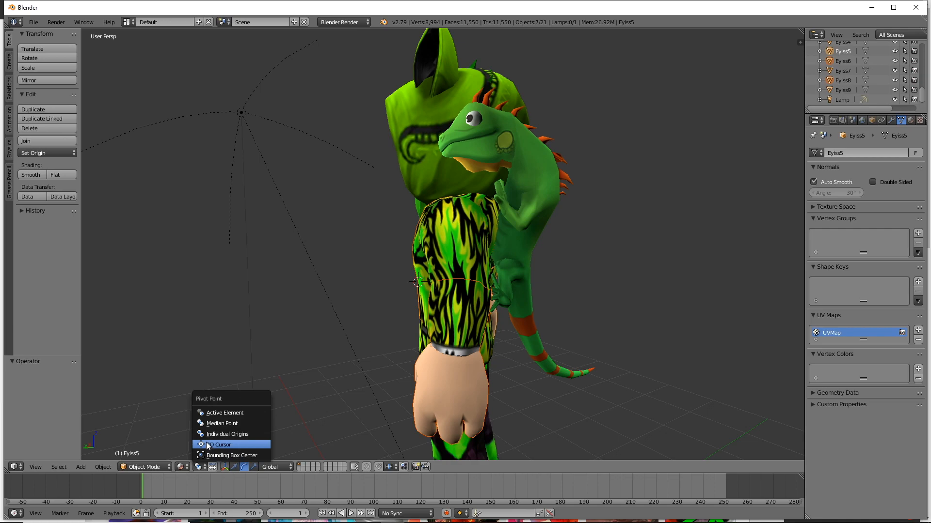
pyautogui.click(209, 445)
pyautogui.click(155, 360)
pyautogui.click(344, 162)
pyautogui.click(656, 117)
pyautogui.click(711, 260)
pyautogui.click(345, 287)
pyautogui.click(299, 150)
pyautogui.click(568, 115)
pyautogui.click(651, 249)
pyautogui.click(602, 340)
pyautogui.click(415, 317)
pyautogui.click(164, 308)
pyautogui.click(638, 184)
pyautogui.click(365, 242)
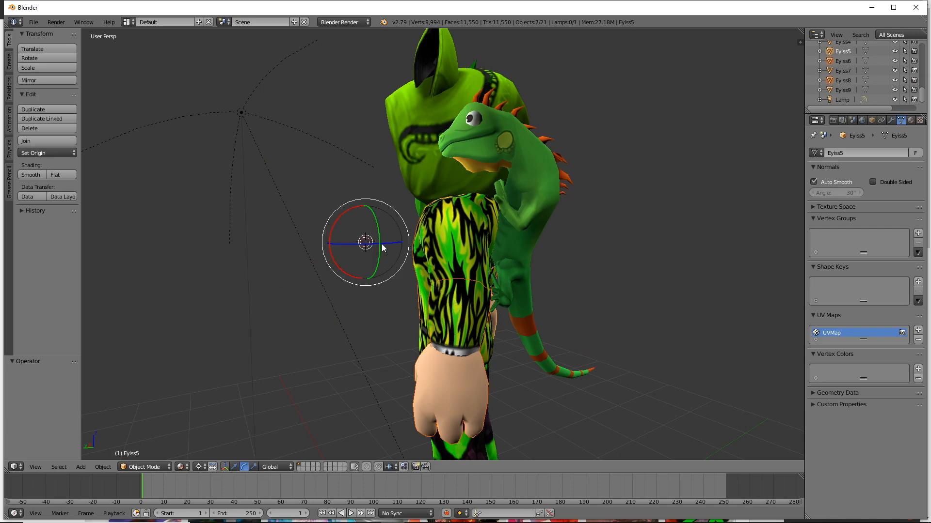
# Try rotating the selected upper-body pieces around the 3D cursor, and undo it.
pyautogui.moveTo(572, 217); pyautogui.dragTo(482, 238, button='middle')
pyautogui.moveTo(482, 237); pyautogui.dragTo(620, 257)
pyautogui.moveTo(632, 258); pyautogui.dragTo(447, 284, button='middle')
pyautogui.hotkey('ctrl', 'z')
# Add all the upper leg, lower leg and foot pieces of both legs to the selection.
pyautogui.scroll(-2, 470, 303)
pyautogui.keyDown('shift'); pyautogui.rightClick(439, 339); pyautogui.keyUp('shift')
pyautogui.keyDown('shift'); pyautogui.rightClick(433, 364); pyautogui.keyUp('shift')
pyautogui.keyDown('shift'); pyautogui.rightClick(432, 389); pyautogui.keyUp('shift')
pyautogui.keyDown('shift'); pyautogui.rightClick(400, 387); pyautogui.keyUp('shift')
pyautogui.keyDown('shift'); pyautogui.rightClick(395, 353); pyautogui.keyUp('shift')
pyautogui.keyDown('shift'); pyautogui.rightClick(392, 322); pyautogui.keyUp('shift')
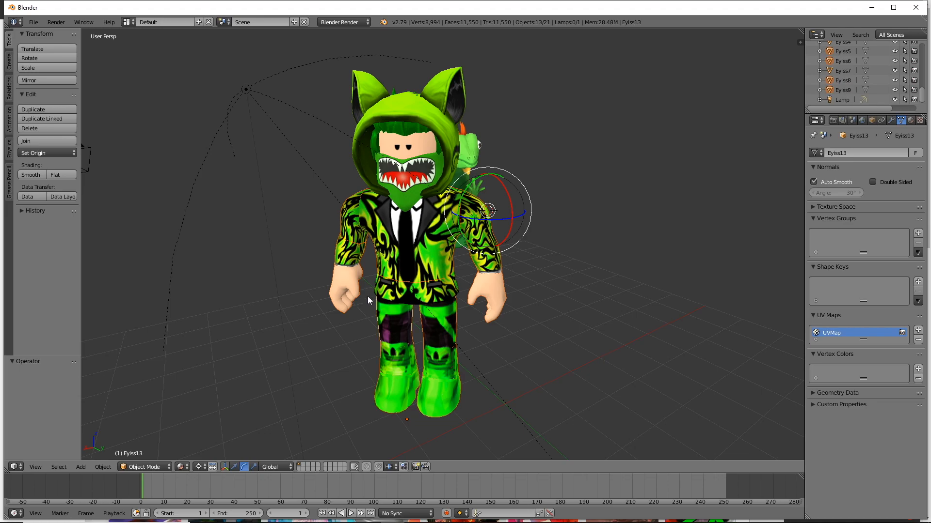
# Add the head, hood, hair and mask pieces to the selection.
pyautogui.keyDown('shift'); pyautogui.rightClick(384, 158); pyautogui.keyUp('shift')
pyautogui.keyDown('shift'); pyautogui.rightClick(401, 124); pyautogui.keyUp('shift')
pyautogui.keyDown('shift'); pyautogui.rightClick(425, 93); pyautogui.keyUp('shift')
pyautogui.keyDown('shift'); pyautogui.rightClick(408, 150); pyautogui.keyUp('shift')
pyautogui.keyDown('shift'); pyautogui.rightClick(412, 157); pyautogui.keyUp('shift')
pyautogui.keyDown('shift'); pyautogui.rightClick(423, 181); pyautogui.keyUp('shift')
# Place the 3D cursor beside the character, try moving the selected pieces across the grid, and undo the move.
pyautogui.click(236, 468)
pyautogui.click(396, 318)
pyautogui.press('g')
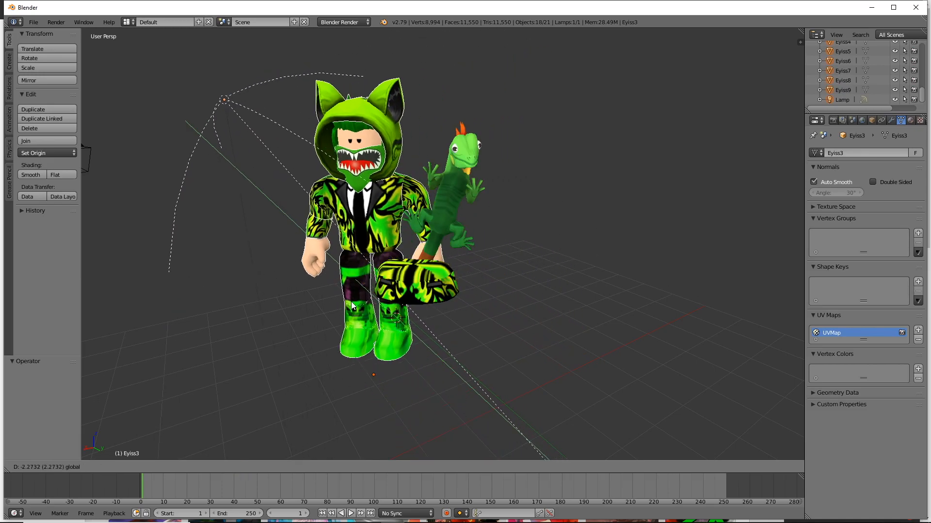
pyautogui.moveTo(437, 276); pyautogui.dragTo(462, 261)
pyautogui.hotkey('ctrl', 'z')
# Add the lower torso and the shoulder iguana to the selection and move the whole character 1.816 along the Y axis.
pyautogui.keyDown('shift'); pyautogui.rightClick(432, 302); pyautogui.keyUp('shift')
pyautogui.keyDown('shift'); pyautogui.rightClick(470, 159); pyautogui.keyUp('shift')
pyautogui.moveTo(403, 326); pyautogui.dragTo(494, 388)
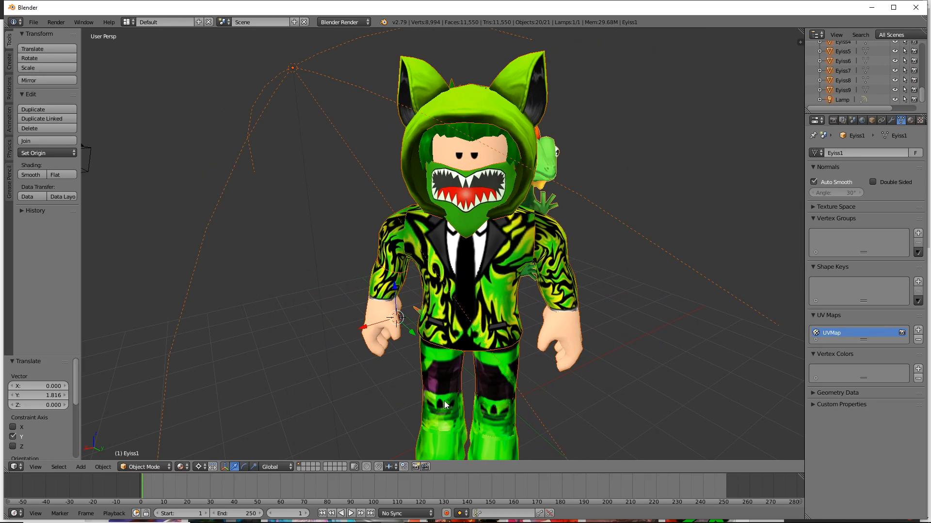
# Rotate the whole selected character by -47.7° about the Z axis.
pyautogui.moveTo(484, 373); pyautogui.dragTo(504, 409, button='middle')
pyautogui.click(253, 469)
pyautogui.click(244, 469)
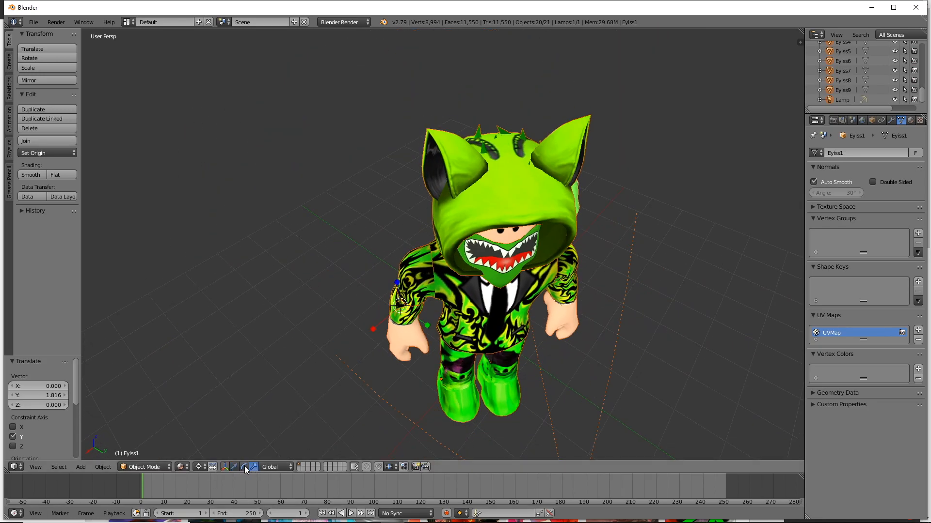
pyautogui.moveTo(403, 335); pyautogui.dragTo(325, 388)
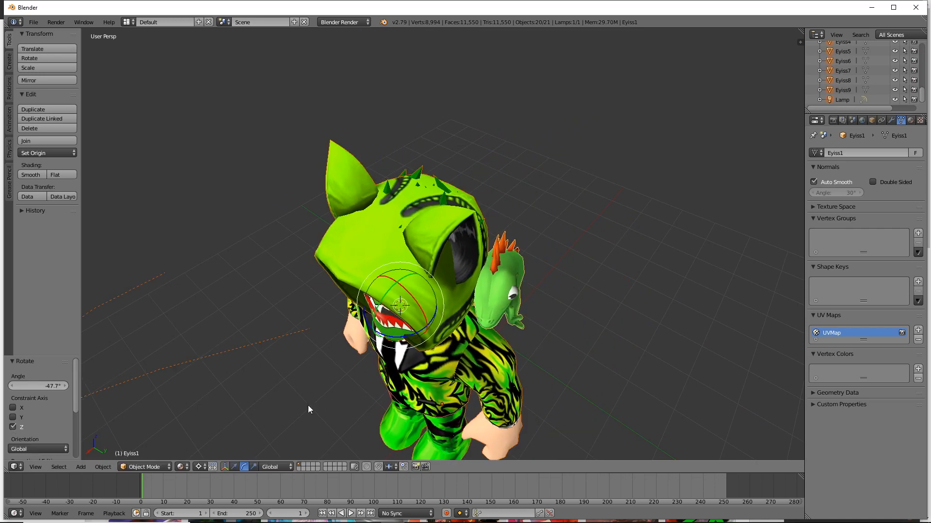
# Reposition the whole character on the grid, including a move of -0.296 along the Y axis.
pyautogui.click(234, 468)
pyautogui.moveTo(372, 327); pyautogui.dragTo(449, 247)
pyautogui.moveTo(426, 321); pyautogui.dragTo(411, 315)
pyautogui.moveTo(451, 301)
pyautogui.mouseDown(button='middle')
pyautogui.moveTo(470, 269)
pyautogui.moveTo(448, 306)
pyautogui.mouseUp(button='middle')
# Select only the lamp and move it -3.768 along the Y axis, away from the character.
pyautogui.rightClick(380, 198)
pyautogui.click(371, 195)
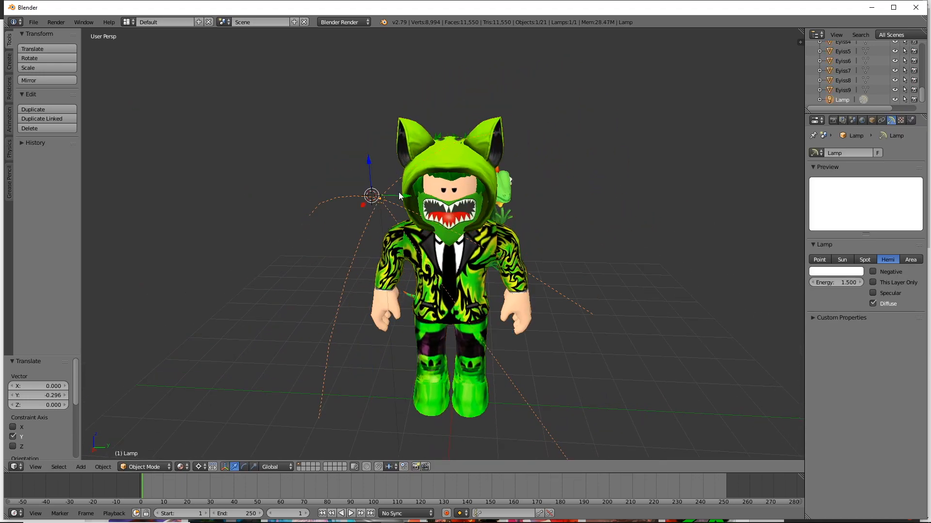
pyautogui.click(300, 255)
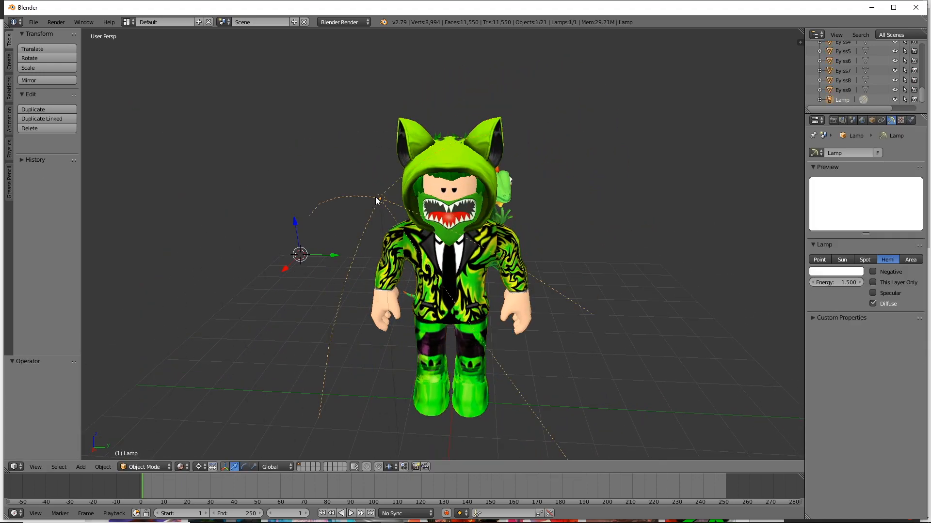
pyautogui.moveTo(340, 256); pyautogui.dragTo(109, 249)
pyautogui.moveTo(774, 274); pyautogui.dragTo(589, 261, button='middle')
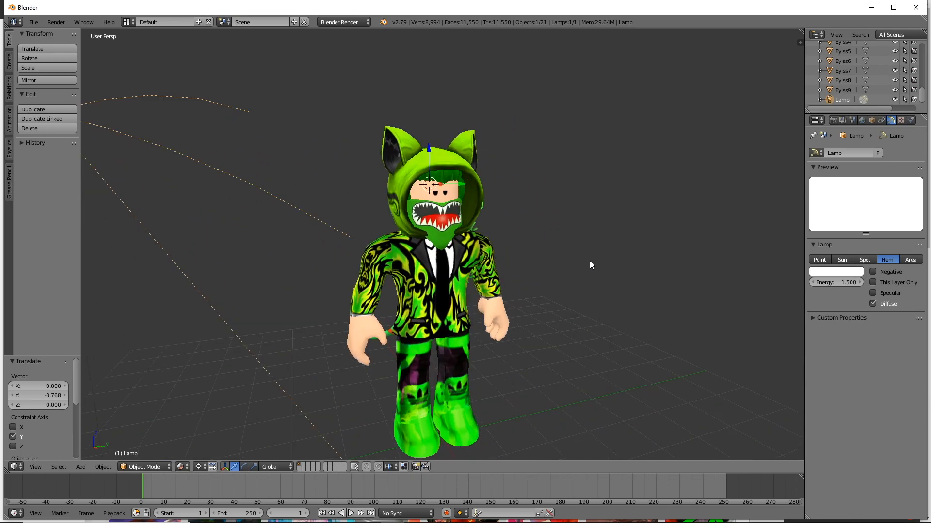
# Select the forearm and hand pieces of both arms, try rotating them about the Y axis, and undo the rotation.
pyautogui.scroll(4, 520, 271)
pyautogui.moveTo(501, 261); pyautogui.dragTo(469, 336, button='middle')
pyautogui.moveTo(585, 376); pyautogui.dragTo(597, 256, button='middle')
pyautogui.scroll(4, 550, 261)
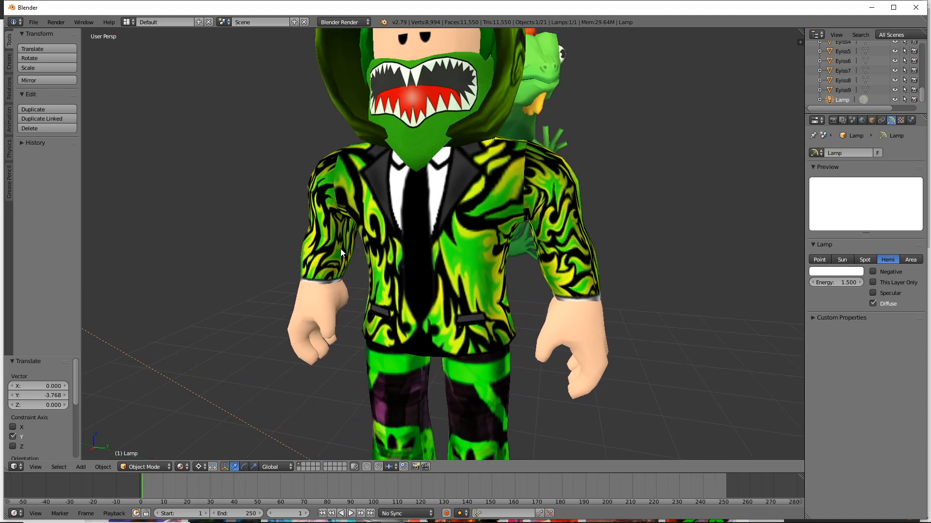
pyautogui.rightClick(586, 276)
pyautogui.keyDown('shift'); pyautogui.rightClick(323, 258); pyautogui.keyUp('shift')
pyautogui.keyDown('shift'); pyautogui.rightClick(318, 310); pyautogui.keyUp('shift')
pyautogui.keyDown('shift'); pyautogui.rightClick(561, 329); pyautogui.keyUp('shift')
pyautogui.moveTo(562, 329); pyautogui.dragTo(481, 226, button='middle')
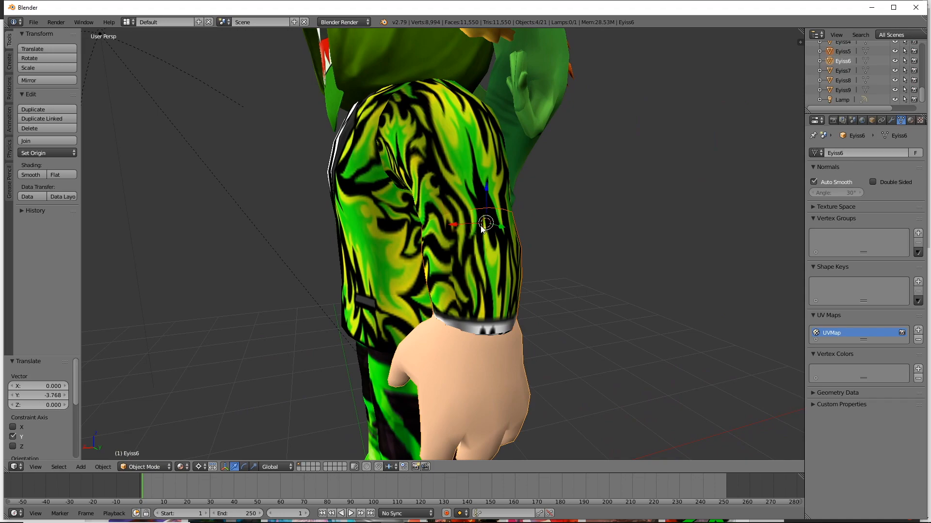
pyautogui.click(244, 467)
pyautogui.moveTo(301, 419); pyautogui.dragTo(441, 282, button='middle')
pyautogui.moveTo(421, 198); pyautogui.dragTo(519, 286)
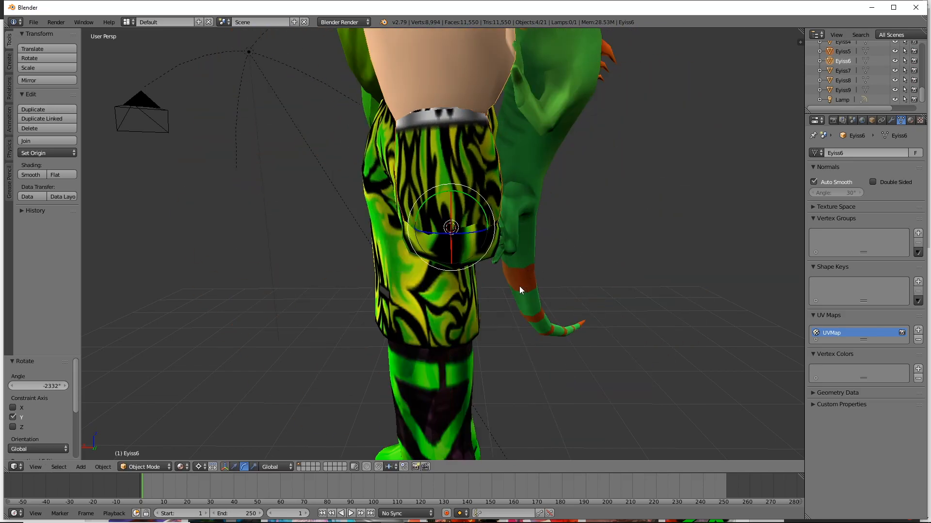
pyautogui.hotkey('ctrl', 'z')
# Select a single piece near the jacket hem and place the 3D cursor on the hand at the iguana's side.
pyautogui.moveTo(513, 287); pyautogui.dragTo(618, 297, button='middle')
pyautogui.keyDown('shift'); pyautogui.moveTo(395, 280); pyautogui.dragTo(440, 333, button='middle'); pyautogui.keyUp('shift')
pyautogui.rightClick(451, 334)
pyautogui.keyDown('shift'); pyautogui.moveTo(502, 337); pyautogui.dragTo(400, 295, button='middle'); pyautogui.keyUp('shift')
pyautogui.click(485, 349)
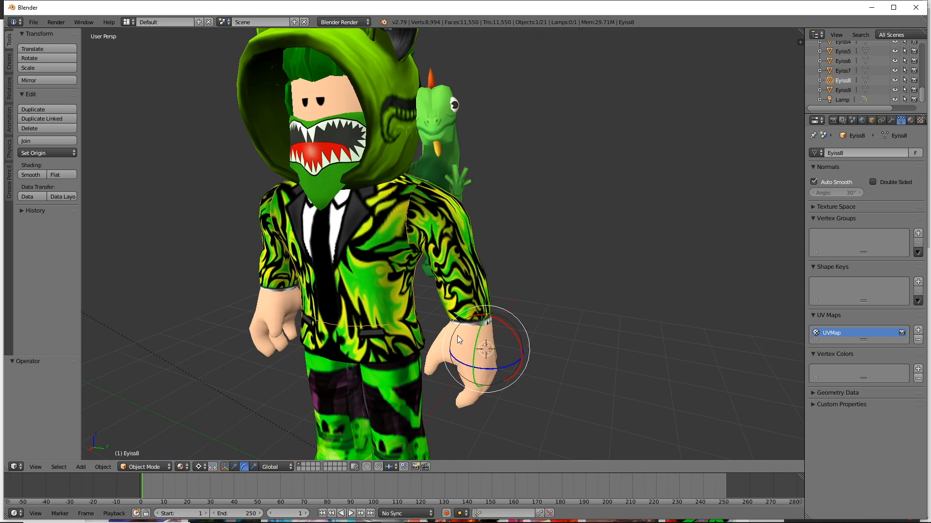
# Select the pieces of the arm on the iguana's side and rotate them -84.5° about the Y axis to point forward.
pyautogui.moveTo(353, 404); pyautogui.dragTo(317, 406, button='middle')
pyautogui.rightClick(422, 234)
pyautogui.keyDown('shift'); pyautogui.rightClick(421, 297); pyautogui.keyUp('shift')
pyautogui.keyDown('shift'); pyautogui.rightClick(401, 331); pyautogui.keyUp('shift')
pyautogui.moveTo(410, 281); pyautogui.dragTo(417, 322, button='middle')
pyautogui.moveTo(456, 351); pyautogui.dragTo(417, 206, button='middle')
pyautogui.moveTo(412, 188); pyautogui.dragTo(437, 258)
pyautogui.keyDown('shift'); pyautogui.moveTo(436, 258); pyautogui.dragTo(494, 333, button='middle'); pyautogui.keyUp('shift')
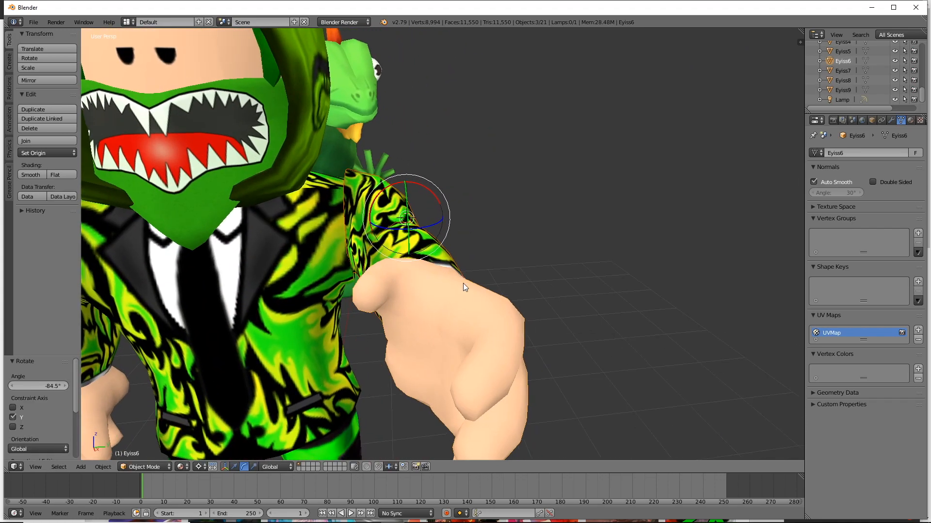
# Select only the forearm and hand of the raised arm and turn them inward toward the chest.
pyautogui.scroll(2, 464, 286)
pyautogui.rightClick(418, 296)
pyautogui.keyDown('shift'); pyautogui.rightClick(406, 255); pyautogui.keyUp('shift')
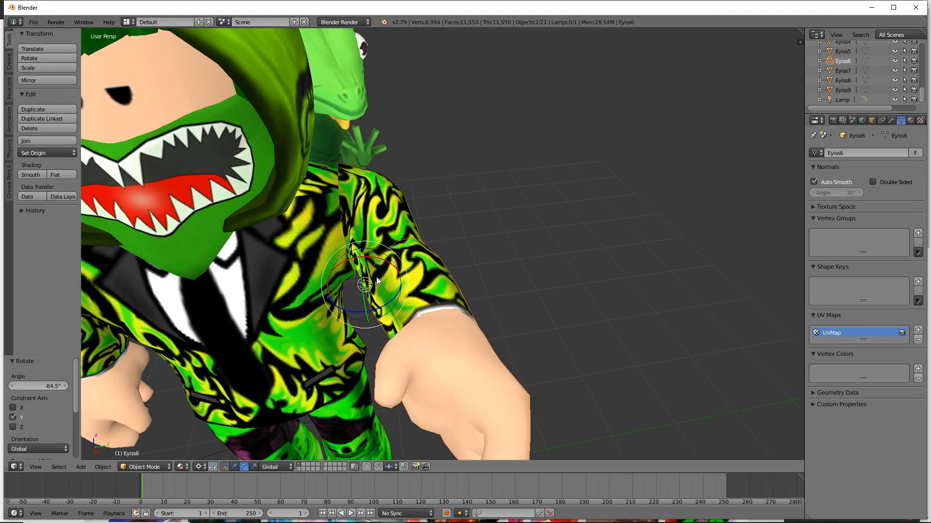
pyautogui.moveTo(421, 263); pyautogui.dragTo(402, 267)
pyautogui.moveTo(380, 347); pyautogui.dragTo(414, 334, button='middle')
# Select the four head, mask, hair and hood pieces and rotate them -14.6° about the Z axis.
pyautogui.scroll(-3, 414, 334)
pyautogui.rightClick(401, 206)
pyautogui.keyDown('shift'); pyautogui.rightClick(399, 180); pyautogui.keyUp('shift')
pyautogui.keyDown('shift'); pyautogui.rightClick(394, 129); pyautogui.keyUp('shift')
pyautogui.keyDown('shift'); pyautogui.rightClick(393, 96); pyautogui.keyUp('shift')
pyautogui.moveTo(415, 173); pyautogui.dragTo(381, 204, button='middle')
pyautogui.click(381, 203)
pyautogui.moveTo(397, 236); pyautogui.dragTo(389, 239)
pyautogui.moveTo(417, 308); pyautogui.dragTo(390, 331, button='middle')
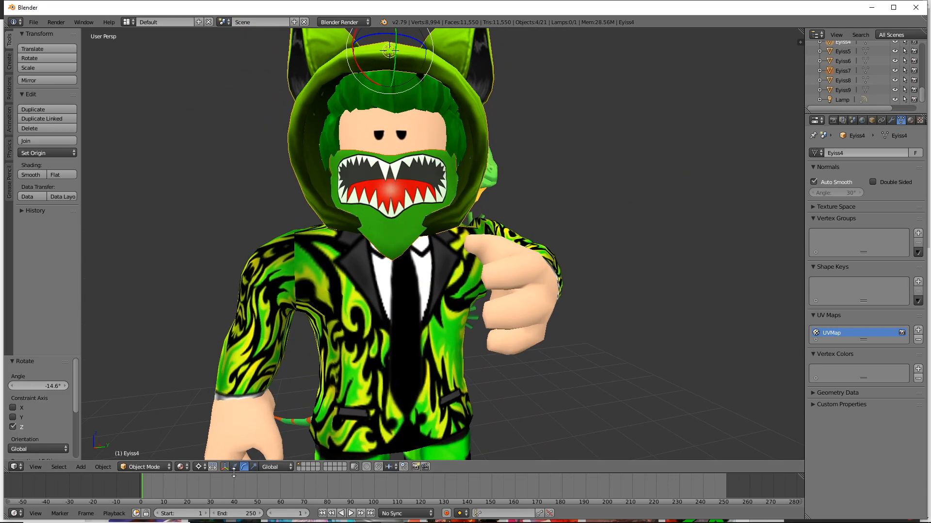
# Move the selected head pieces up 0.104 along the Z axis.
pyautogui.click(380, 229)
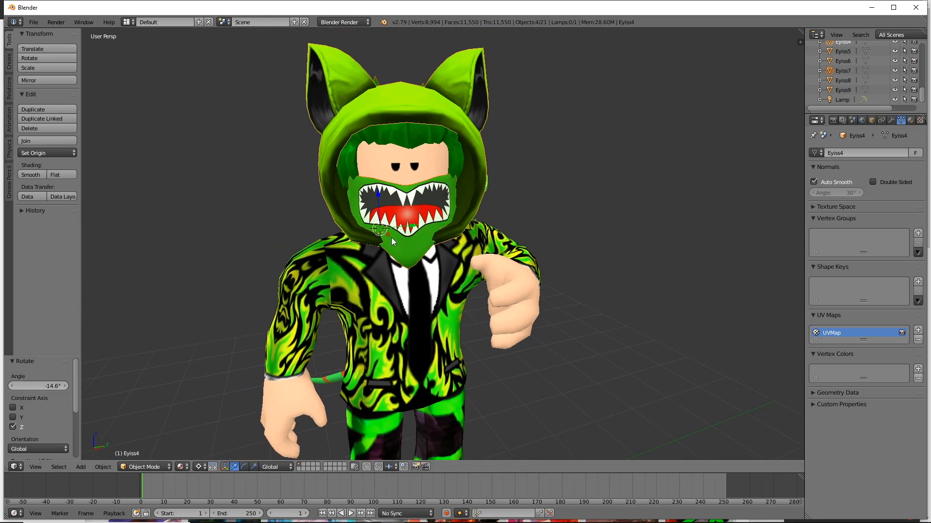
pyautogui.moveTo(378, 206); pyautogui.dragTo(645, 200)
pyautogui.hotkey('ctrl', 'z')
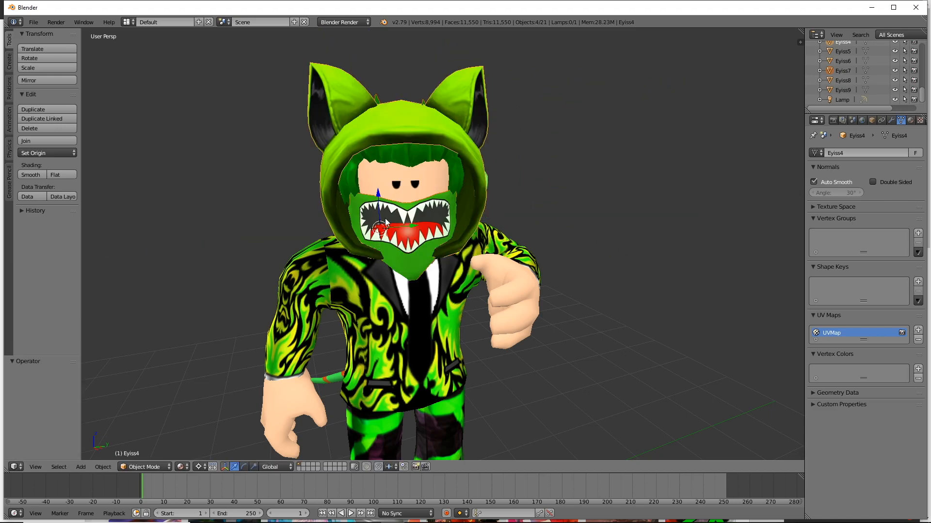
pyautogui.moveTo(381, 205); pyautogui.dragTo(381, 196)
pyautogui.moveTo(381, 196); pyautogui.dragTo(421, 266, button='middle')
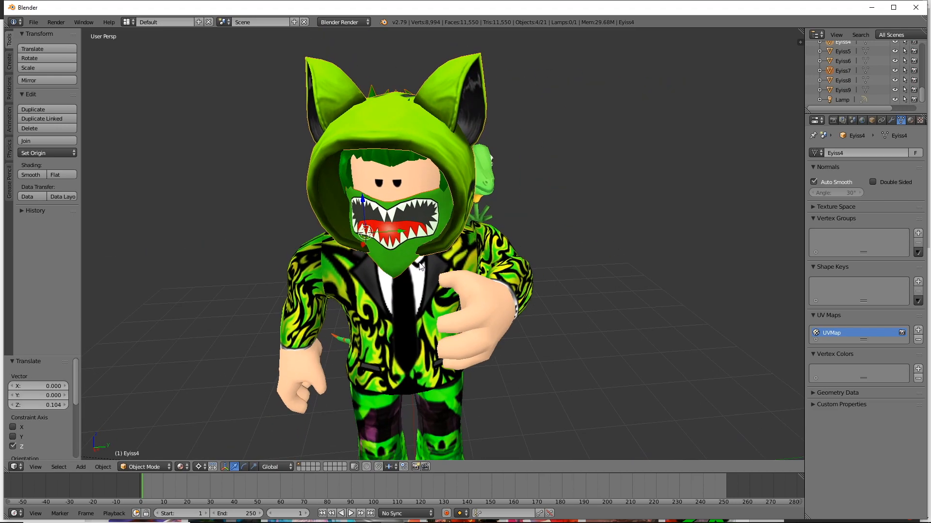
# Select the bent arm's hand and forearm and shift them -0.053 along Y and 0.058 along X.
pyautogui.rightClick(505, 309)
pyautogui.moveTo(502, 307); pyautogui.dragTo(434, 310, button='middle')
pyautogui.scroll(4, 457, 305)
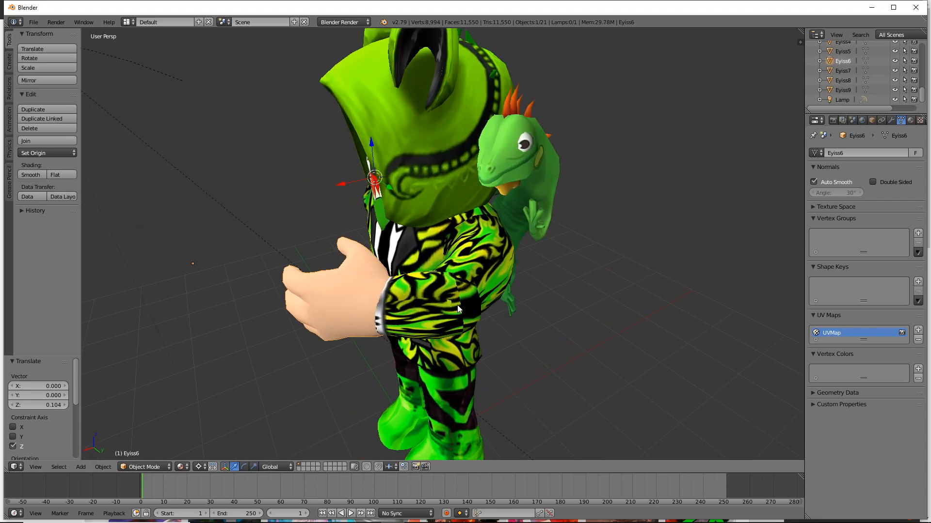
pyautogui.keyDown('shift'); pyautogui.rightClick(459, 292); pyautogui.keyUp('shift')
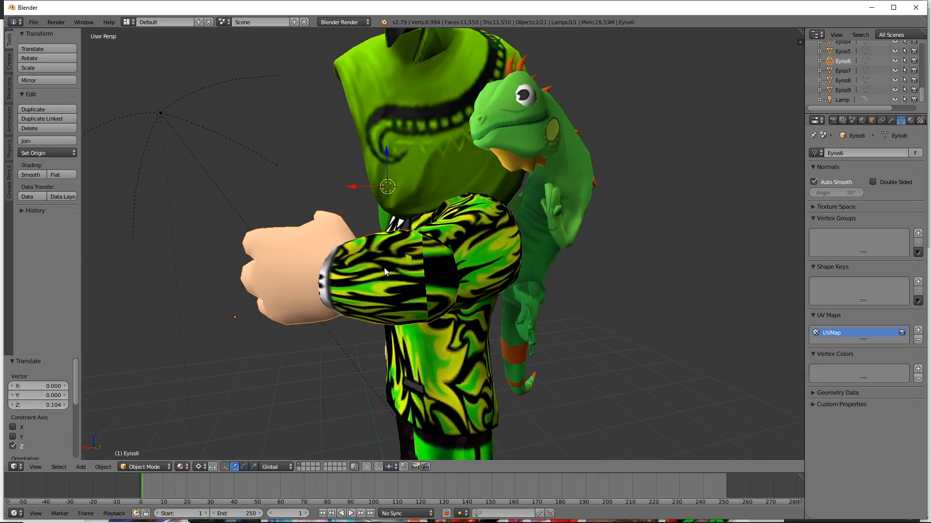
pyautogui.moveTo(468, 251); pyautogui.dragTo(474, 351, button='middle')
pyautogui.press('g')
pyautogui.press('z')
pyautogui.press('y')
pyautogui.click(455, 356)
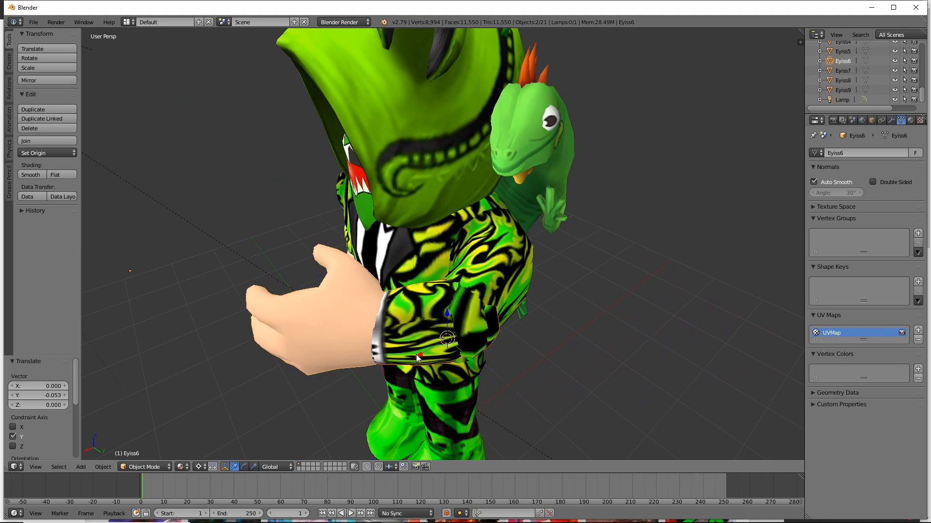
pyautogui.moveTo(418, 354); pyautogui.dragTo(409, 354)
# Examine the posed arm and its hand from several angles and close up.
pyautogui.moveTo(559, 321); pyautogui.dragTo(656, 301, button='middle')
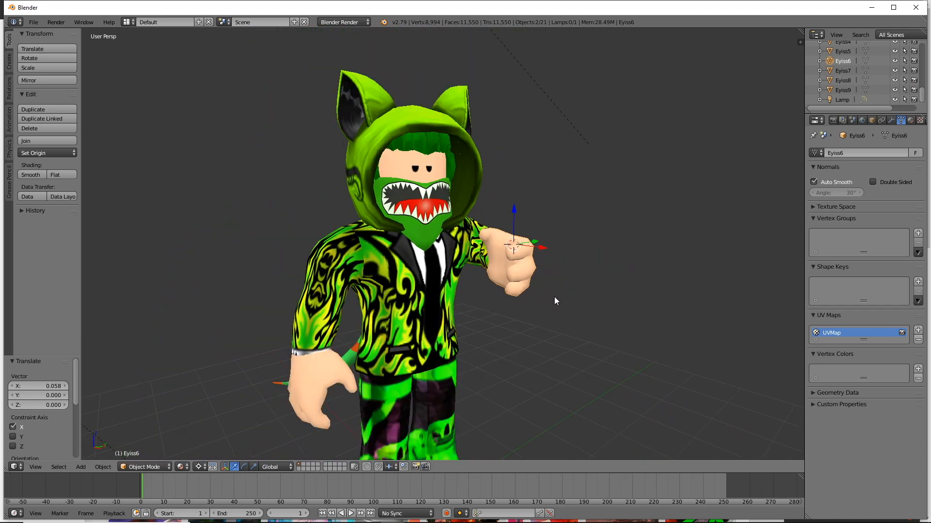
pyautogui.scroll(3, 467, 386)
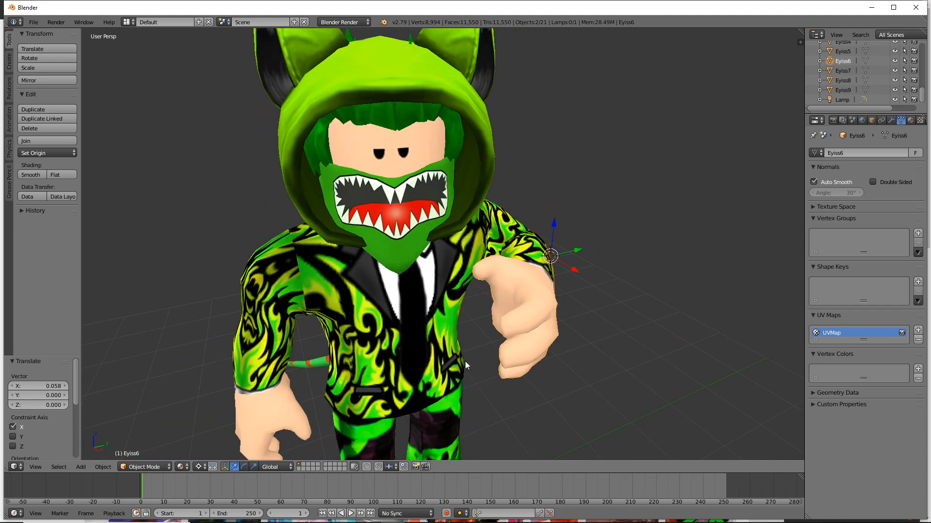
pyautogui.moveTo(420, 330)
pyautogui.mouseDown(button='middle')
pyautogui.moveTo(435, 298)
pyautogui.moveTo(459, 278)
pyautogui.moveTo(431, 320)
pyautogui.mouseUp(button='middle')
pyautogui.click(181, 467)
pyautogui.click(181, 467)
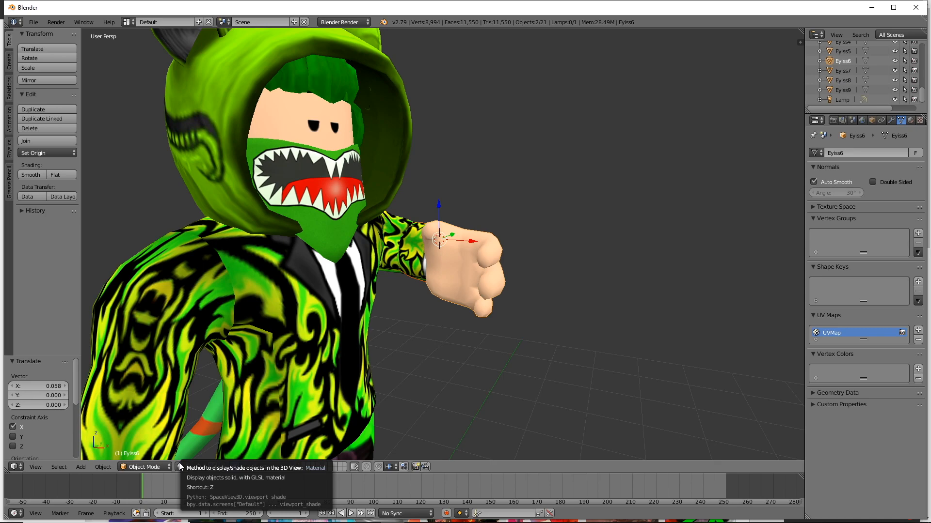
pyautogui.moveTo(342, 254); pyautogui.dragTo(353, 348, button='middle')
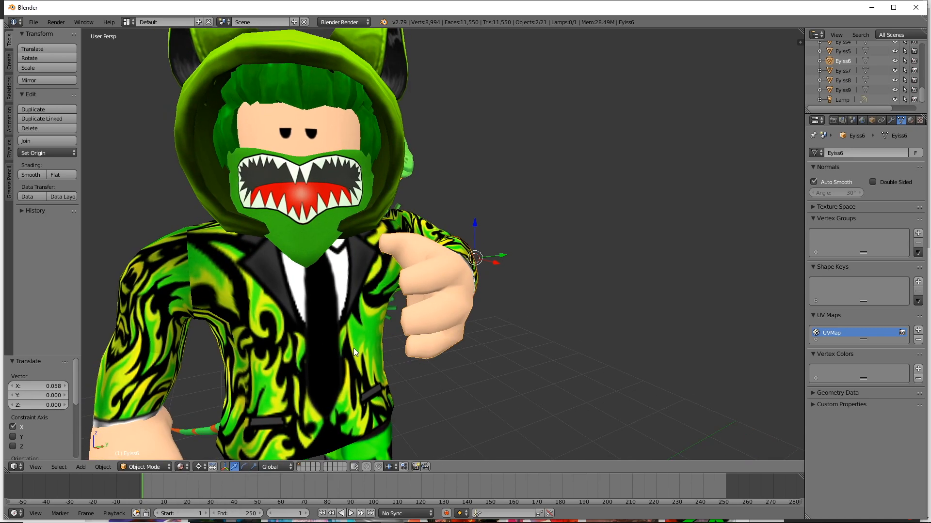
pyautogui.moveTo(430, 332); pyautogui.dragTo(510, 254, button='middle')
pyautogui.scroll(4, 441, 329)
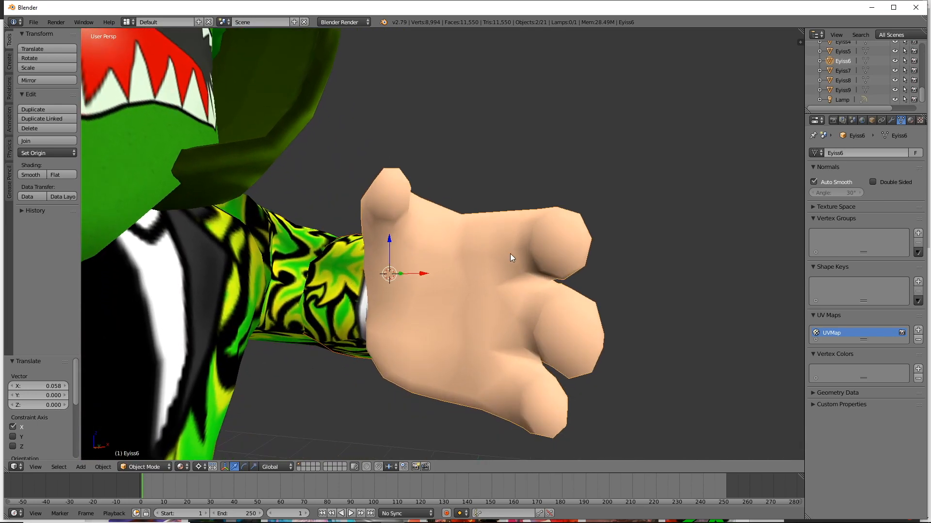
pyautogui.moveTo(492, 284); pyautogui.dragTo(454, 303, button='middle')
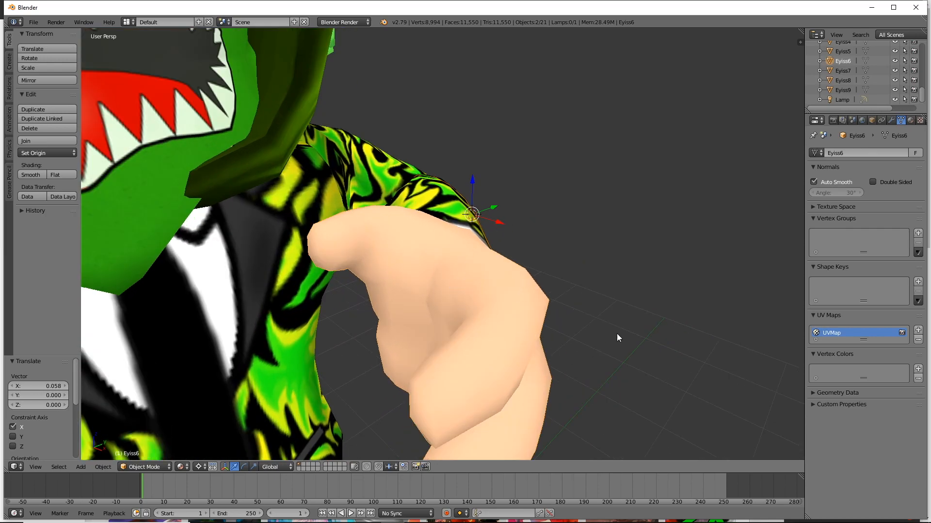
# Enter Edit Mode on the raised hand alone and subdivide its entire mesh with one cut.
pyautogui.moveTo(304, 286); pyautogui.dragTo(385, 317, button='right')
pyautogui.hotkey('ctrl', 'z')
pyautogui.click(453, 321)
pyautogui.moveTo(496, 327); pyautogui.dragTo(304, 380, button='middle')
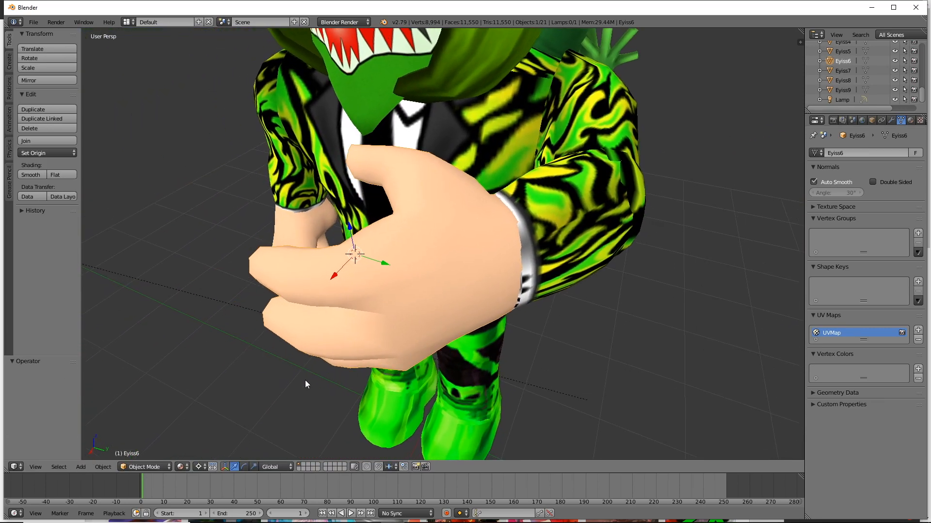
pyautogui.click(157, 467)
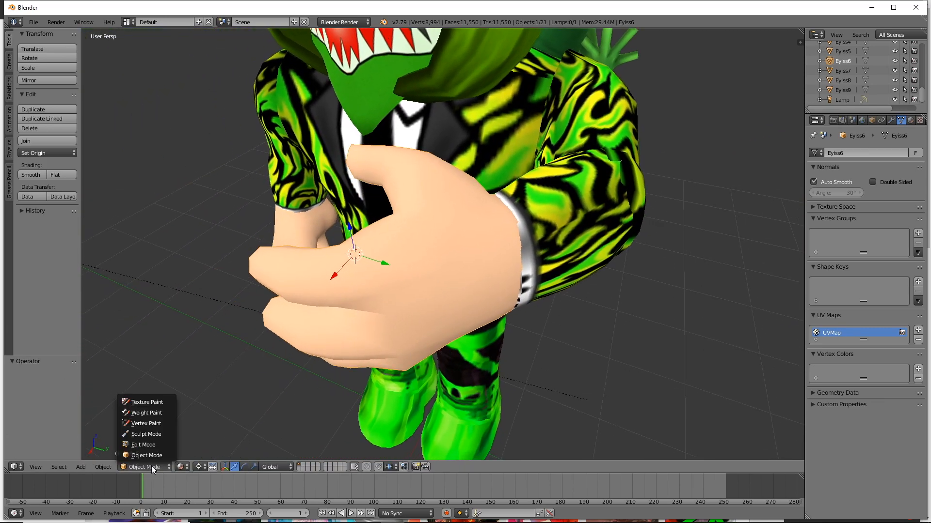
pyautogui.click(136, 447)
pyautogui.moveTo(421, 380); pyautogui.dragTo(391, 262, button='middle')
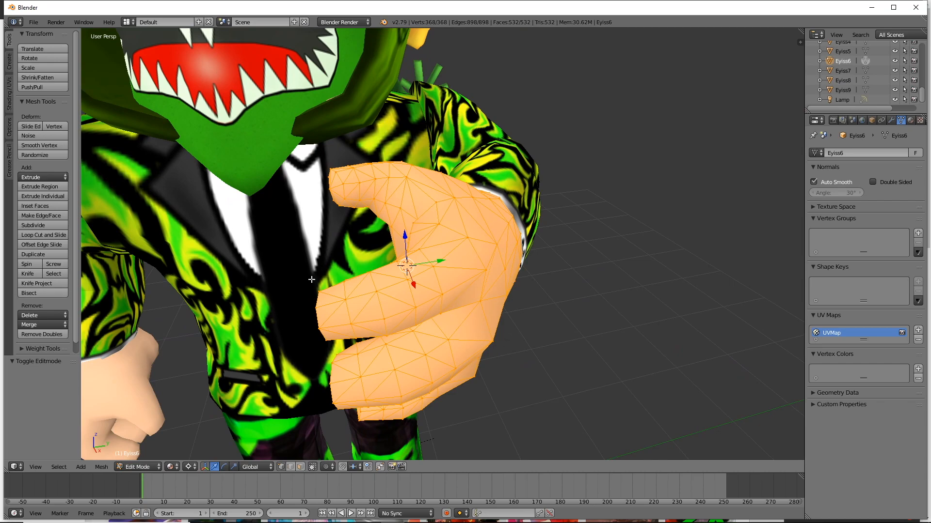
pyautogui.click(29, 224)
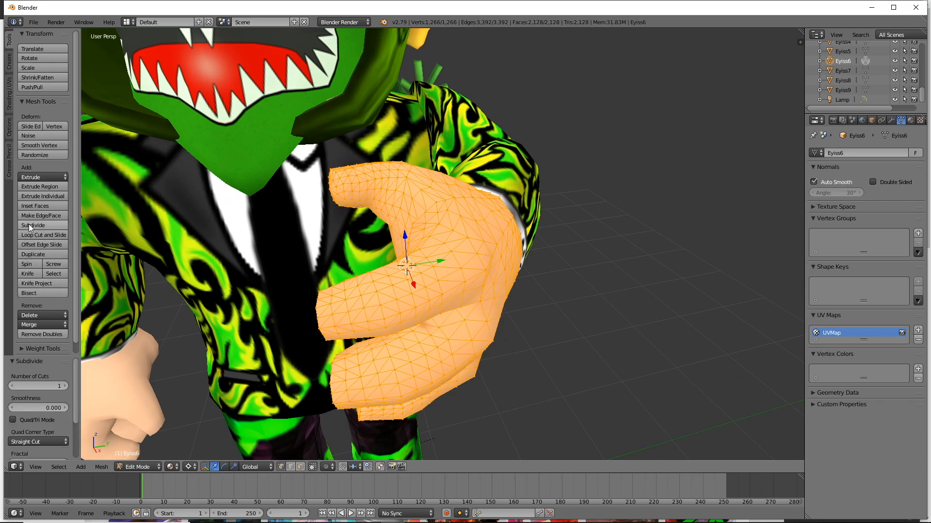
# Remove duplicate vertices from the whole hand mesh and select a single vertex on the index finger.
pyautogui.click(41, 334)
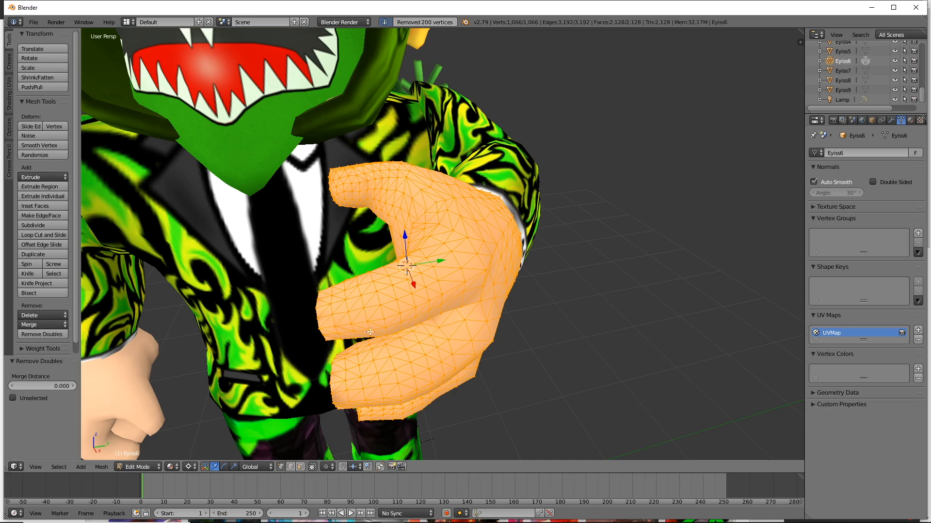
pyautogui.moveTo(327, 354); pyautogui.dragTo(480, 283, button='middle')
pyautogui.scroll(4, 399, 376)
pyautogui.rightClick(472, 298)
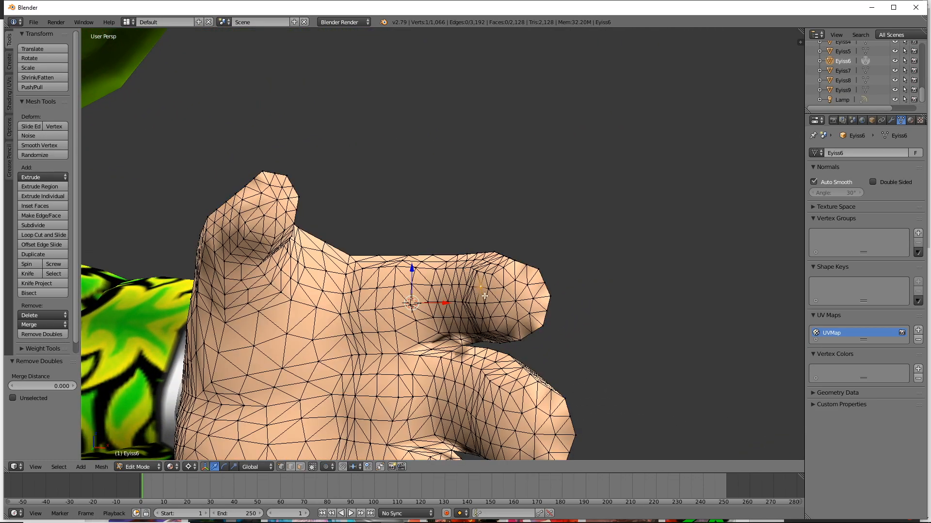
pyautogui.scroll(5, 499, 353)
pyautogui.moveTo(488, 368); pyautogui.dragTo(460, 349, button='middle')
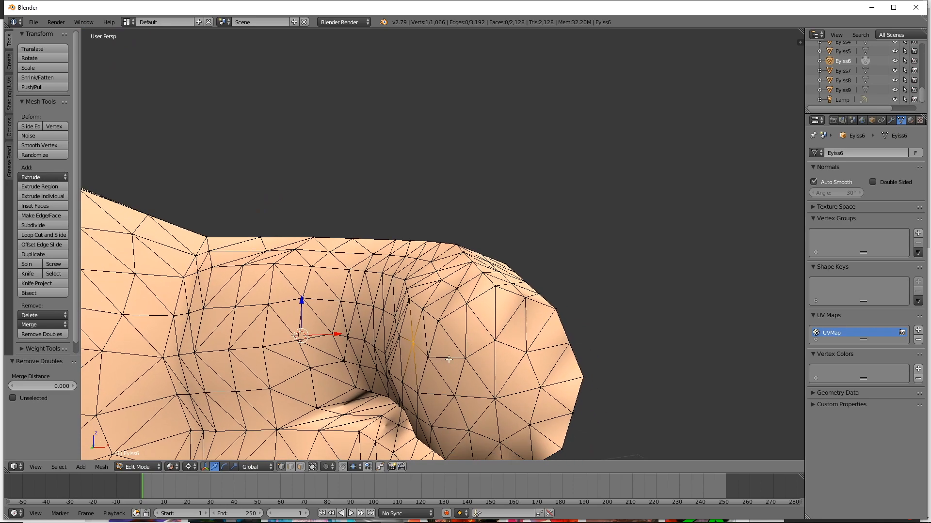
pyautogui.press('g')
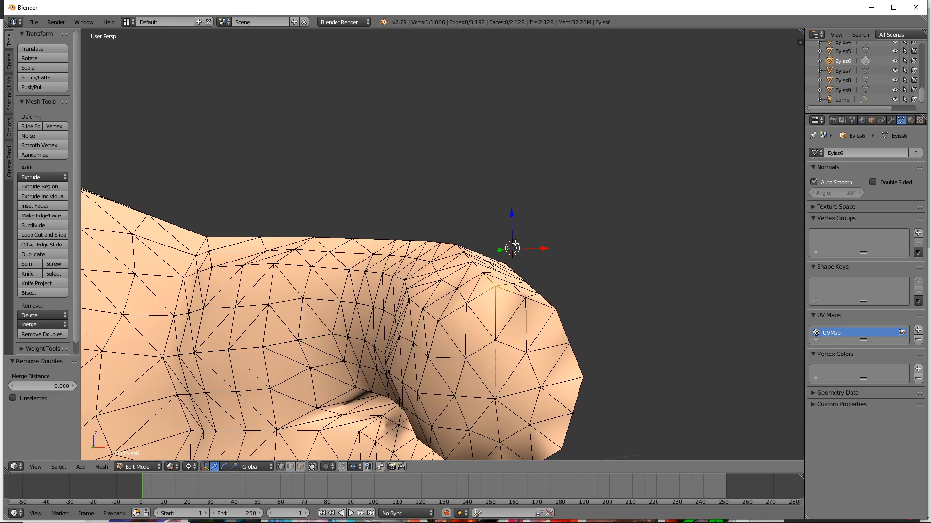
pyautogui.press('z')
pyautogui.press('Escape')
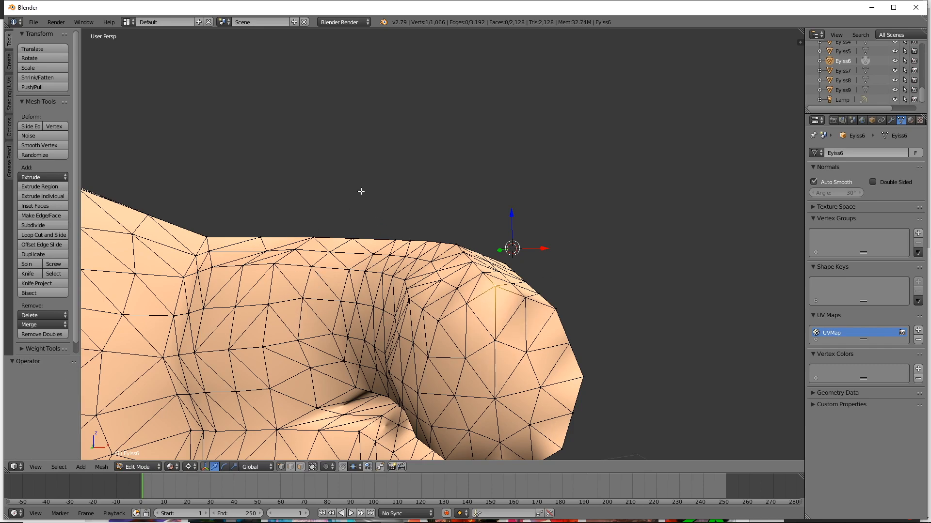
# Lasso-select the faces around the index fingertip and try to shift them along the X axis.
pyautogui.moveTo(344, 203)
pyautogui.keyDown('ctrl'); pyautogui.mouseDown()
pyautogui.moveTo(539, 247)
pyautogui.moveTo(622, 311)
pyautogui.moveTo(644, 394)
pyautogui.moveTo(553, 433)
pyautogui.moveTo(538, 427)
pyautogui.mouseUp(); pyautogui.keyUp('ctrl')
pyautogui.moveTo(514, 339); pyautogui.dragTo(487, 319, button='middle')
pyautogui.press('g')
pyautogui.press('x')
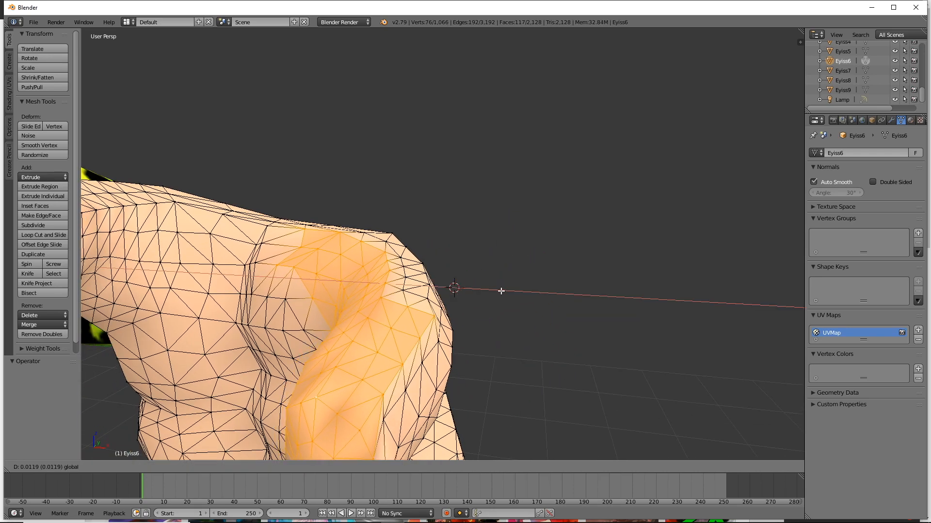
pyautogui.press('Escape')
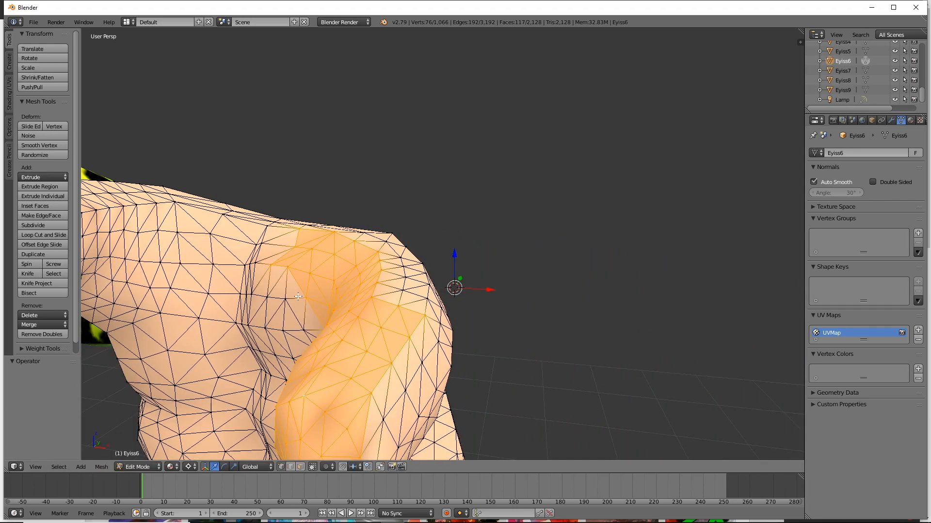
# Try to rotate the selected index finger faces with the rotation manipulator.
pyautogui.click(224, 467)
pyautogui.click(274, 292)
pyautogui.moveTo(291, 303); pyautogui.dragTo(345, 274)
pyautogui.hotkey('ctrl', 'z')
# Extend the lasso selection over more faces of the index finger's tip.
pyautogui.moveTo(345, 308); pyautogui.dragTo(402, 272, button='middle')
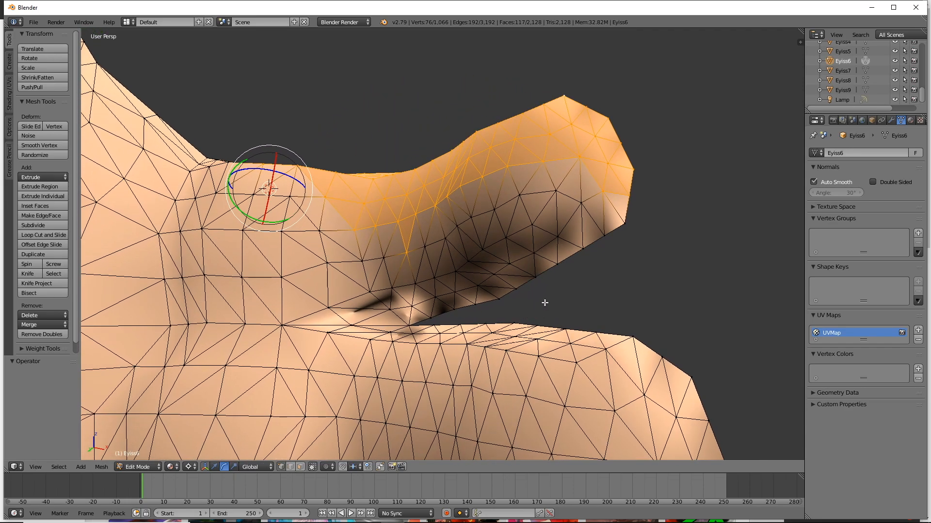
pyautogui.moveTo(544, 302)
pyautogui.keyDown('ctrl'); pyautogui.mouseDown()
pyautogui.moveTo(453, 53)
pyautogui.moveTo(789, 184)
pyautogui.moveTo(630, 257)
pyautogui.mouseUp(); pyautogui.keyUp('ctrl')
pyautogui.moveTo(630, 257)
pyautogui.mouseDown(button='middle')
pyautogui.moveTo(457, 266)
pyautogui.moveTo(521, 259)
pyautogui.mouseUp(button='middle')
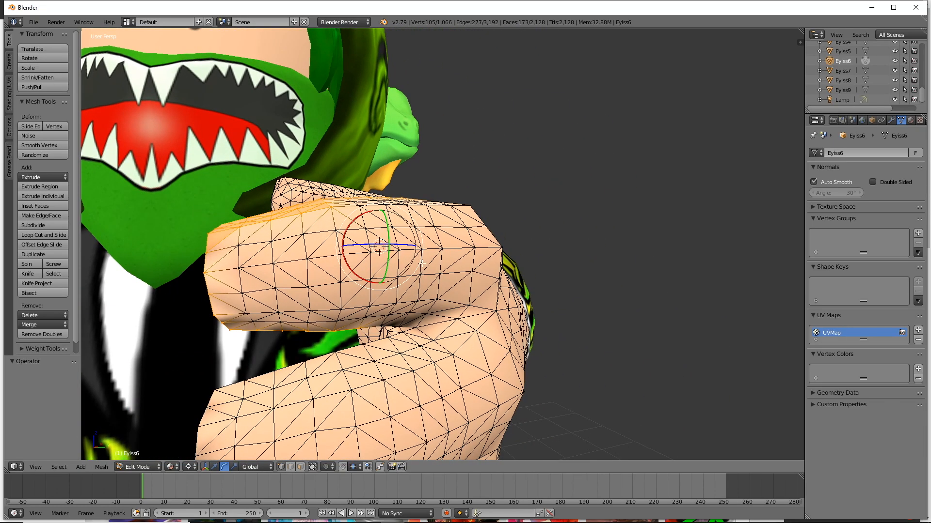
# Try to add the outer side of the index finger to the lasso selection.
pyautogui.keyDown('ctrl'); pyautogui.moveTo(492, 237); pyautogui.dragTo(491, 193); pyautogui.keyUp('ctrl')
pyautogui.moveTo(629, 242); pyautogui.dragTo(547, 262, button='middle')
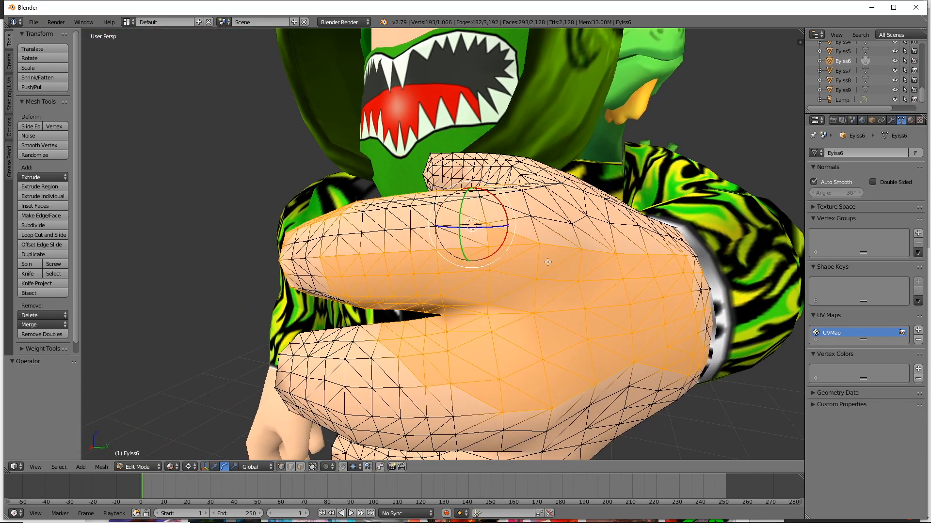
pyautogui.hotkey('ctrl', 'z')
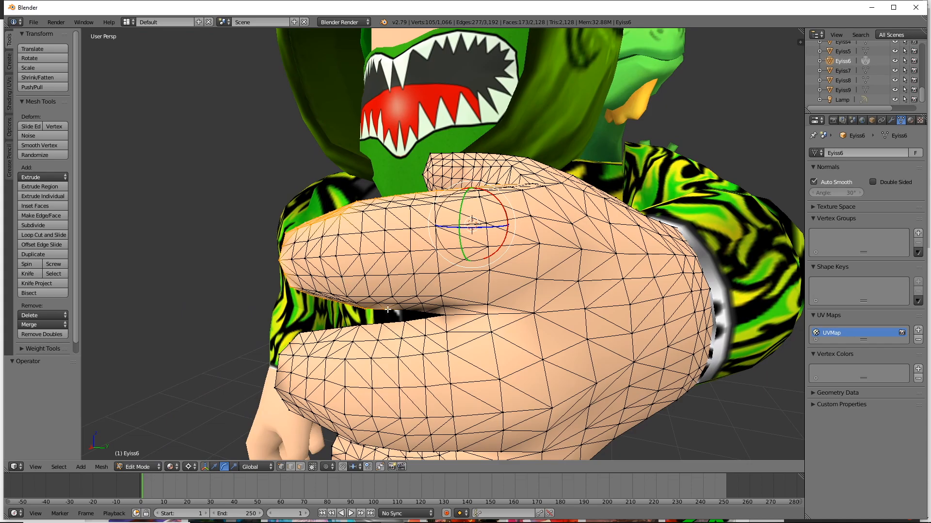
# Complete the vertex selection around the whole index finger up to its knuckle, leaving out the neighbouring finger.
pyautogui.moveTo(445, 249)
pyautogui.keyDown('ctrl'); pyautogui.mouseDown()
pyautogui.moveTo(434, 328)
pyautogui.moveTo(403, 244)
pyautogui.mouseUp(); pyautogui.keyUp('ctrl')
pyautogui.moveTo(445, 356); pyautogui.dragTo(492, 383, button='middle')
pyautogui.scroll(3, 440, 359)
pyautogui.moveTo(441, 359); pyautogui.dragTo(437, 275, button='middle')
pyautogui.scroll(4, 410, 278)
pyautogui.scroll(1, 410, 278)
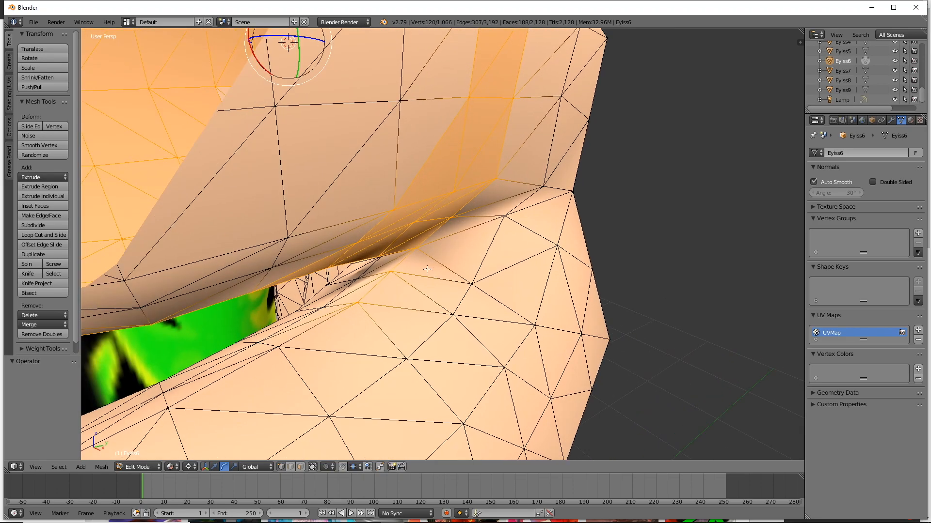
pyautogui.keyDown('shift'); pyautogui.rightClick(357, 304); pyautogui.keyUp('shift')
pyautogui.moveTo(463, 273); pyautogui.dragTo(231, 206, button='middle')
pyautogui.scroll(-3, 415, 257)
pyautogui.moveTo(231, 206)
pyautogui.keyDown('ctrl'); pyautogui.mouseDown()
pyautogui.moveTo(529, 97)
pyautogui.moveTo(562, 145)
pyautogui.mouseUp(); pyautogui.keyUp('ctrl')
pyautogui.moveTo(427, 188)
pyautogui.mouseDown(button='middle')
pyautogui.moveTo(413, 223)
pyautogui.moveTo(438, 218)
pyautogui.moveTo(407, 213)
pyautogui.mouseUp(button='middle')
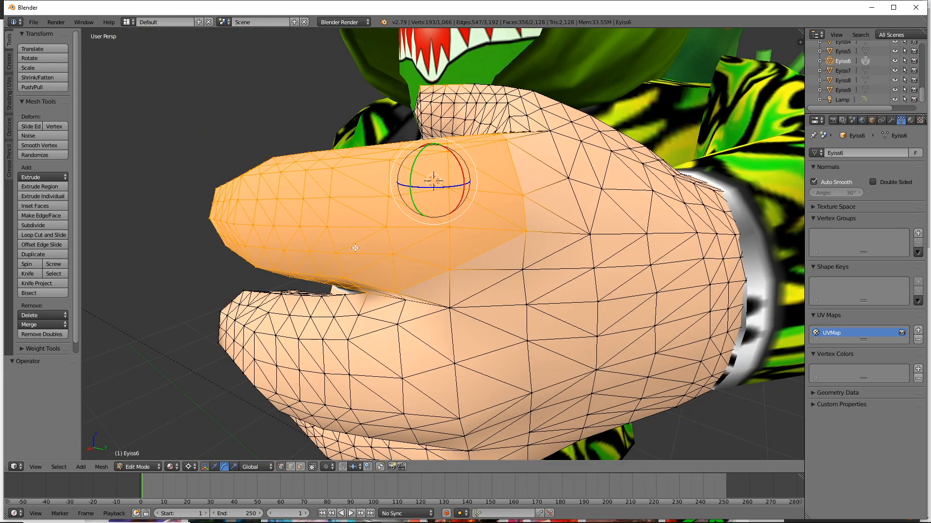
# Remove the stray thumb-tip vertices from the selection so that only the index finger is selected.
pyautogui.moveTo(320, 247); pyautogui.dragTo(565, 270, button='middle')
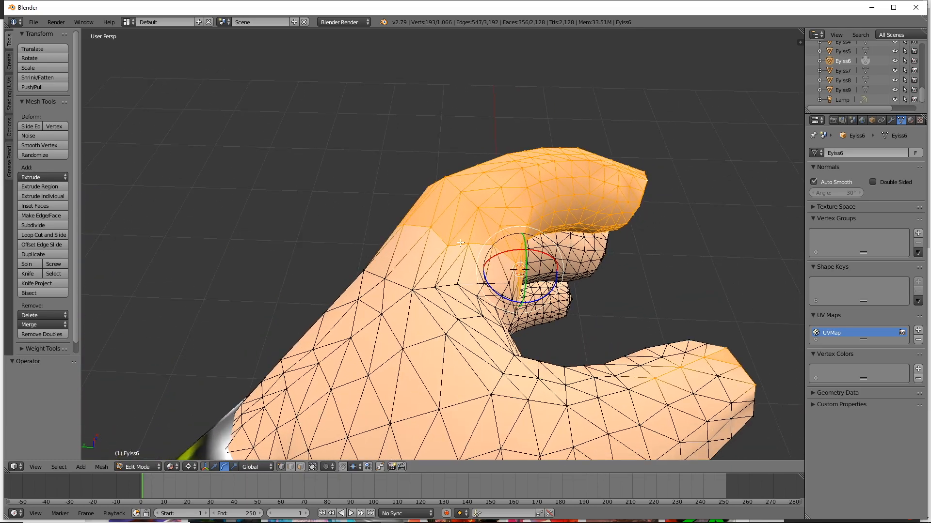
pyautogui.moveTo(491, 268); pyautogui.dragTo(586, 251)
pyautogui.moveTo(587, 251); pyautogui.dragTo(465, 363, button='middle')
pyautogui.scroll(4, 466, 362)
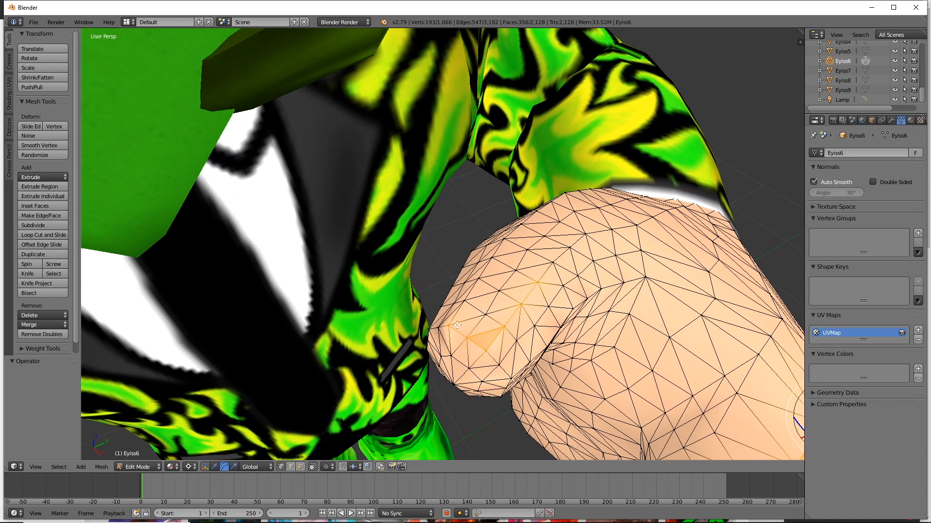
pyautogui.keyDown('ctrl'); pyautogui.keyDown('shift'); pyautogui.click(505, 245); pyautogui.keyUp('shift'); pyautogui.keyUp('ctrl')
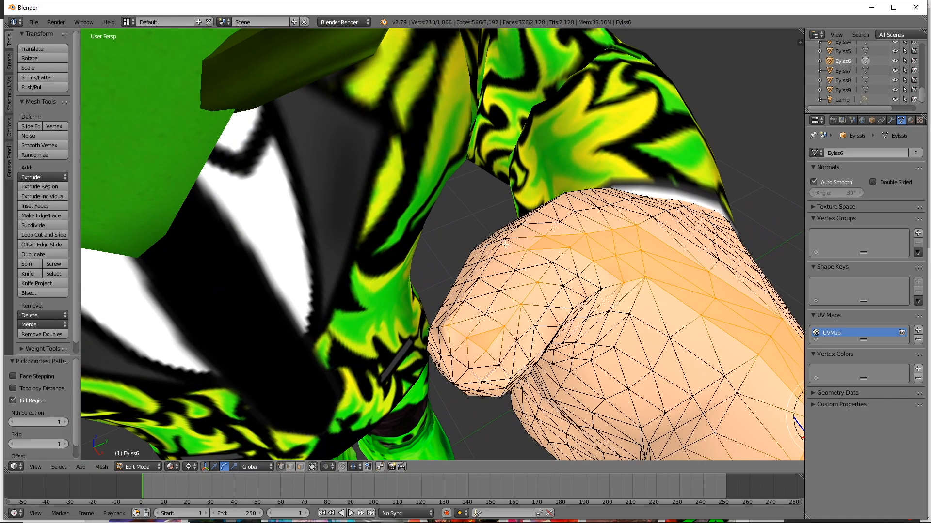
pyautogui.moveTo(446, 286); pyautogui.dragTo(455, 308, button='middle')
pyautogui.hotkey('ctrl', 'z')
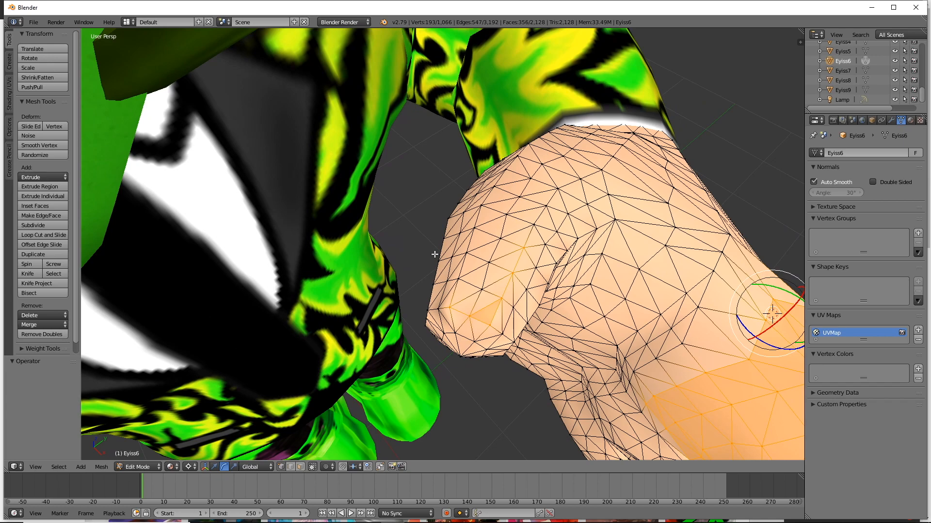
pyautogui.moveTo(435, 272)
pyautogui.keyDown('ctrl'); pyautogui.mouseDown()
pyautogui.moveTo(433, 342)
pyautogui.moveTo(545, 350)
pyautogui.moveTo(567, 253)
pyautogui.moveTo(491, 284)
pyautogui.mouseUp(); pyautogui.keyUp('ctrl')
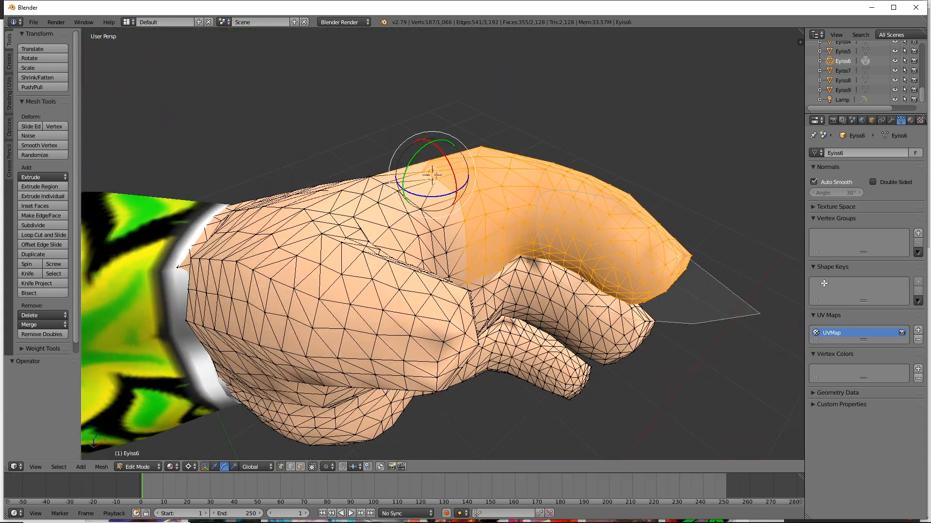
# Rotate the selected index finger about the global Z axis to straighten it outward.
pyautogui.moveTo(701, 363); pyautogui.dragTo(481, 366, button='middle')
pyautogui.moveTo(422, 293); pyautogui.dragTo(469, 304)
pyautogui.moveTo(469, 304); pyautogui.dragTo(503, 304, button='middle')
# Select a vertex at the index finger's base, grow the selection, and rotate it -6.61° about Z.
pyautogui.rightClick(503, 305)
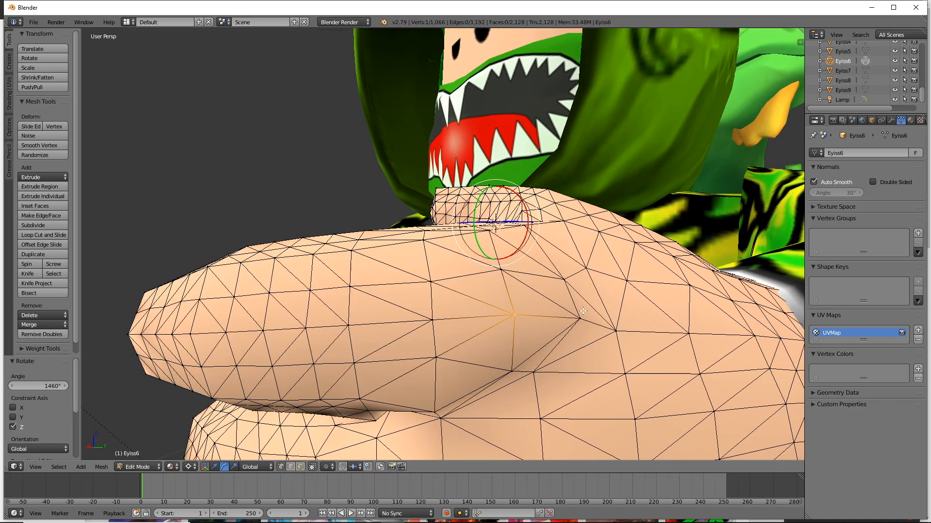
pyautogui.press('ctrl+KP_Add')
pyautogui.moveTo(469, 407); pyautogui.dragTo(473, 279, button='middle')
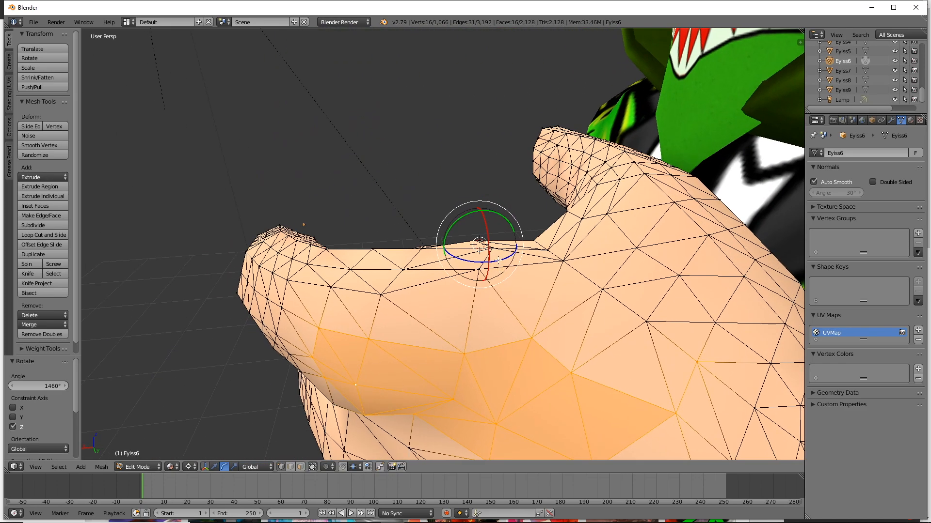
pyautogui.moveTo(499, 261); pyautogui.dragTo(496, 264)
# Check the reshaped hand against the avatar and return it to Object Mode.
pyautogui.moveTo(403, 331)
pyautogui.mouseDown(button='middle')
pyautogui.moveTo(498, 306)
pyautogui.moveTo(393, 315)
pyautogui.moveTo(348, 342)
pyautogui.moveTo(326, 304)
pyautogui.moveTo(455, 340)
pyautogui.moveTo(396, 362)
pyautogui.moveTo(408, 345)
pyautogui.mouseUp(button='middle')
pyautogui.scroll(-5, 455, 340)
pyautogui.scroll(4, 396, 361)
pyautogui.scroll(-1, 394, 350)
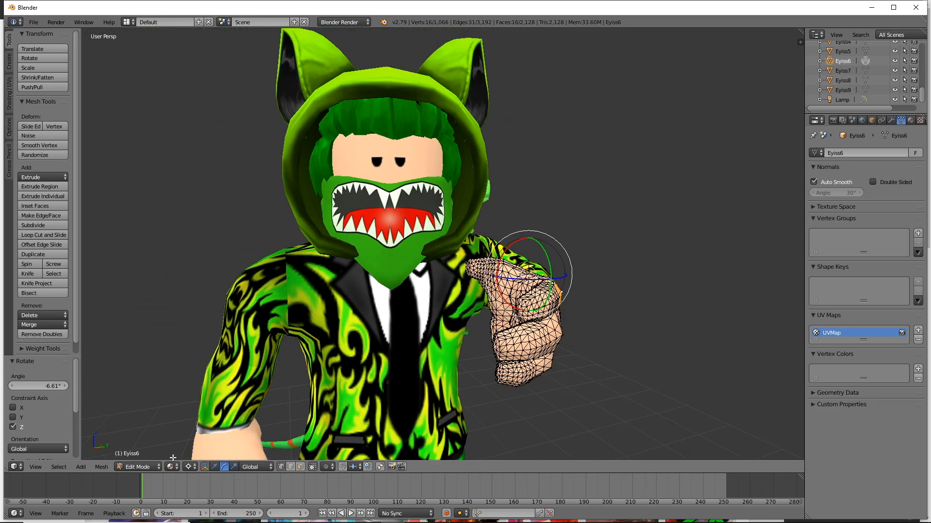
pyautogui.click(129, 469)
pyautogui.click(127, 470)
pyautogui.click(130, 468)
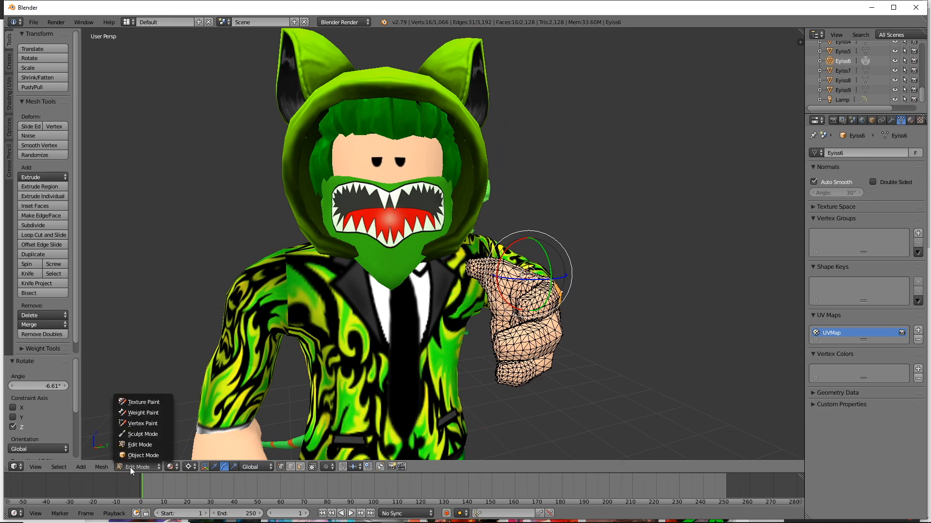
pyautogui.click(133, 456)
# Compare the hand's shading with Auto Smooth on and off, and leave Auto Smooth off.
pyautogui.moveTo(500, 368)
pyautogui.mouseDown(button='middle')
pyautogui.moveTo(556, 374)
pyautogui.moveTo(614, 411)
pyautogui.moveTo(589, 397)
pyautogui.mouseUp(button='middle')
pyautogui.scroll(3, 605, 390)
pyautogui.click(814, 182)
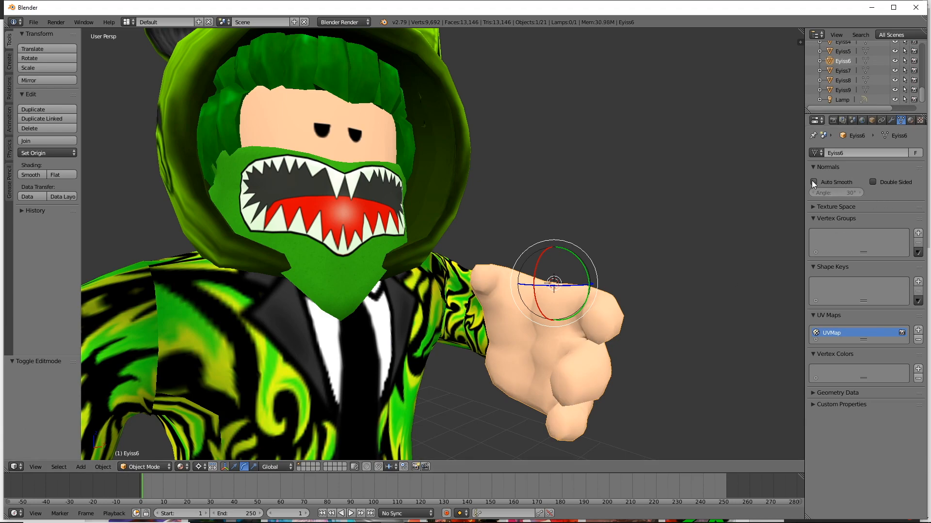
pyautogui.click(832, 120)
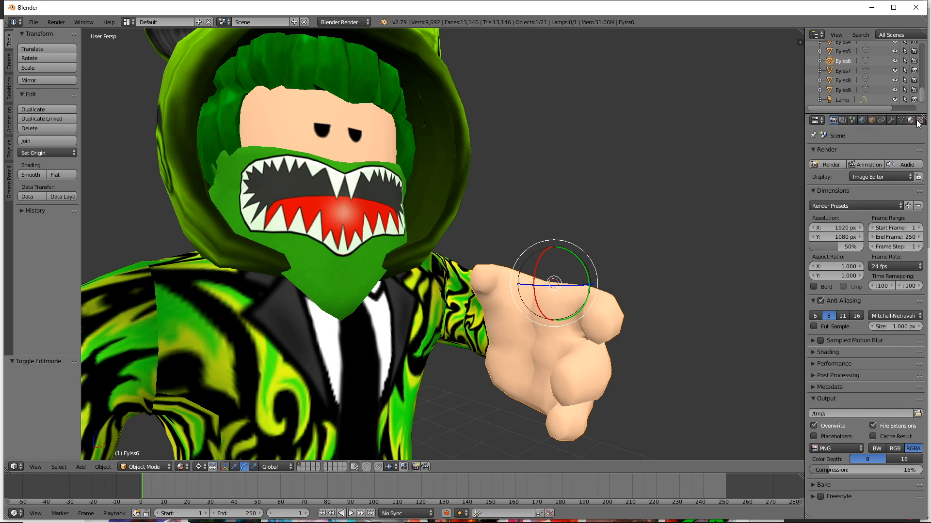
pyautogui.click(900, 119)
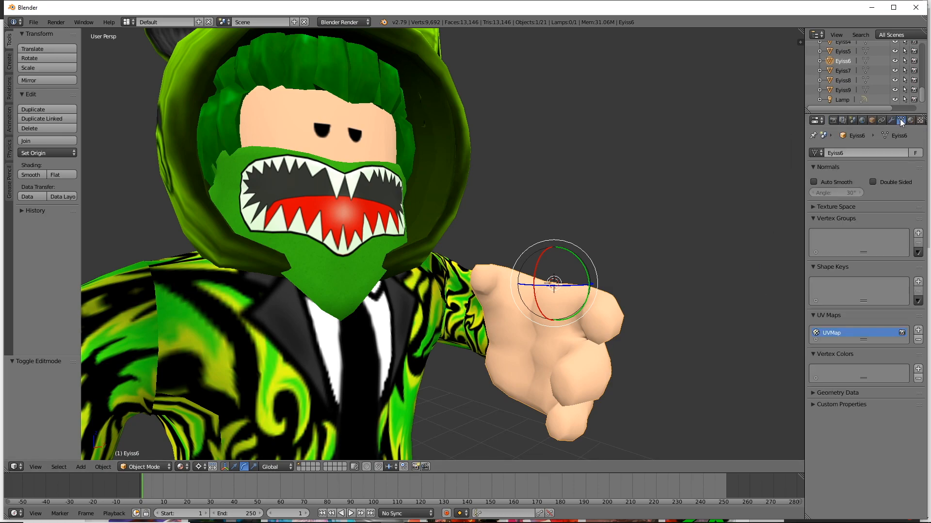
pyautogui.click(813, 182)
pyautogui.click(820, 180)
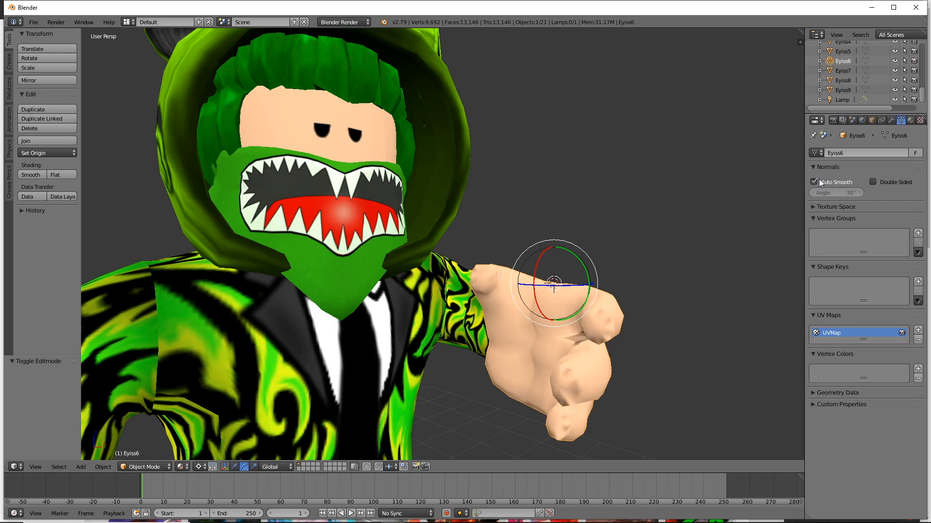
pyautogui.moveTo(584, 330); pyautogui.dragTo(567, 336, button='middle')
pyautogui.scroll(-5, 582, 334)
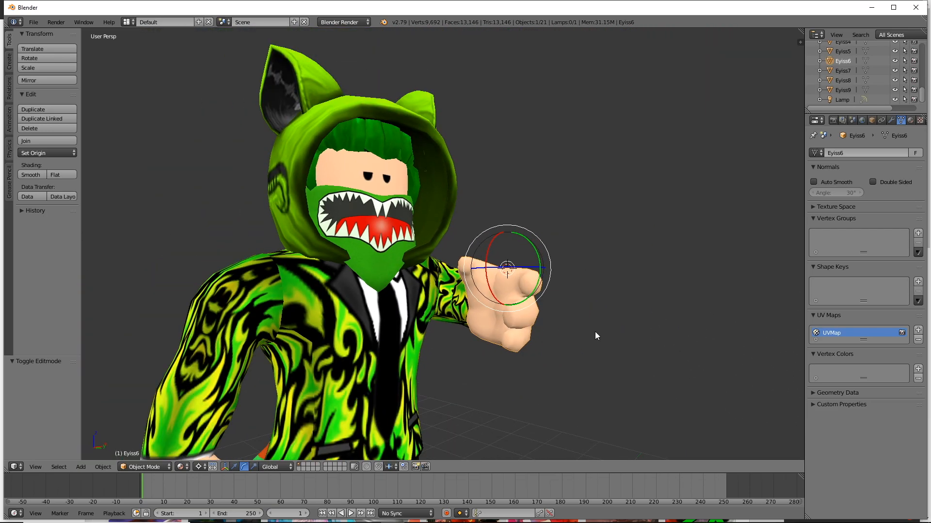
pyautogui.scroll(1, 552, 362)
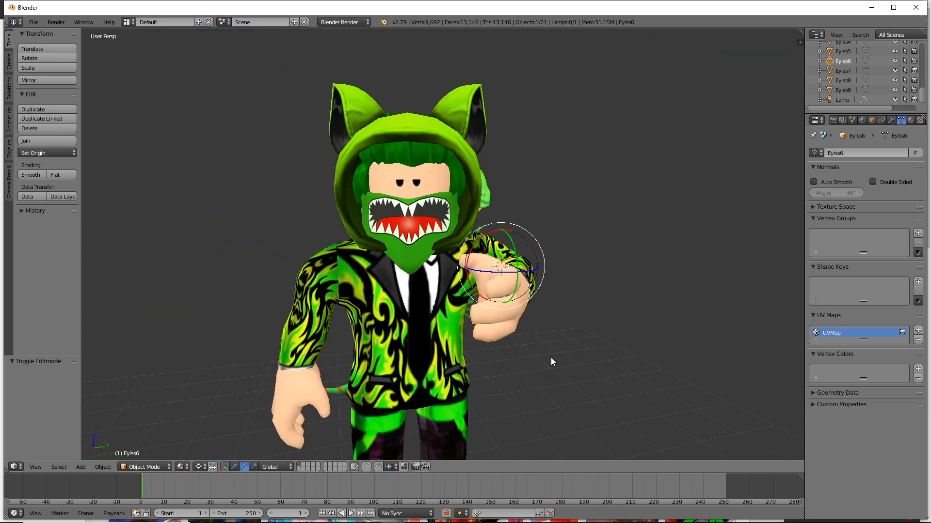
# Select the iguana on the avatar's shoulder and scale it uniformly by 4.656.
pyautogui.rightClick(482, 189)
pyautogui.rightClick(483, 200)
pyautogui.rightClick(485, 200)
pyautogui.click(253, 467)
pyautogui.moveTo(574, 189); pyautogui.dragTo(533, 202)
pyautogui.scroll(-2, 534, 201)
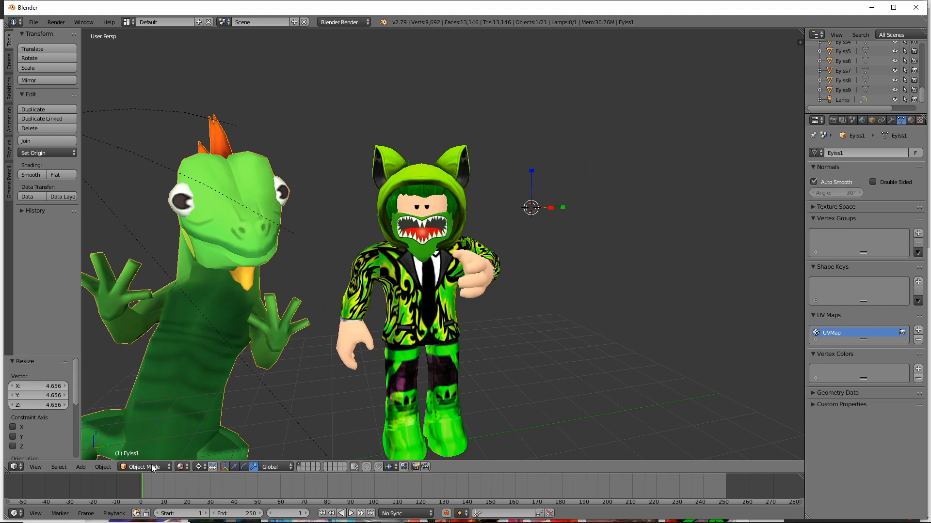
# Move the enlarged iguana 7.781 along the Y axis so that it stands behind the avatar.
pyautogui.click(243, 467)
pyautogui.click(234, 467)
pyautogui.click(338, 279)
pyautogui.moveTo(366, 276); pyautogui.dragTo(665, 246)
pyautogui.moveTo(521, 313); pyautogui.dragTo(519, 314, button='middle')
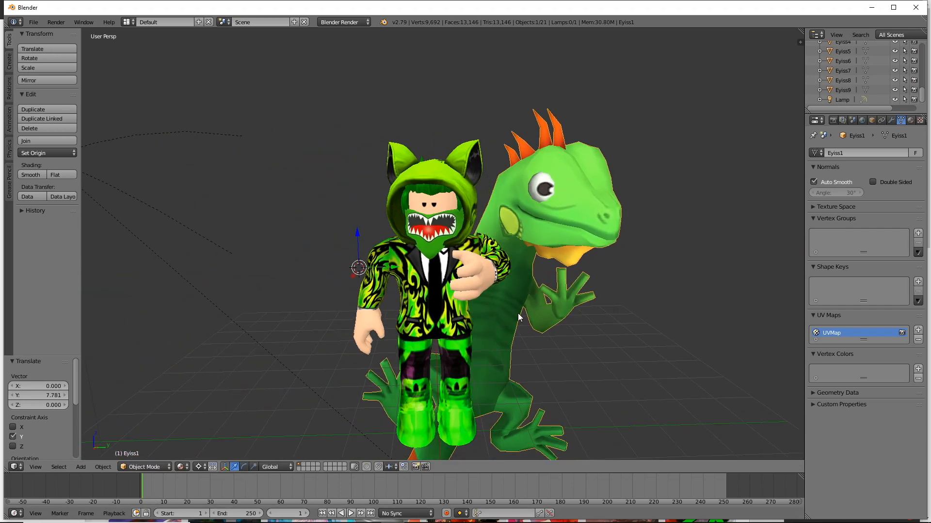
# Select the camera and set the horizontal render resolution to 10000 px.
pyautogui.scroll(-3, 362, 299)
pyautogui.moveTo(344, 299); pyautogui.dragTo(382, 307, button='middle')
pyautogui.scroll(2, 363, 304)
pyautogui.moveTo(387, 234); pyautogui.dragTo(336, 245, button='middle')
pyautogui.rightClick(251, 199)
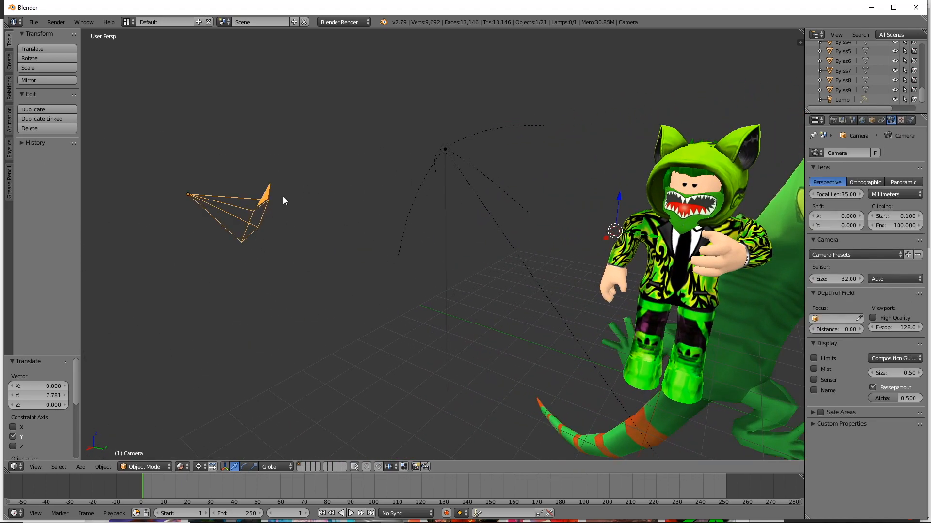
pyautogui.click(832, 122)
pyautogui.scroll(5, 861, 92)
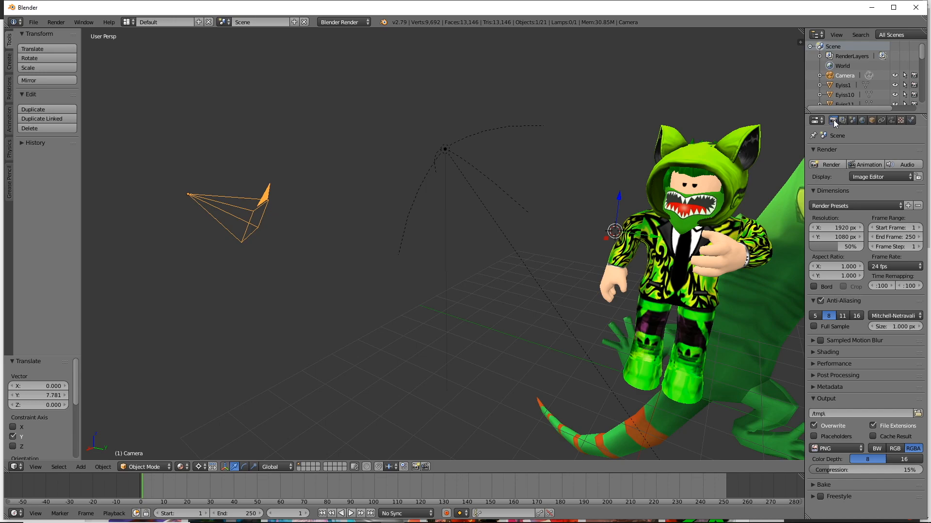
pyautogui.click(835, 230)
pyautogui.write('10000')
pyautogui.press('Return')
# Set the vertical render resolution to 10000 px.
pyautogui.write('1')
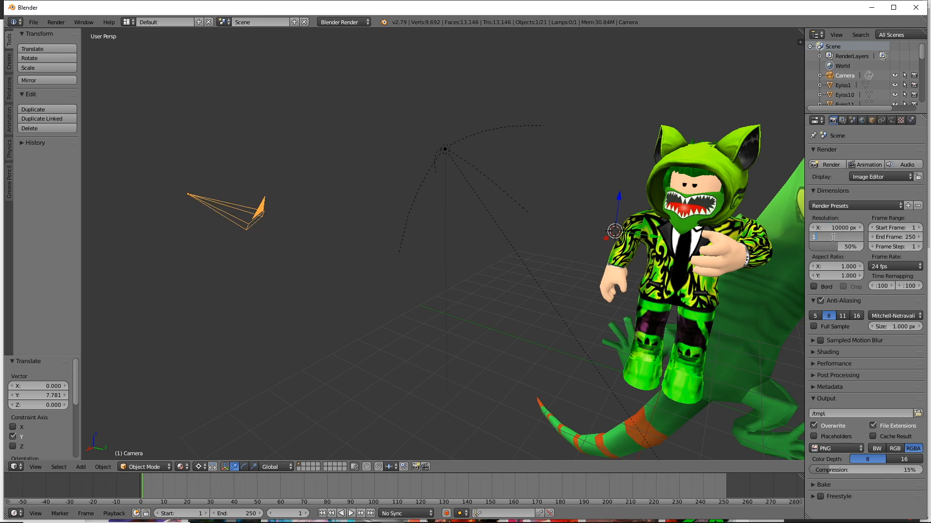
pyautogui.press('Return')
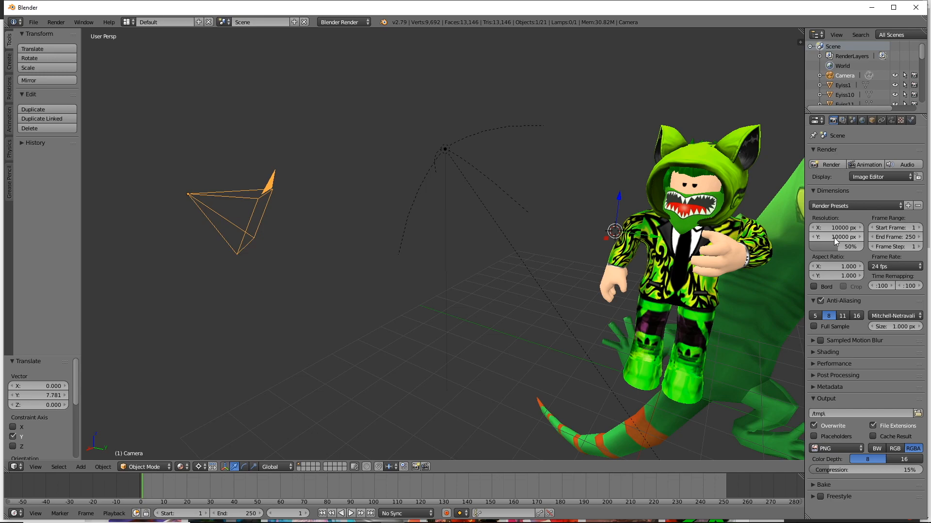
# Try a vertical render resolution of 5000 px, compare the camera frame's shape, and restore it to 10000 px.
pyautogui.click(845, 236)
pyautogui.write('5000')
pyautogui.press('Return')
pyautogui.moveTo(301, 222); pyautogui.dragTo(709, 202, button='middle')
pyautogui.click(836, 237)
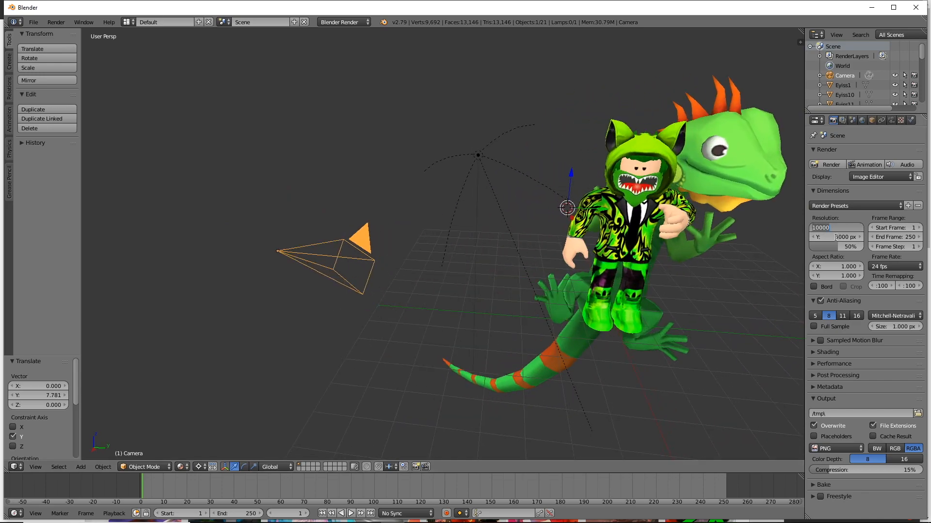
pyautogui.write('10000')
pyautogui.press('Return')
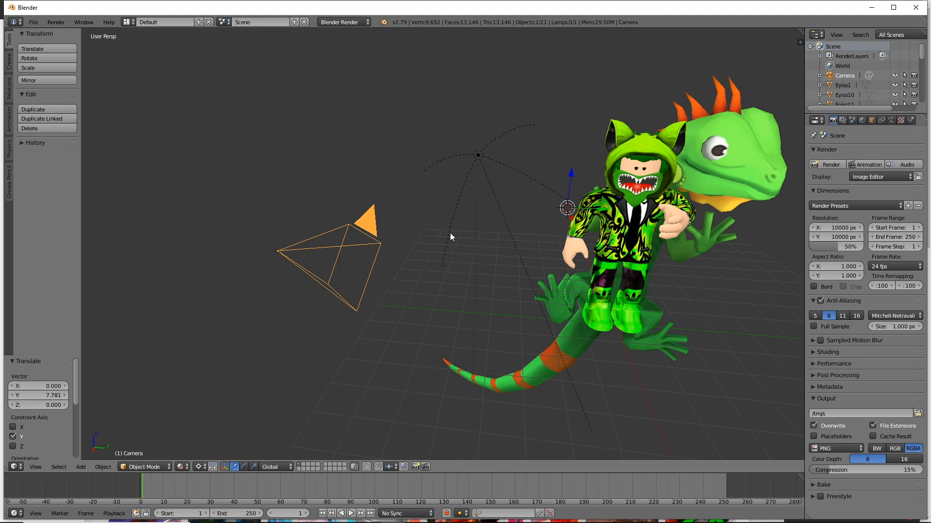
# Set the render shading's alpha mode to Transparent.
pyautogui.click(822, 353)
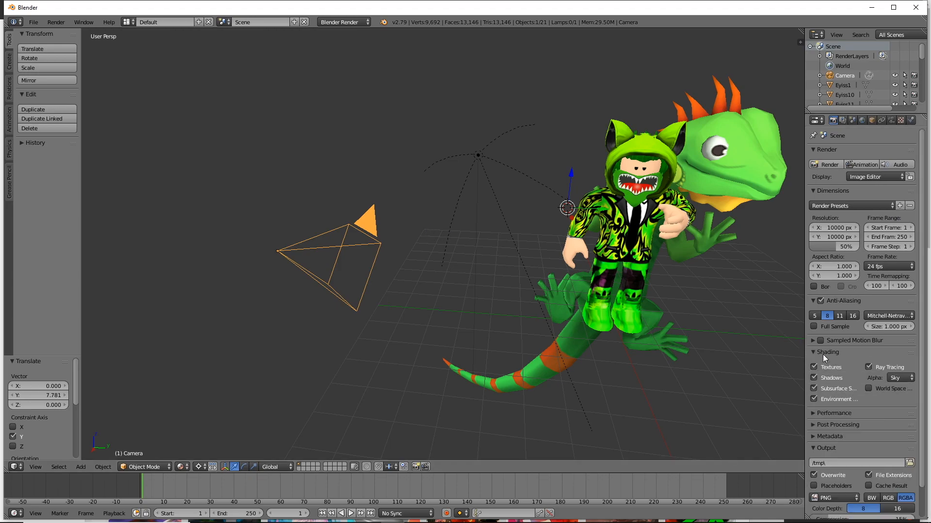
pyautogui.click(894, 379)
pyautogui.click(886, 369)
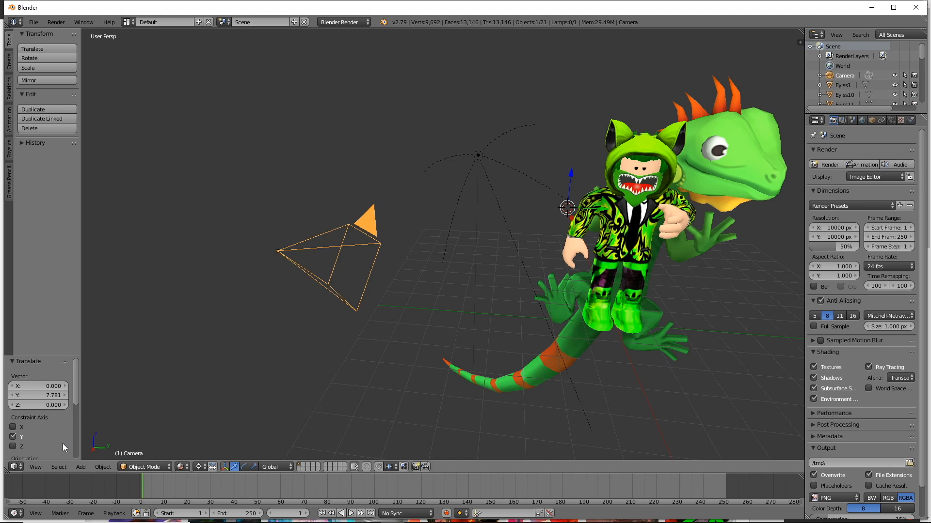
# View through the camera, place the 3D cursor on the avatar's legs and rotate the camera 39.4° about Z around it.
pyautogui.click(37, 467)
pyautogui.click(38, 432)
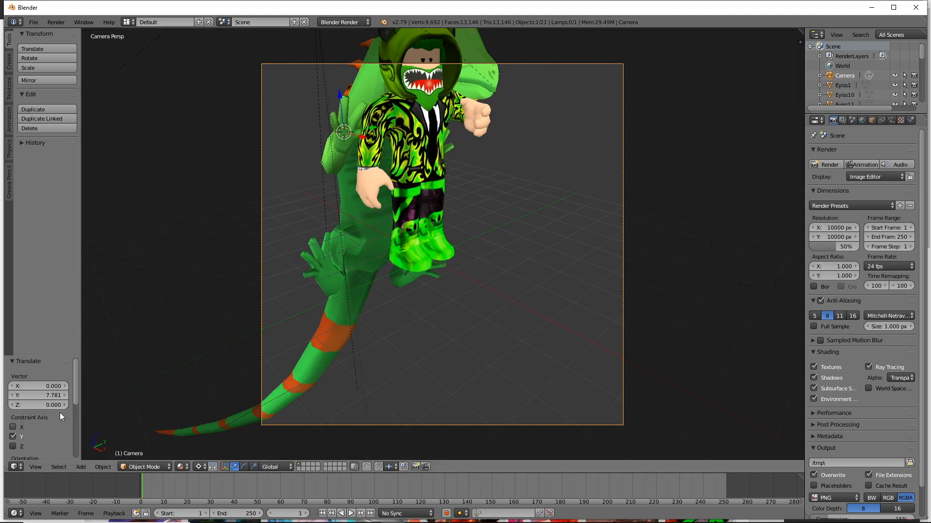
pyautogui.click(426, 164)
pyautogui.click(244, 467)
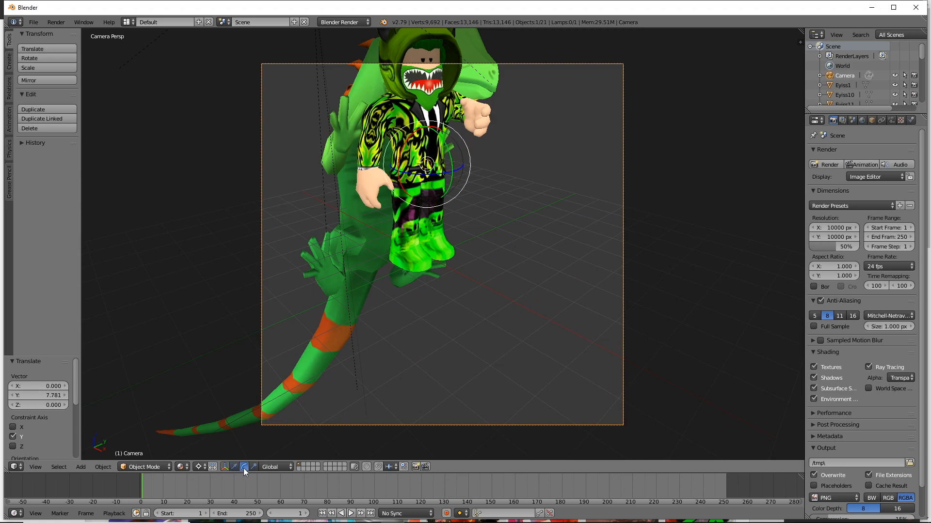
pyautogui.click(389, 308)
pyautogui.click(447, 197)
pyautogui.click(434, 205)
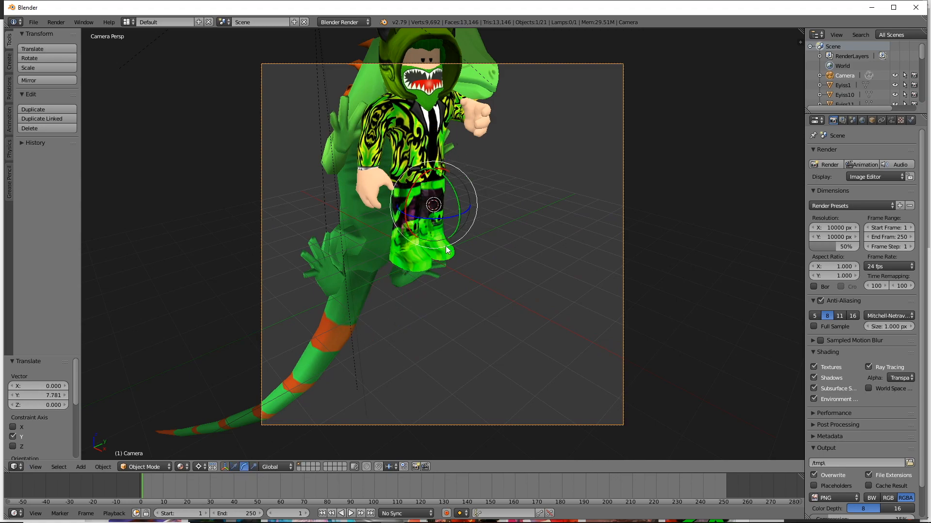
pyautogui.moveTo(419, 219); pyautogui.dragTo(365, 275)
# Undo the accidental selection of the iguana and rotate the camera another 12° about the Z axis.
pyautogui.rightClick(440, 249)
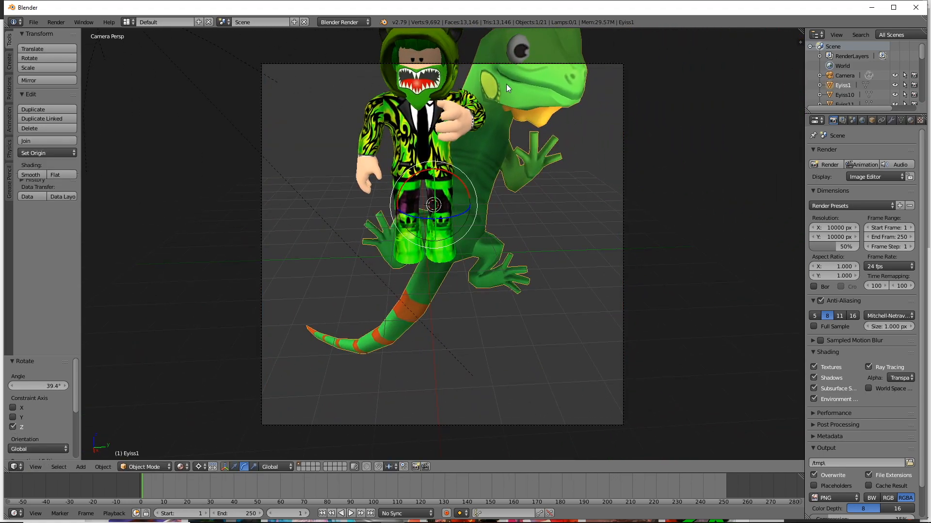
pyautogui.moveTo(440, 249); pyautogui.dragTo(481, 245)
pyautogui.hotkey('ctrl', 'z')
pyautogui.hotkey('ctrl', 'z')
pyautogui.moveTo(421, 219); pyautogui.dragTo(390, 221)
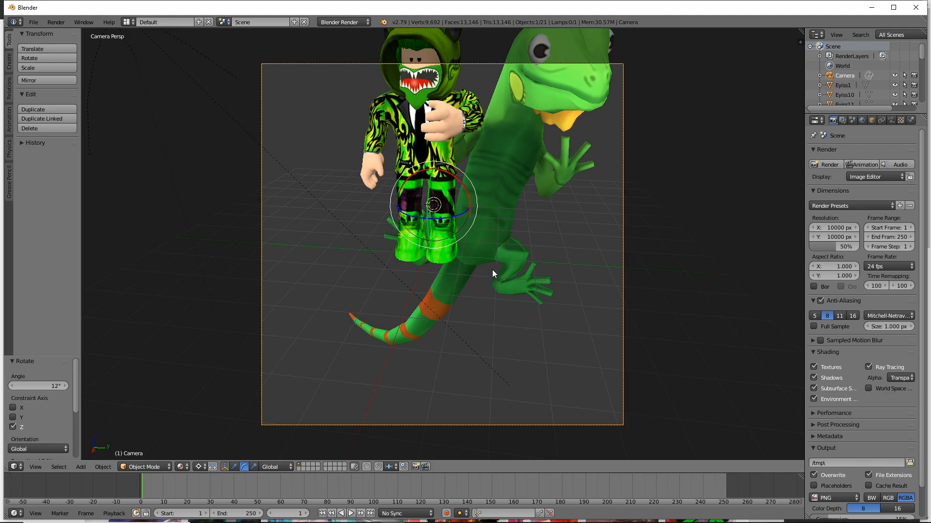
# Inspect the scene from another angle, return to the camera view and rotate the camera slightly about the Y axis.
pyautogui.keyDown('shift'); pyautogui.moveTo(566, 274); pyautogui.dragTo(569, 254, button='middle'); pyautogui.keyUp('shift')
pyautogui.moveTo(511, 262); pyautogui.dragTo(478, 266, button='middle')
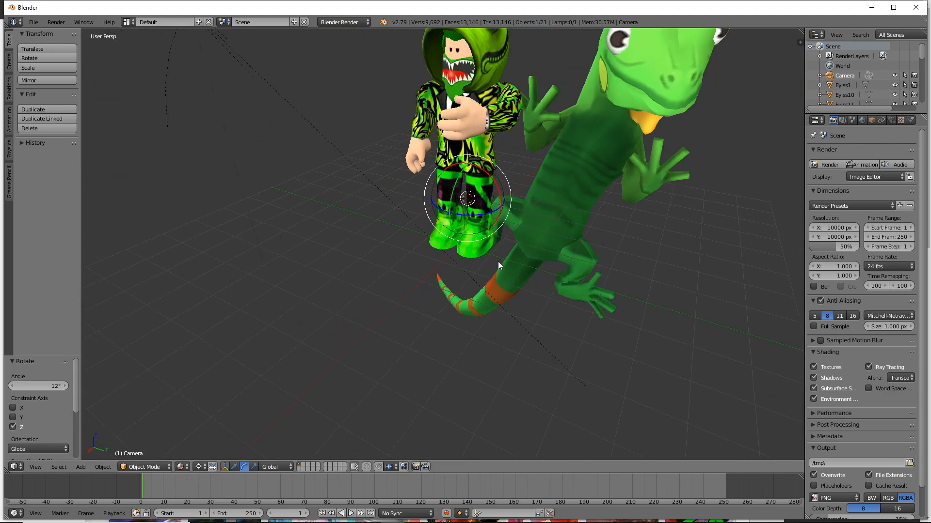
pyautogui.scroll(2, 478, 266)
pyautogui.press('KP_0')
pyautogui.press('r')
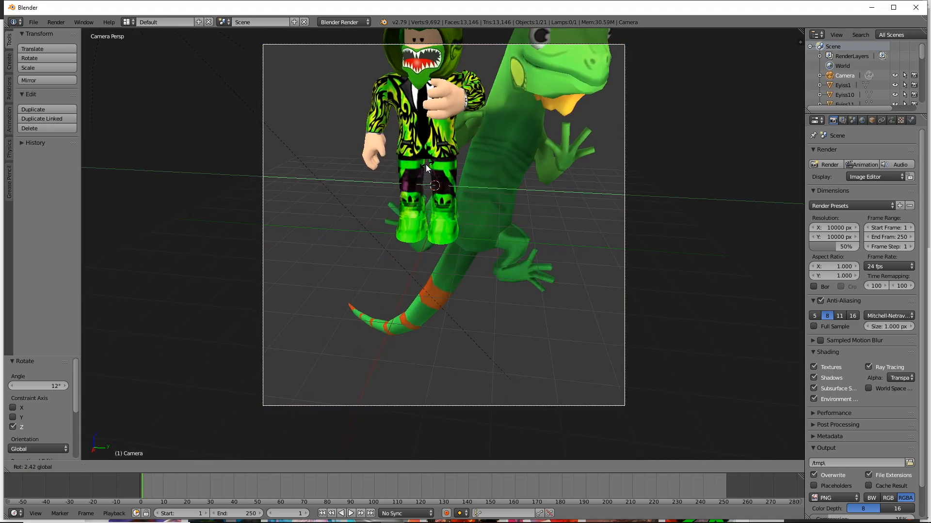
pyautogui.moveTo(424, 168); pyautogui.dragTo(423, 169)
# Move the camera closer to the avatar.
pyautogui.click(235, 467)
pyautogui.click(340, 349)
pyautogui.moveTo(338, 332); pyautogui.dragTo(385, 272)
pyautogui.click(374, 252)
pyautogui.moveTo(334, 340); pyautogui.dragTo(297, 431)
# Fine-tune the camera's rotation and raise it 0.462 along Z to frame the avatar's upper body and the iguana's head.
pyautogui.click(246, 466)
pyautogui.moveTo(457, 231)
pyautogui.mouseDown()
pyautogui.moveTo(433, 244)
pyautogui.moveTo(449, 235)
pyautogui.mouseUp()
pyautogui.moveTo(444, 197); pyautogui.dragTo(449, 202)
pyautogui.click(236, 467)
pyautogui.moveTo(375, 310); pyautogui.dragTo(341, 260)
pyautogui.click(492, 216)
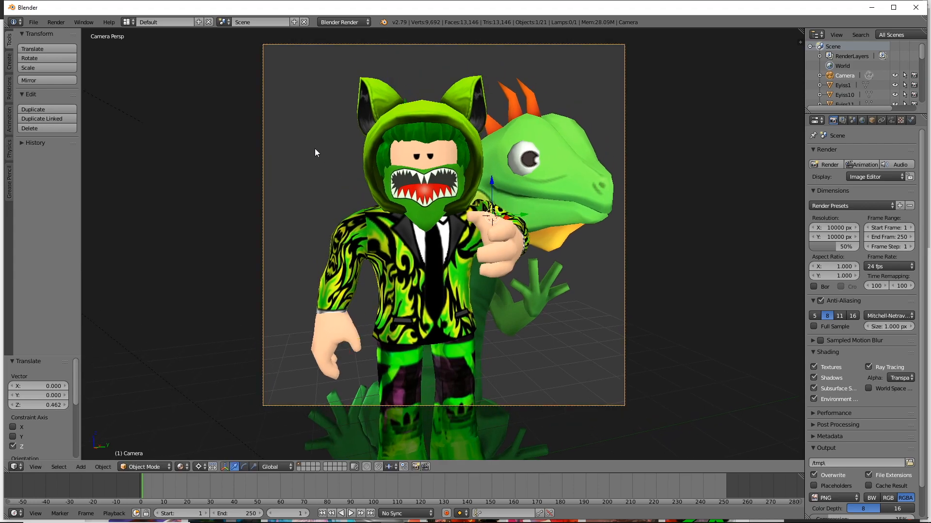
# Render the camera view as an image and fit the whole render in view.
pyautogui.click(55, 22)
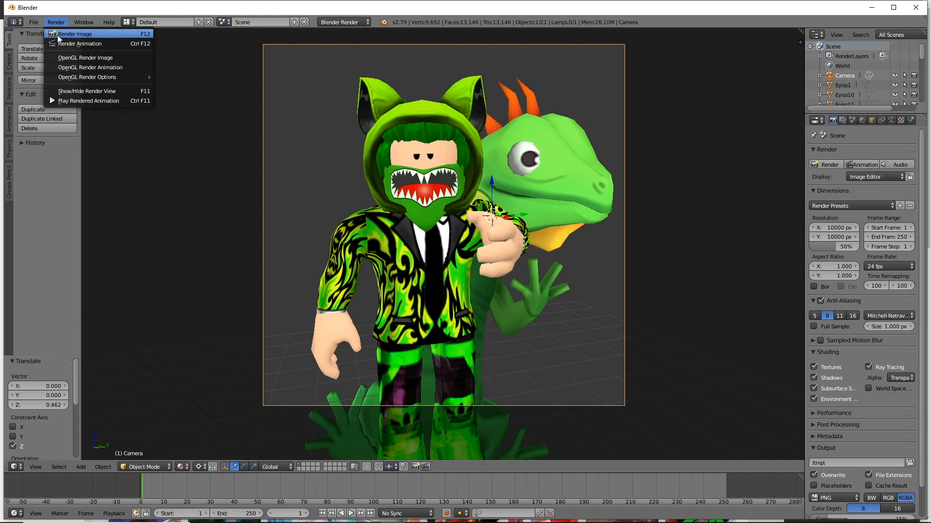
pyautogui.click(59, 35)
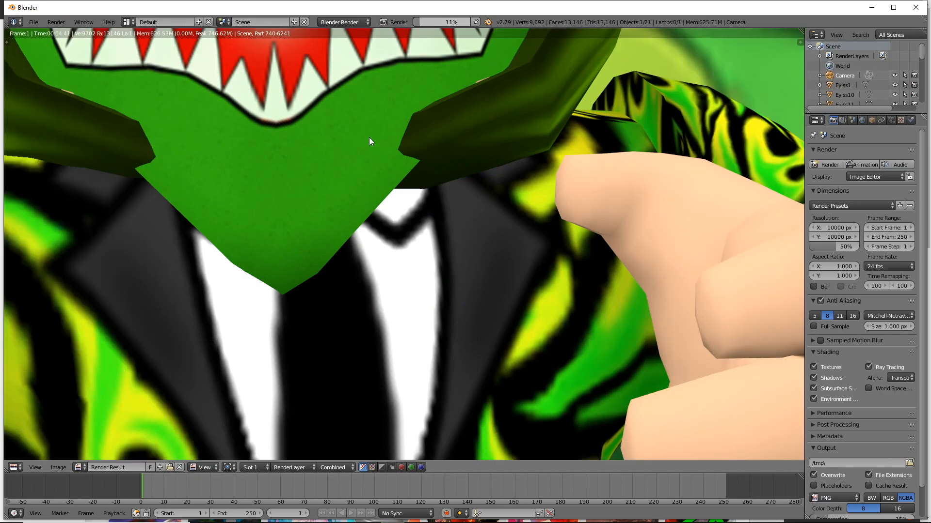
pyautogui.scroll(-8, 375, 206)
pyautogui.scroll(-1, 441, 255)
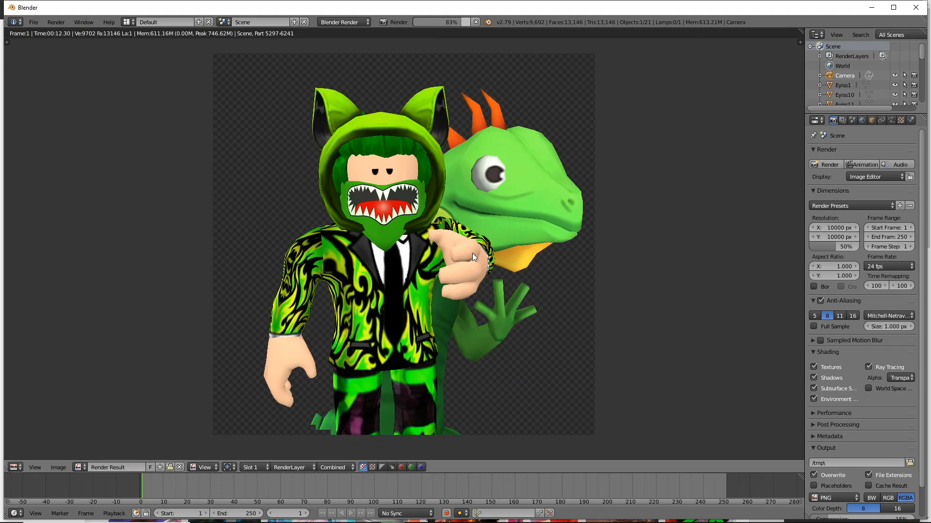
# Save the render as a PNG named jivyjivvivivvi in the Tutorial folder.
pyautogui.click(58, 468)
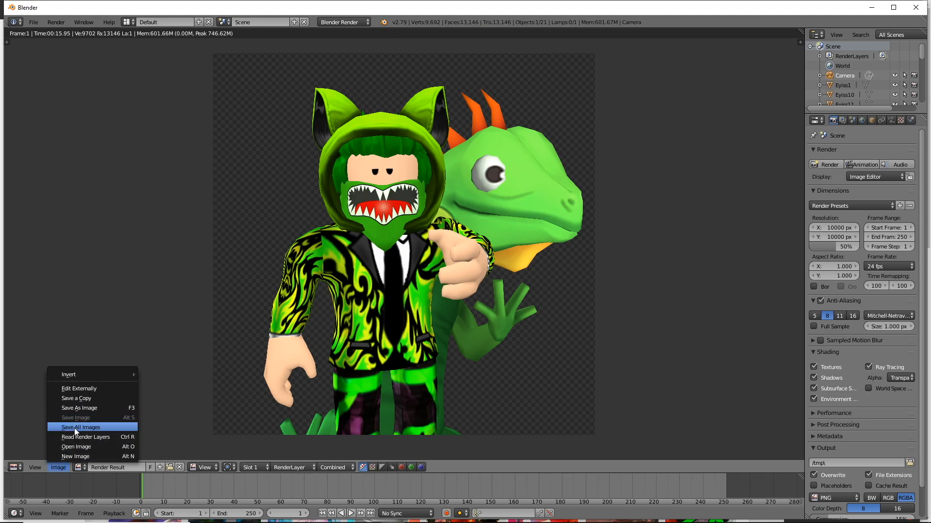
pyautogui.click(74, 408)
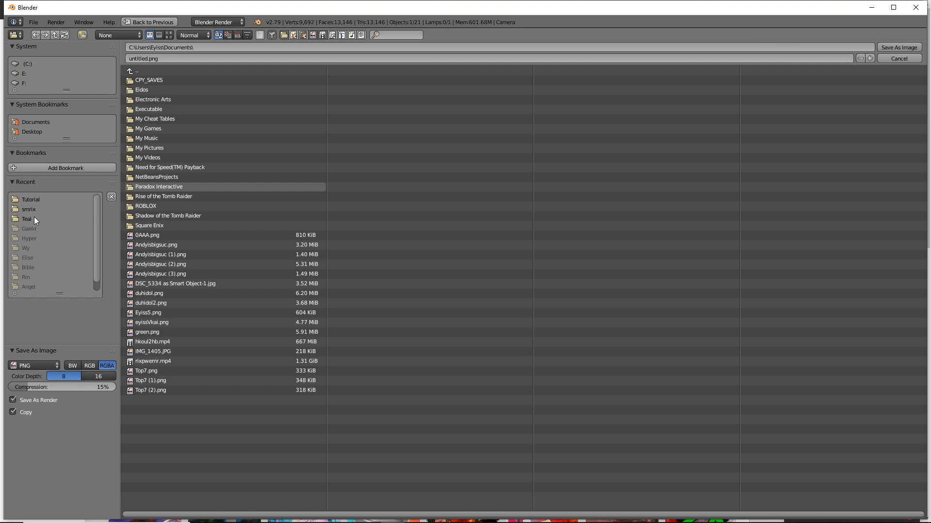
pyautogui.click(47, 199)
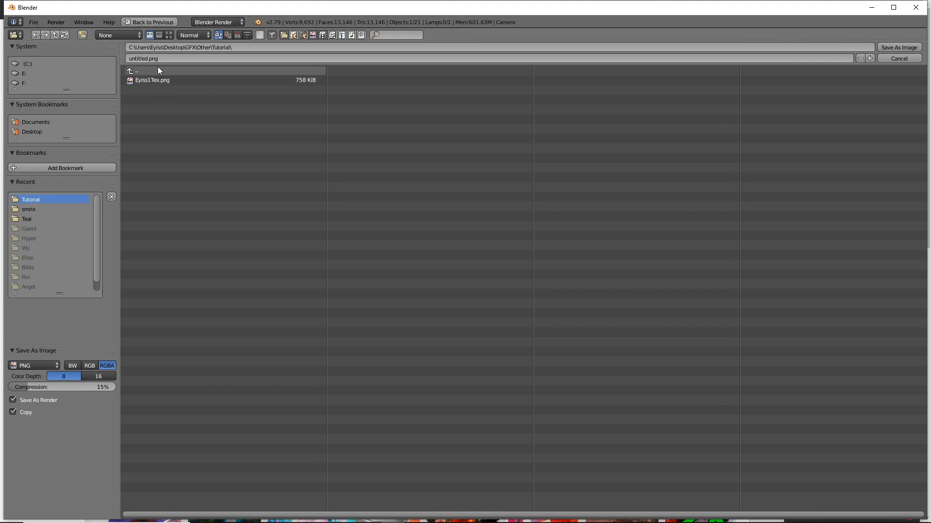
pyautogui.click(147, 59)
pyautogui.click(150, 58)
pyautogui.write('jivyjivvivivvi')
pyautogui.click(888, 47)
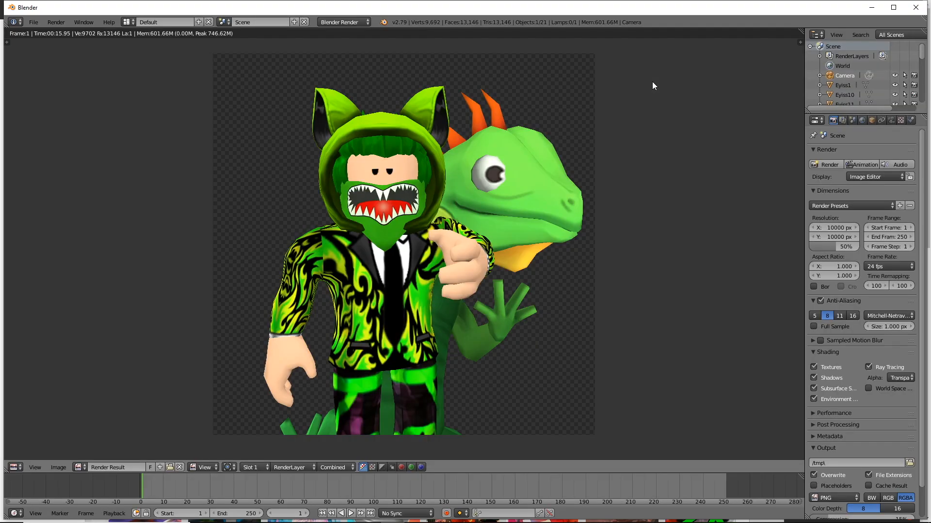
# Save the Blender project as user.blend in the Tutorial folder.
pyautogui.click(29, 23)
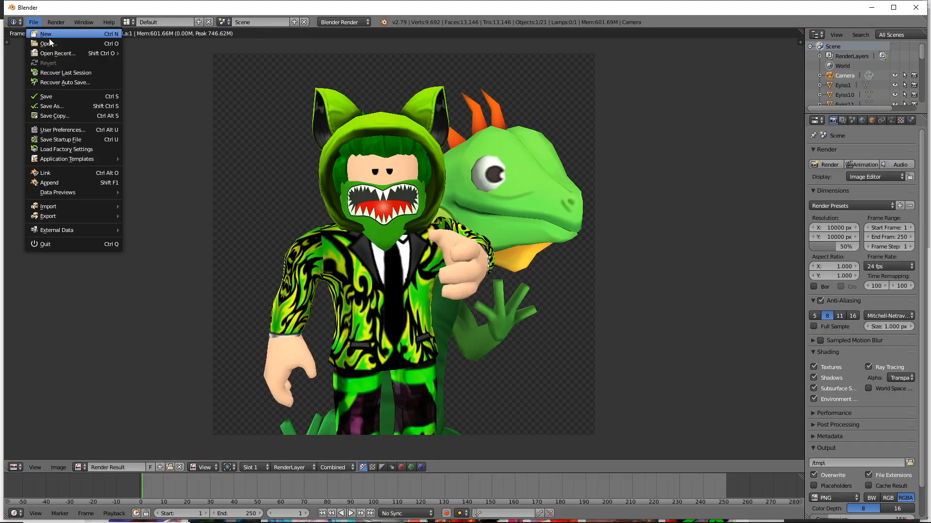
pyautogui.click(53, 96)
pyautogui.click(31, 199)
pyautogui.click(143, 59)
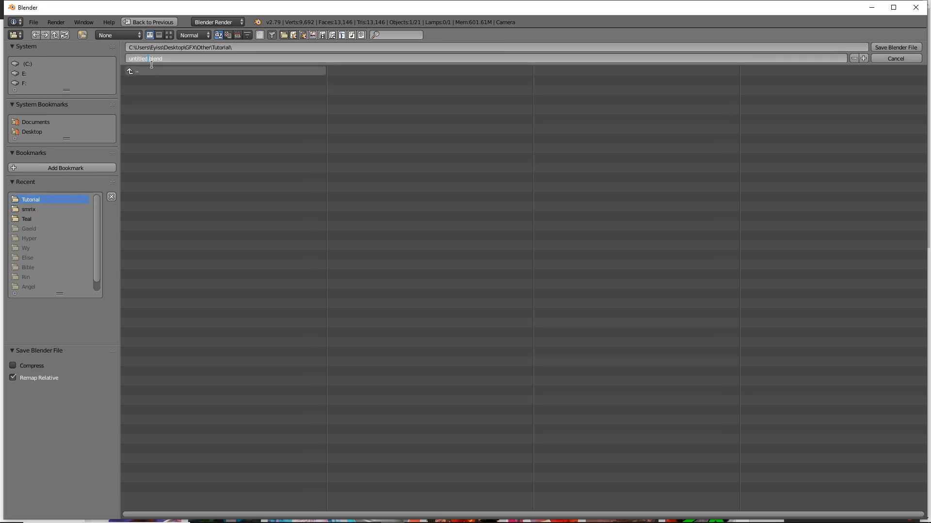
pyautogui.press('BackSpace')
pyautogui.press('BackSpace')
pyautogui.press('BackSpace')
pyautogui.press('BackSpace')
pyautogui.press('BackSpace')
pyautogui.press('BackSpace')
pyautogui.press('BackSpace')
pyautogui.write('yser')
pyautogui.click(891, 47)
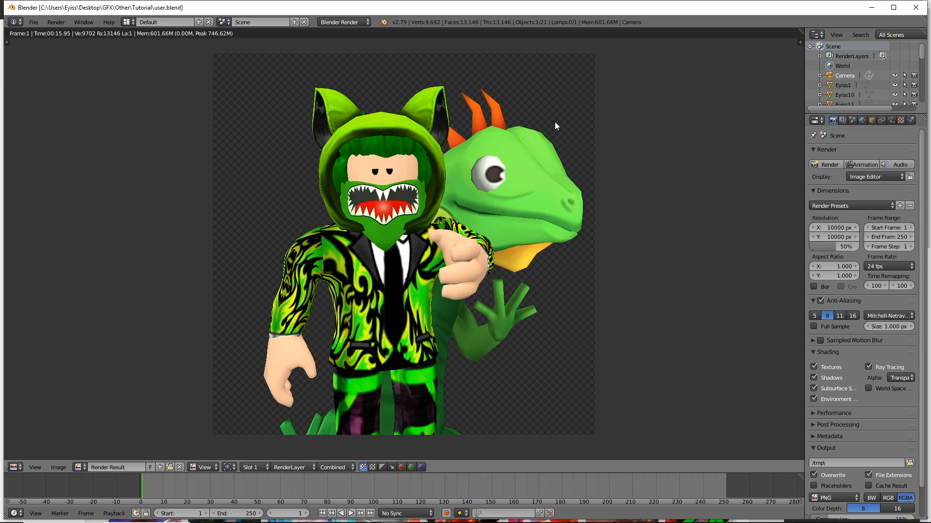
# Close Blender, start it again and dismiss the splash screen.
pyautogui.moveTo(521, 1); pyautogui.dragTo(518, 24)
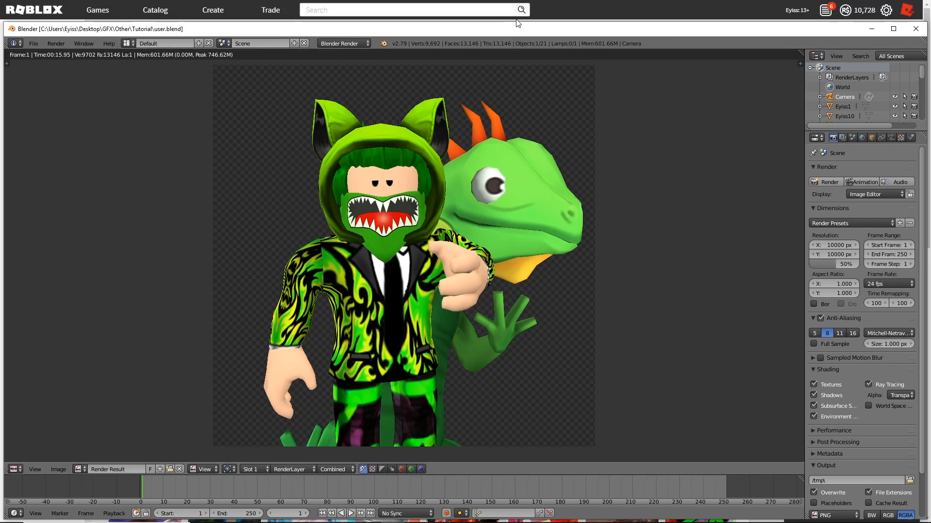
pyautogui.doubleClick(518, 23)
pyautogui.click(916, 7)
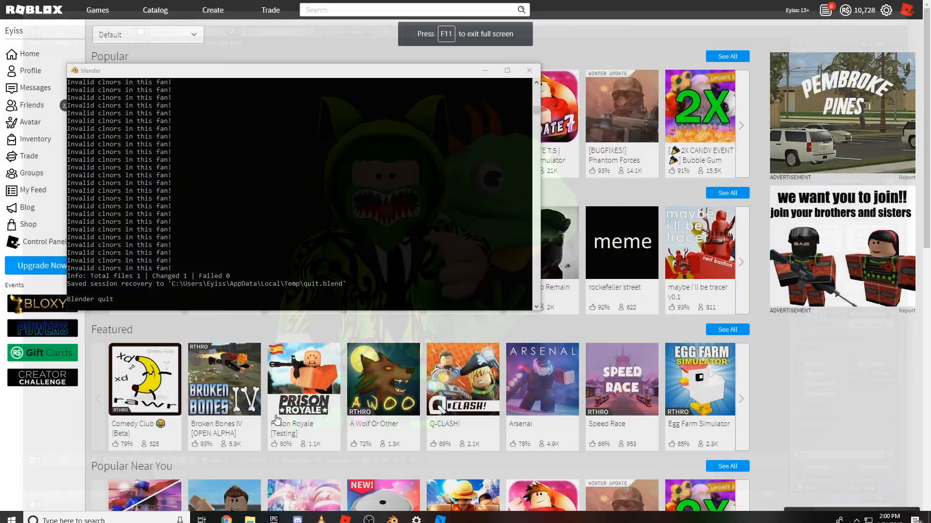
pyautogui.click(395, 516)
pyautogui.click(400, 107)
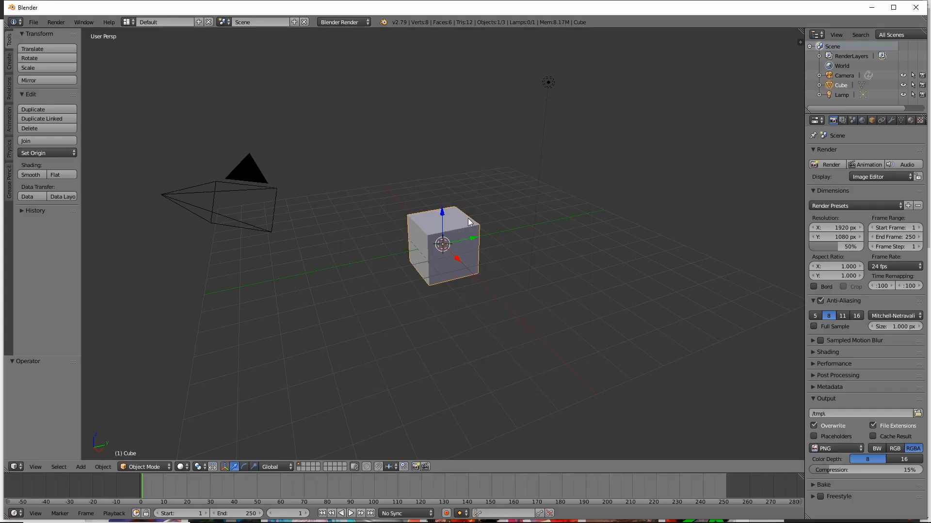
# Delete the default cube.
pyautogui.press('x')
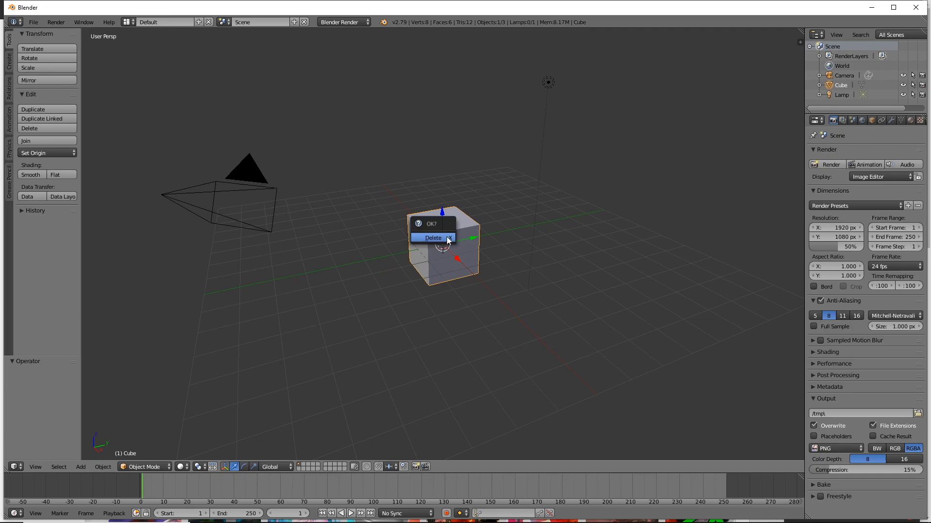
pyautogui.click(448, 241)
# Open user.blend from the Tutorial folder and switch the image editor area back to the 3D view.
pyautogui.click(33, 22)
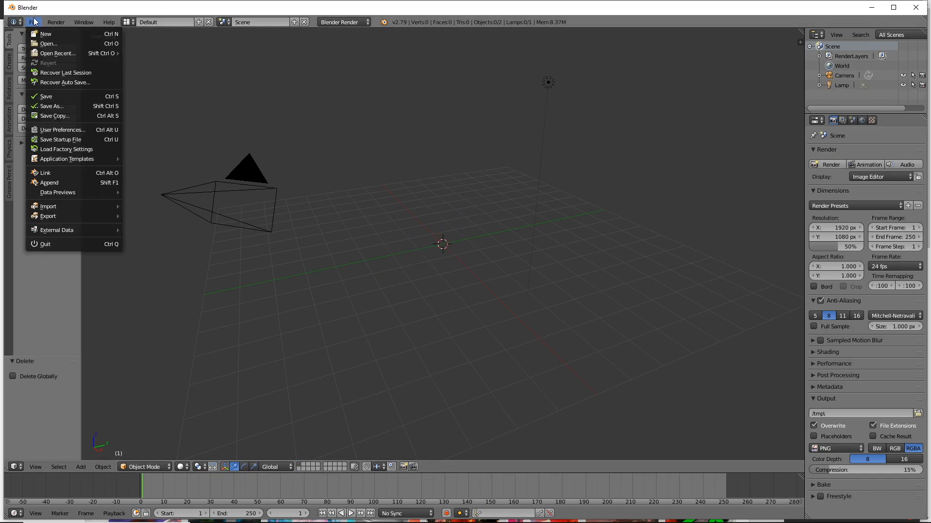
pyautogui.moveTo(56, 22)
pyautogui.click(32, 43)
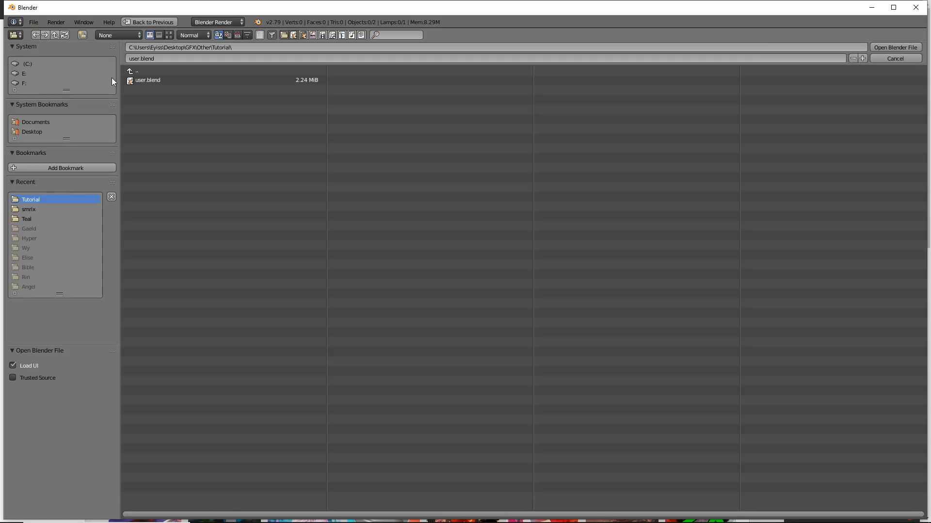
pyautogui.doubleClick(156, 80)
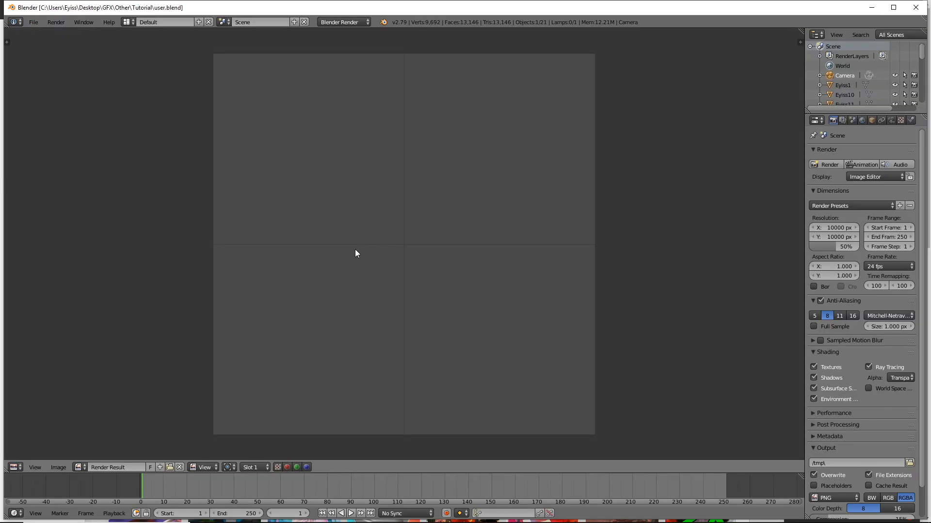
pyautogui.click(14, 468)
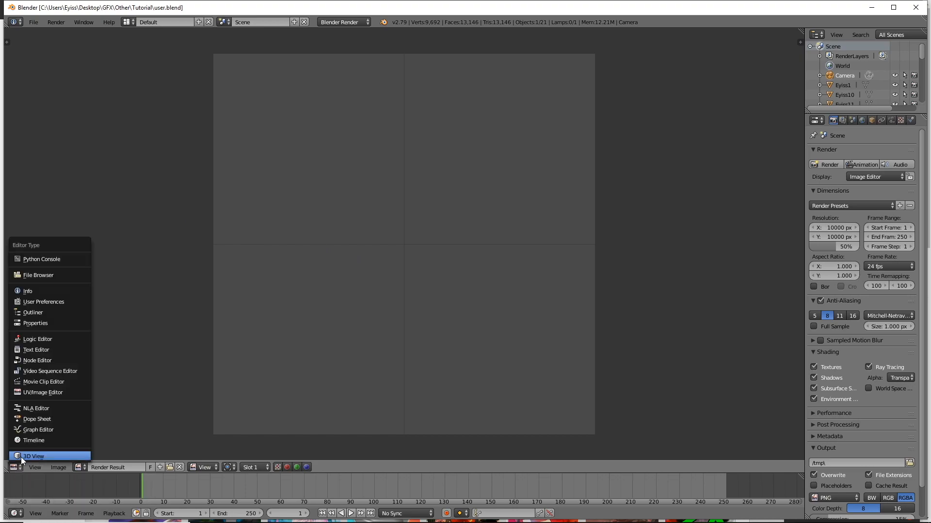
pyautogui.click(21, 457)
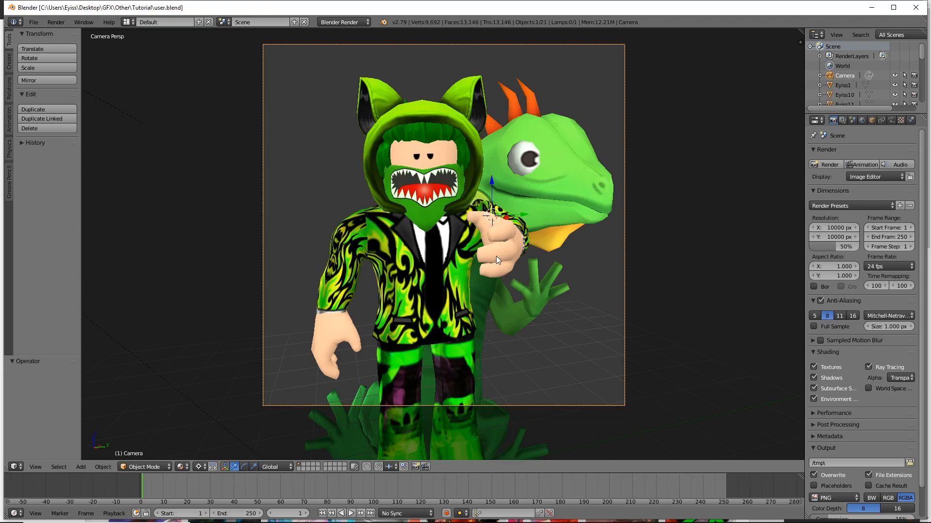
# Select the iguana and move it 0.217 along the Y axis.
pyautogui.moveTo(495, 256); pyautogui.dragTo(499, 286, button='middle')
pyautogui.moveTo(540, 96); pyautogui.dragTo(542, 91, button='right')
pyautogui.press('y')
pyautogui.click(553, 86)
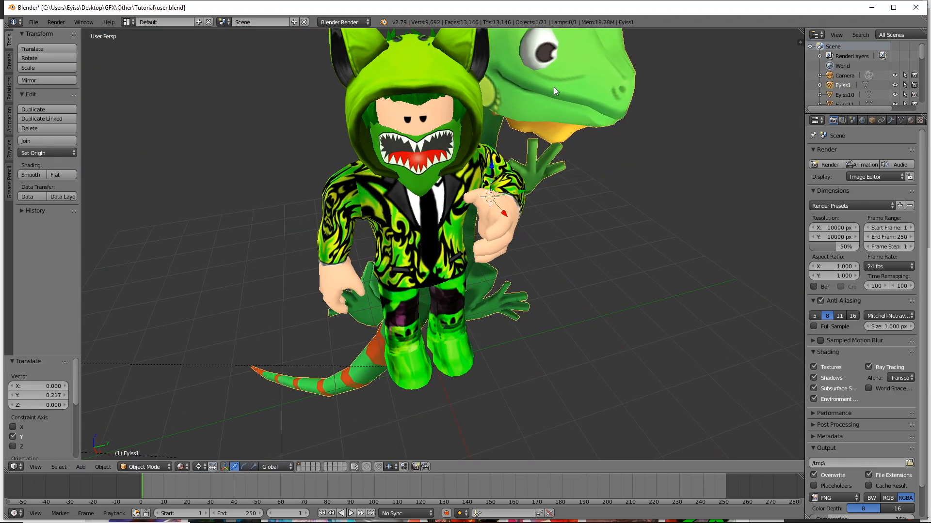
# Check the adjusted iguana from other angles and render the scene image again.
pyautogui.moveTo(555, 202); pyautogui.dragTo(542, 280, button='middle')
pyautogui.moveTo(547, 231); pyautogui.dragTo(679, 288)
pyautogui.moveTo(533, 392); pyautogui.dragTo(569, 394, button='middle')
pyautogui.click(51, 22)
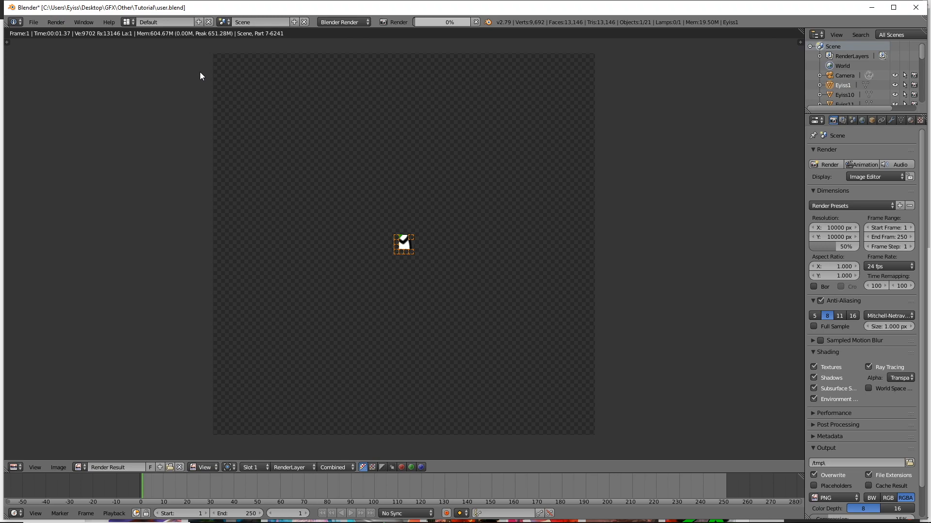
# Cancel the running Blender render and close the preview of the rendered PNG.
pyautogui.click(476, 23)
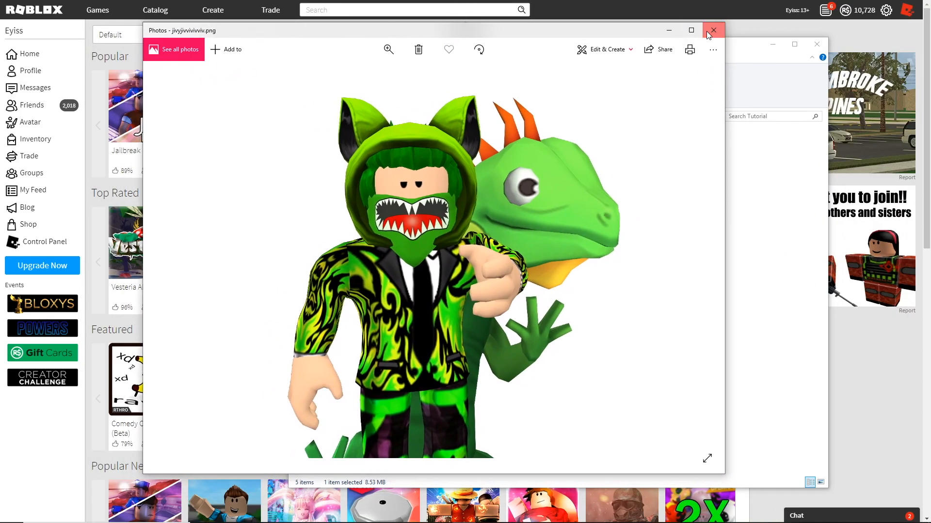
pyautogui.click(713, 30)
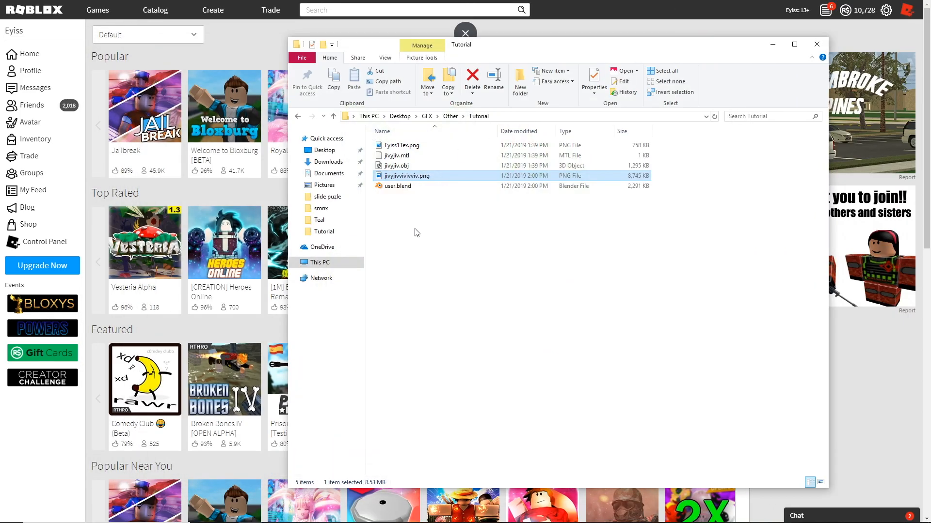
pyautogui.click(469, 219)
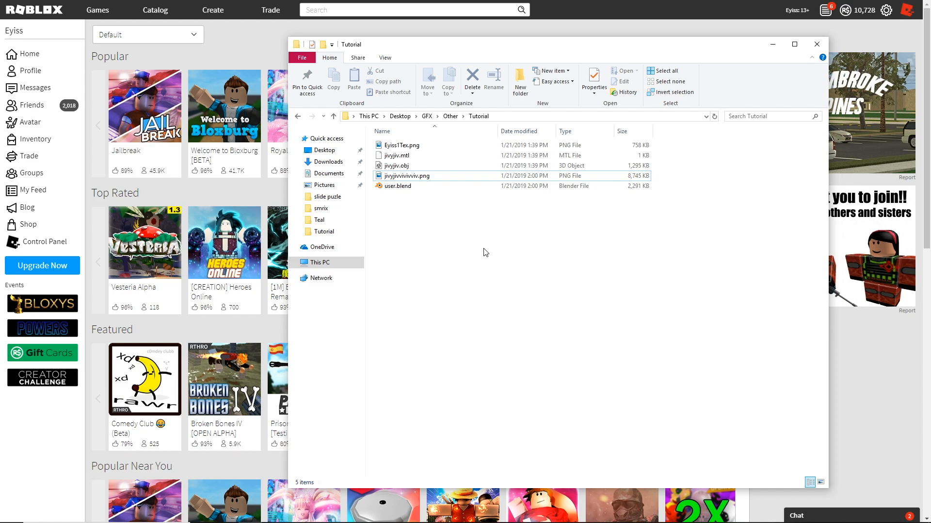
# Switch to the browser, search for "drive" in a new tab and open Google Drive.
pyautogui.click(280, 69)
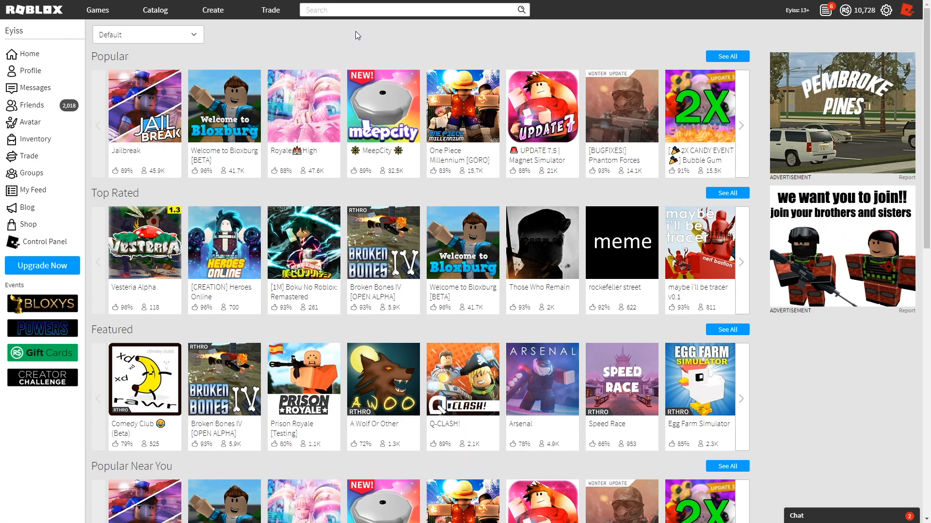
pyautogui.hotkey('ctrl', 't')
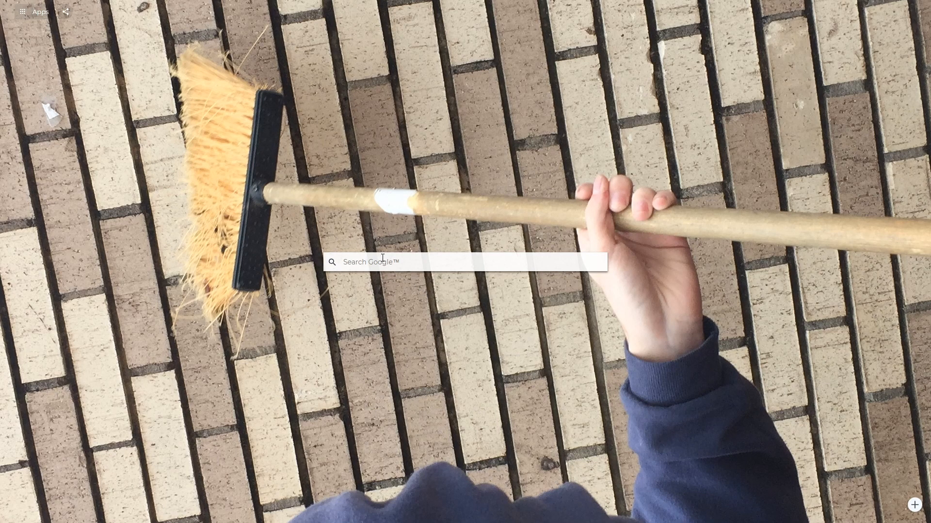
pyautogui.write('drive')
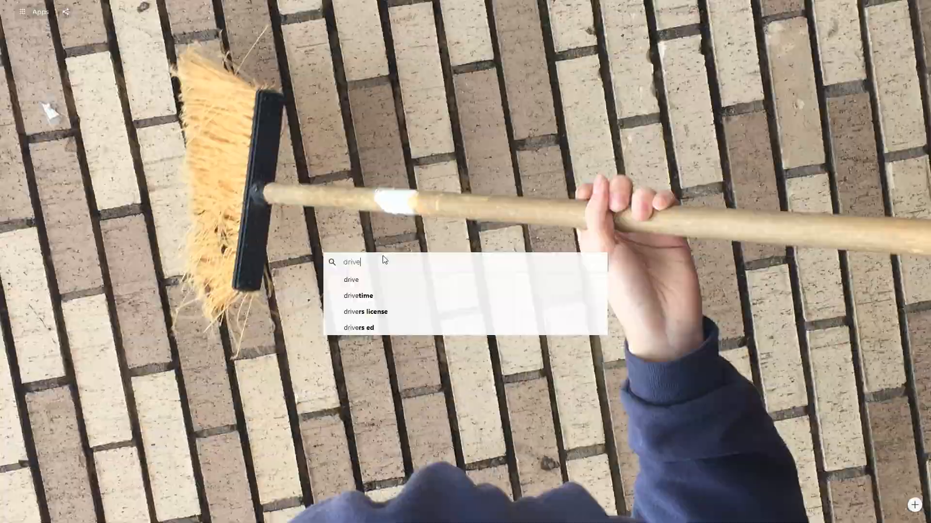
pyautogui.press('Return')
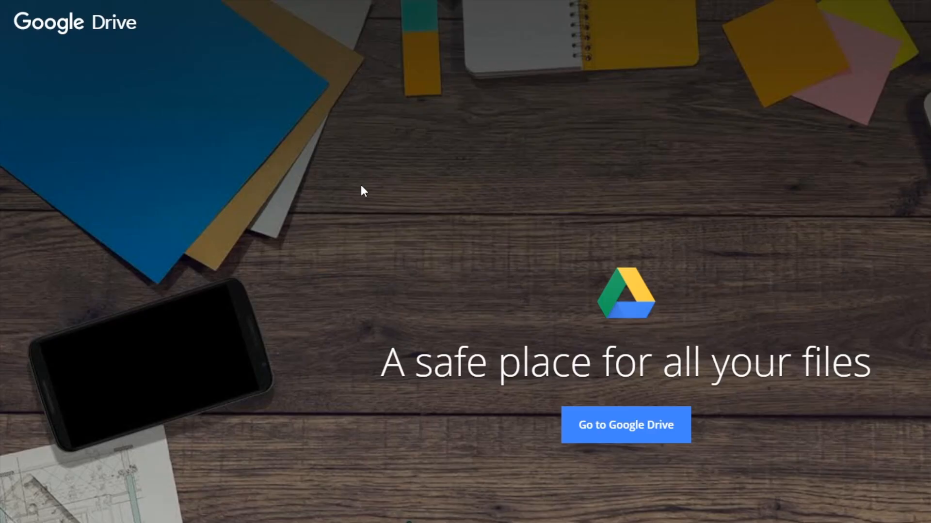
pyautogui.click(571, 431)
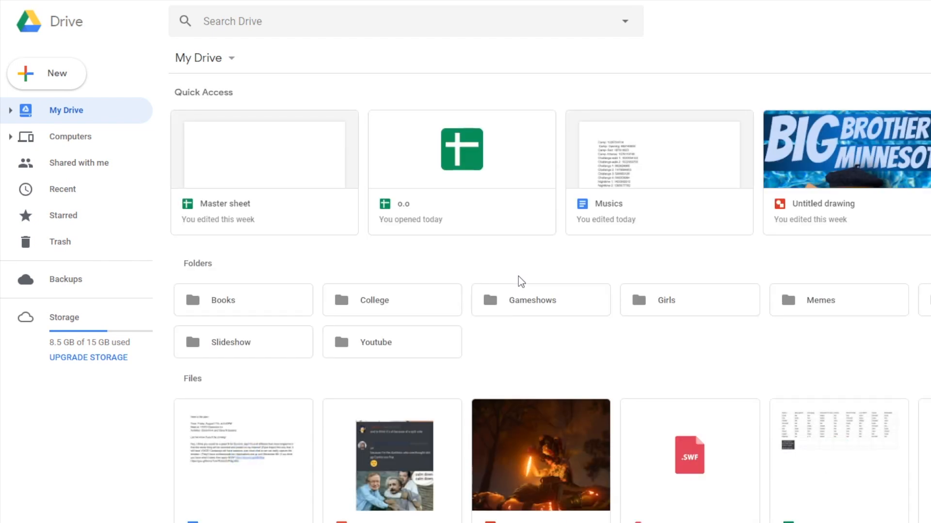
# Create a new Google Drawings file from My Drive.
pyautogui.click(46, 73)
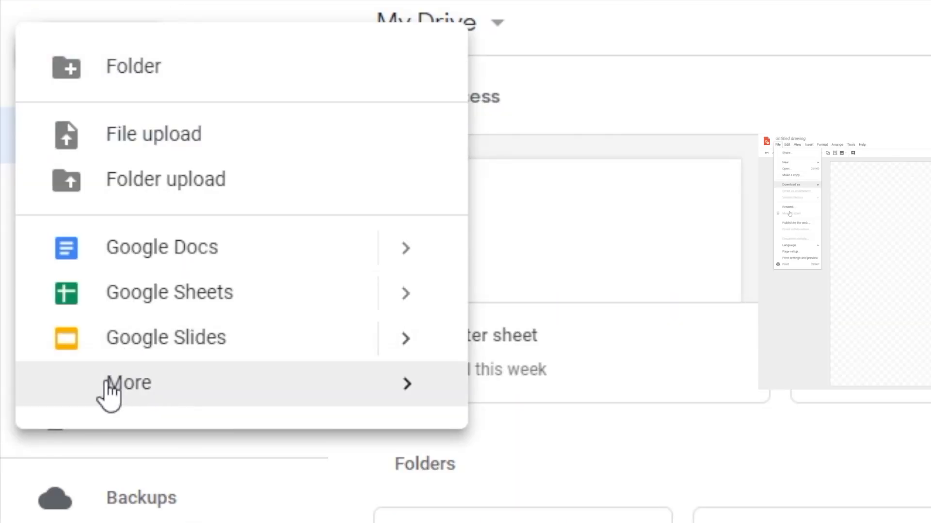
pyautogui.click(470, 65)
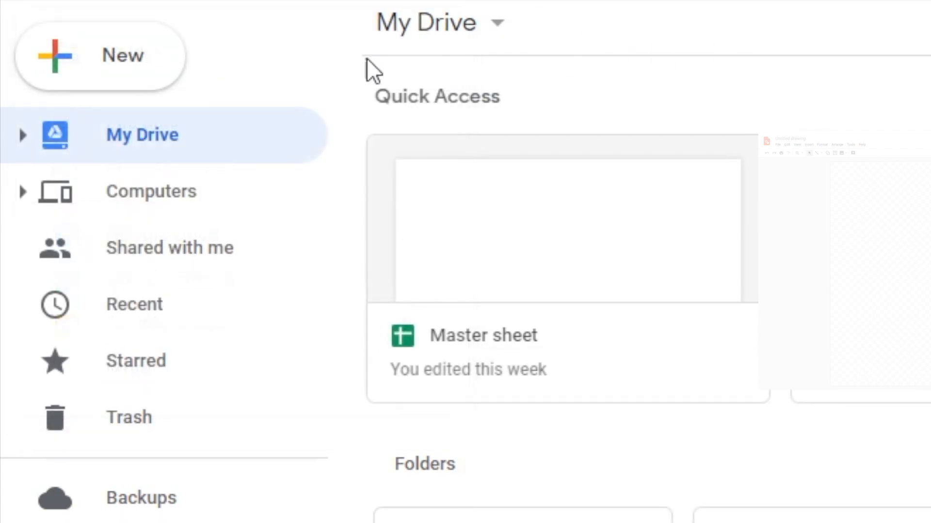
pyautogui.click(69, 62)
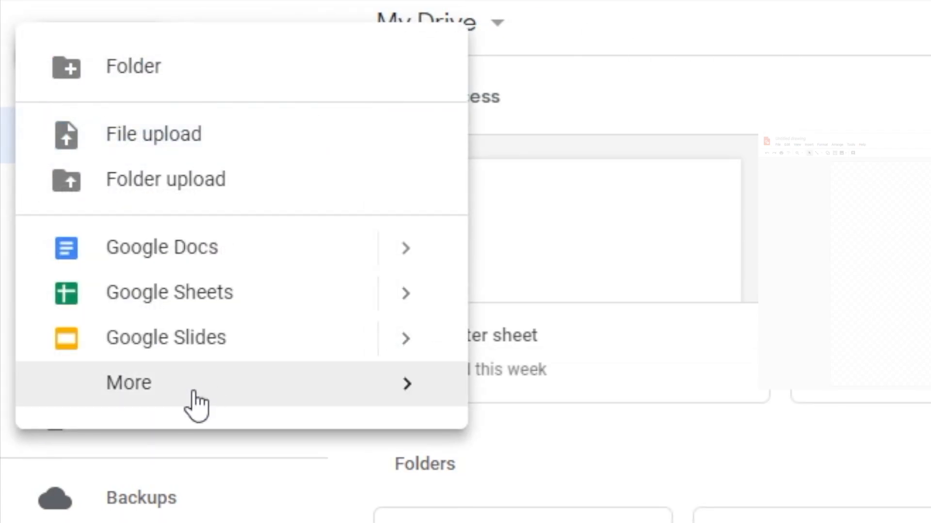
pyautogui.moveTo(195, 393)
pyautogui.click(638, 449)
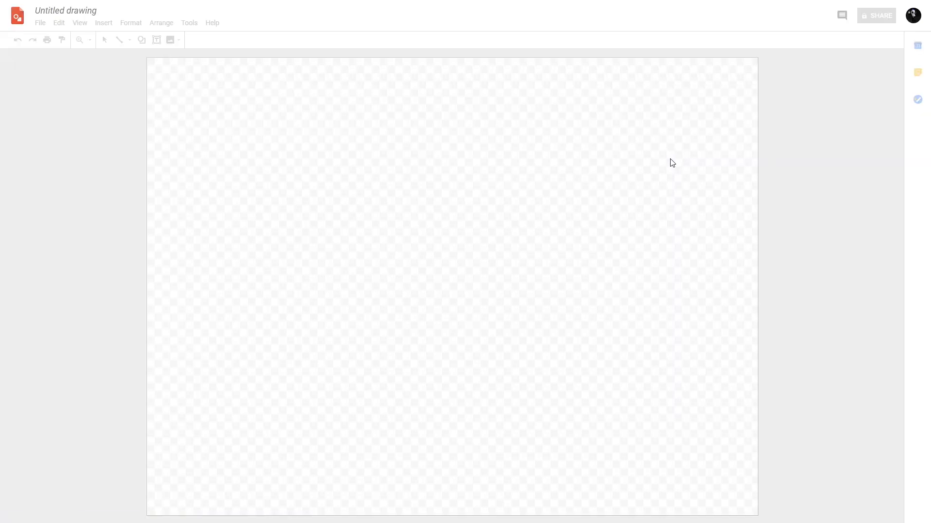
# Open the drawing's page setup and choose a custom size measured in pixels.
pyautogui.click(40, 23)
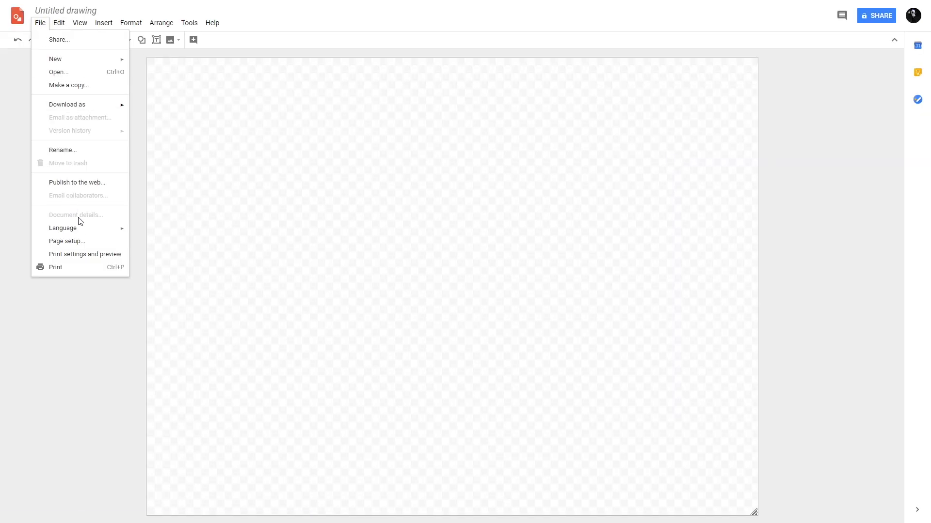
pyautogui.click(65, 242)
pyautogui.click(439, 260)
pyautogui.click(442, 301)
pyautogui.click(500, 281)
pyautogui.click(502, 319)
# Make the page square by entering a new width, copying it to the height and applying the setup.
pyautogui.doubleClick(445, 281)
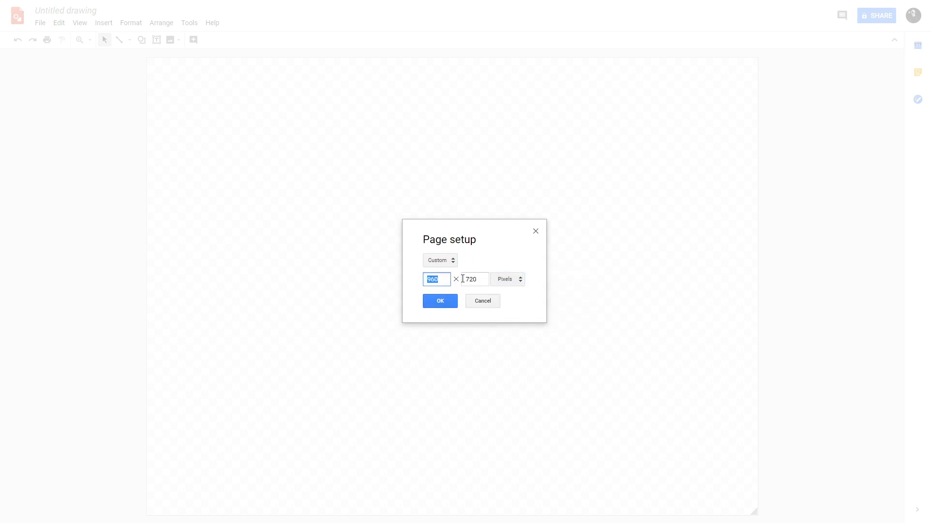
pyautogui.press('BackSpace')
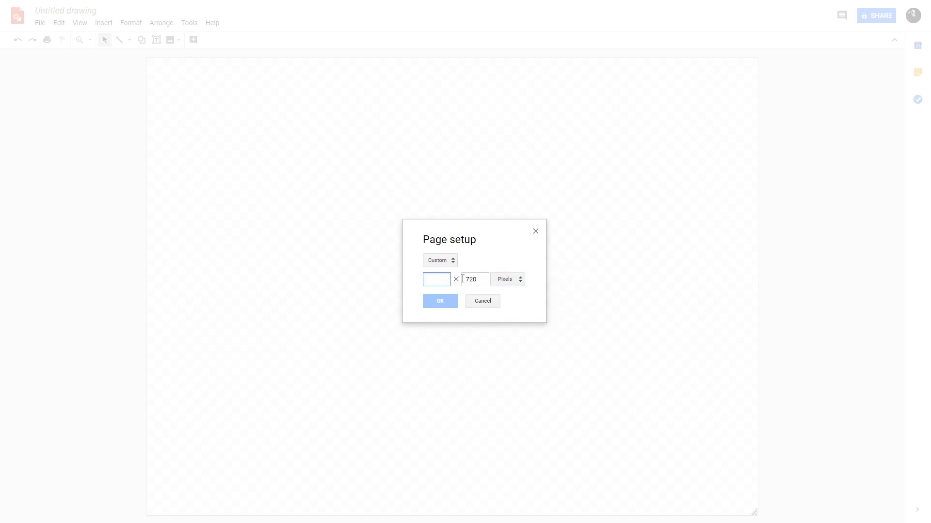
pyautogui.write('25')
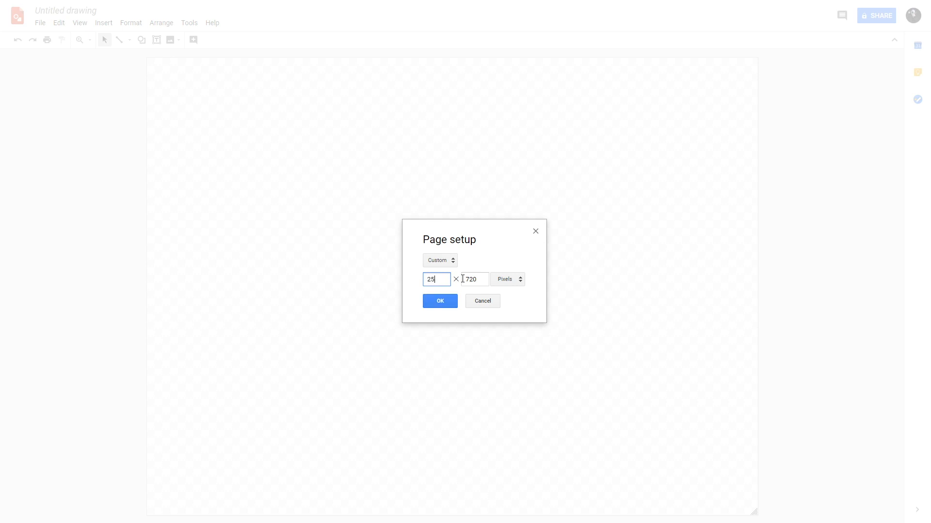
pyautogui.moveTo(444, 284); pyautogui.dragTo(367, 285)
pyautogui.hotkey('ctrl', 'c')
pyautogui.moveTo(480, 281); pyautogui.dragTo(424, 305)
pyautogui.hotkey('ctrl', 'v')
pyautogui.click(437, 298)
# Insert the rendered character image from the computer into the drawing.
pyautogui.click(172, 40)
pyautogui.click(189, 58)
pyautogui.click(138, 241)
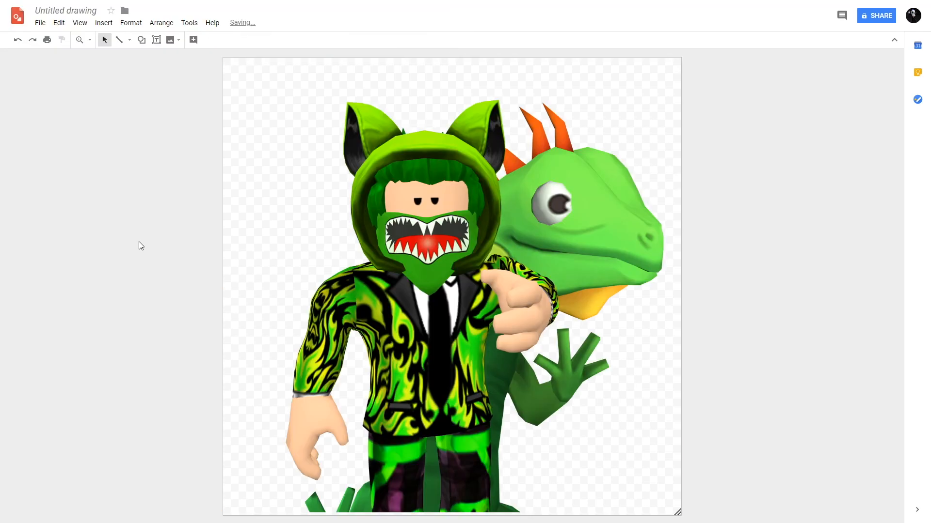
# Try out different positions for the inserted character image on the canvas.
pyautogui.click(388, 251)
pyautogui.moveTo(396, 256)
pyautogui.mouseDown()
pyautogui.moveTo(381, 247)
pyautogui.moveTo(388, 251)
pyautogui.mouseUp()
pyautogui.doubleClick(388, 222)
pyautogui.click(72, 215)
pyautogui.moveTo(346, 230); pyautogui.dragTo(385, 210)
pyautogui.moveTo(419, 183); pyautogui.dragTo(492, 241)
pyautogui.moveTo(492, 241); pyautogui.dragTo(320, 318)
pyautogui.moveTo(457, 268); pyautogui.dragTo(514, 156)
pyautogui.moveTo(442, 253); pyautogui.dragTo(454, 248)
pyautogui.click(534, 345)
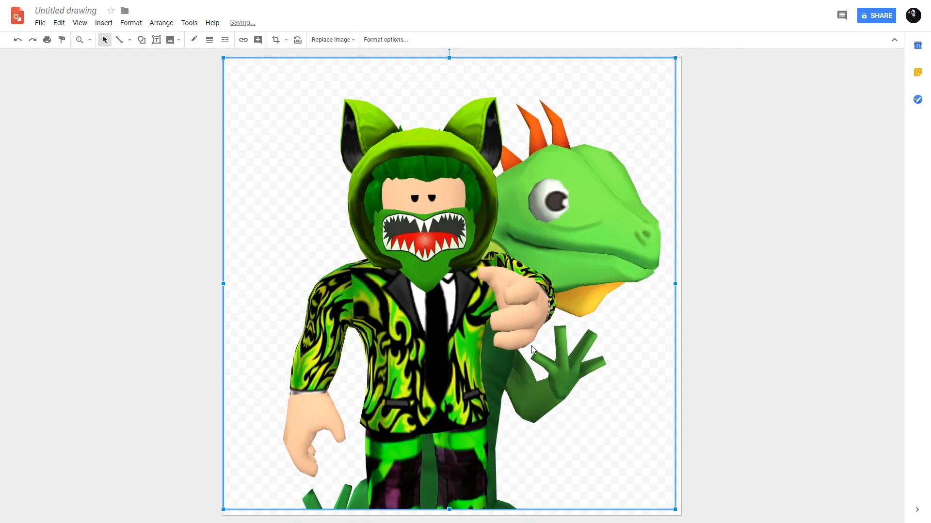
# Move the character image aside, partly off the page, to clear an empty area of the canvas.
pyautogui.moveTo(382, 232); pyautogui.dragTo(643, 254)
pyautogui.rightClick(355, 176)
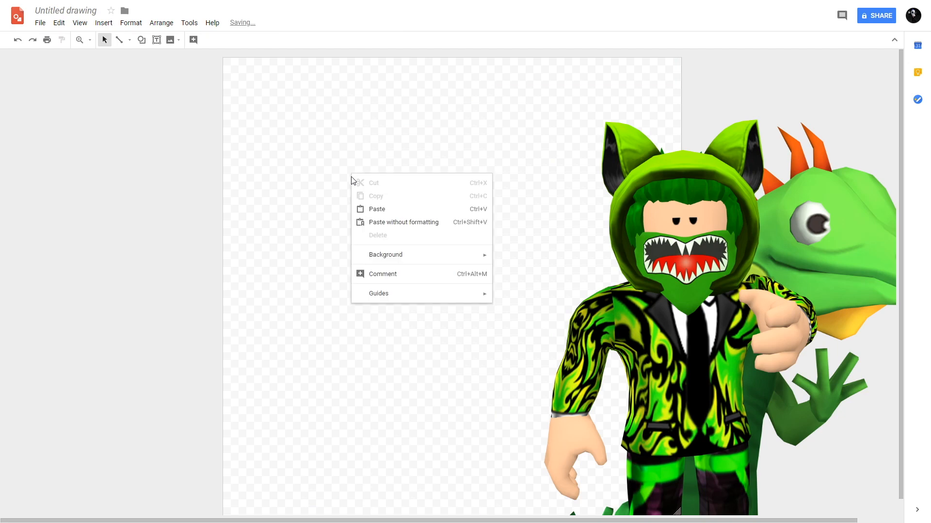
pyautogui.click(285, 160)
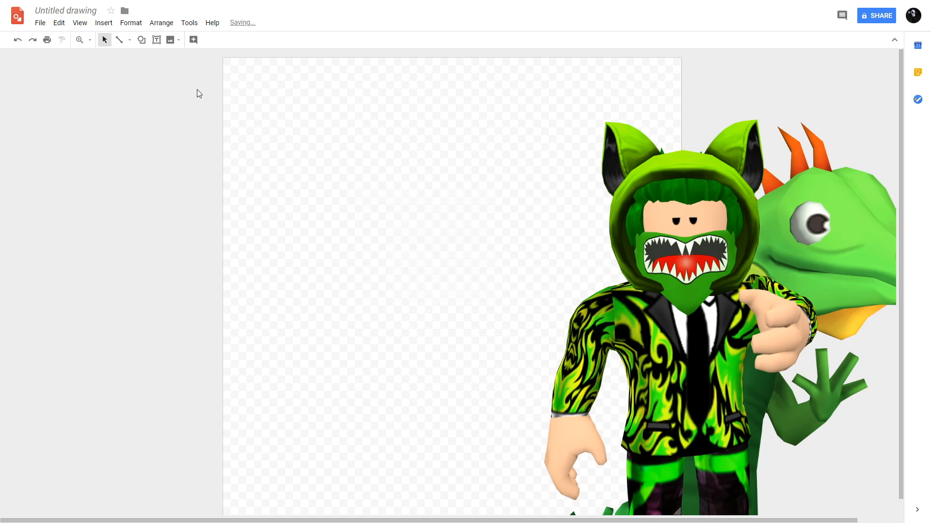
pyautogui.click(169, 40)
pyautogui.click(170, 41)
pyautogui.click(170, 41)
pyautogui.click(177, 59)
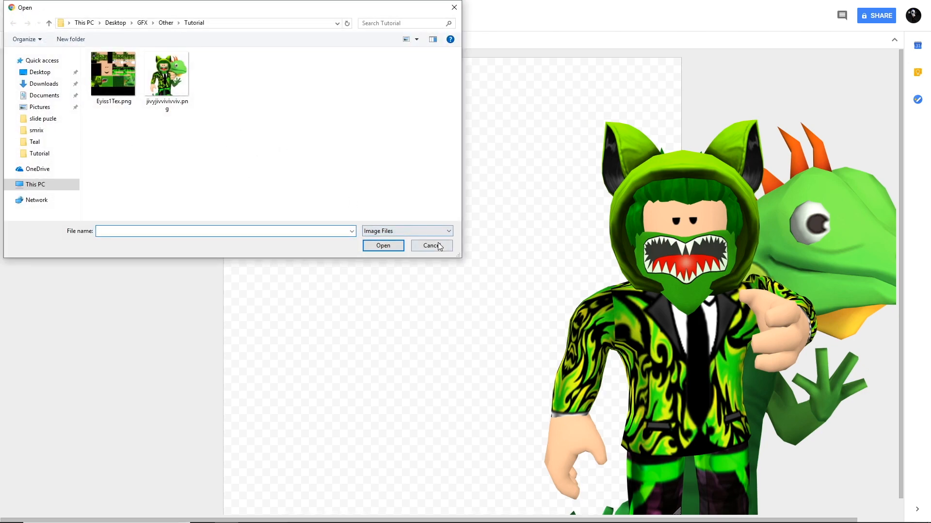
pyautogui.click(438, 245)
# Fill the canvas background with an orange gradient.
pyautogui.rightClick(322, 166)
pyautogui.moveTo(452, 247)
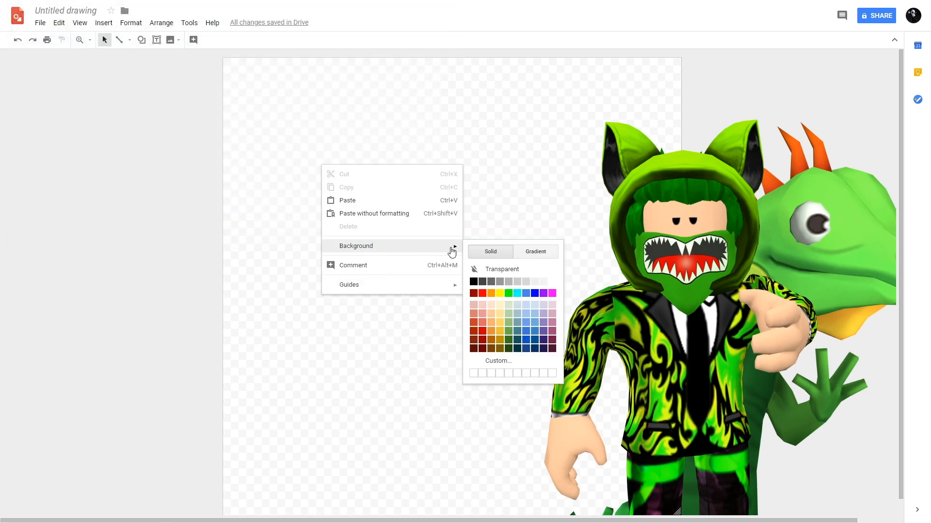
pyautogui.click(535, 253)
pyautogui.click(491, 313)
# Move the character image back onto the canvas and deselect it.
pyautogui.moveTo(742, 327); pyautogui.dragTo(490, 308)
pyautogui.click(225, 157)
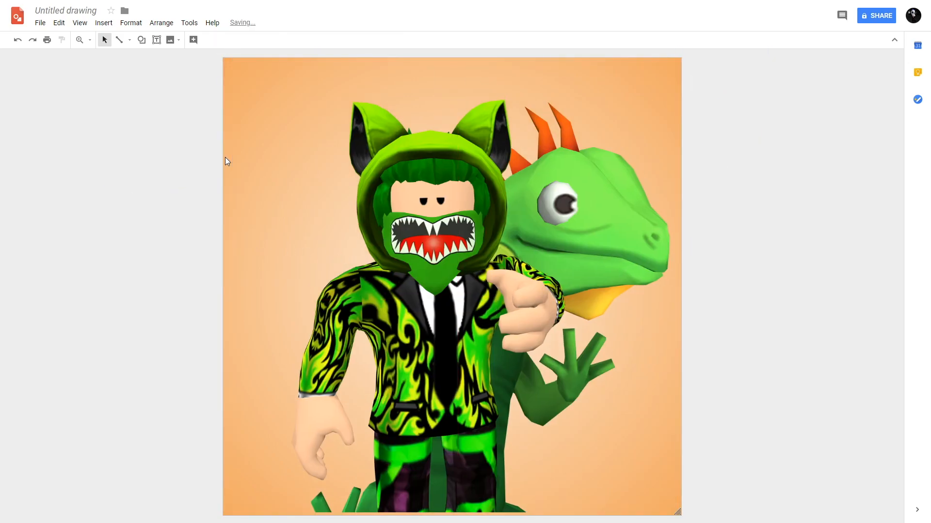
pyautogui.rightClick(225, 158)
pyautogui.click(157, 128)
# Add a text box near the canvas's upper edge reading "THTHTHTHT" at font size 400.
pyautogui.click(156, 39)
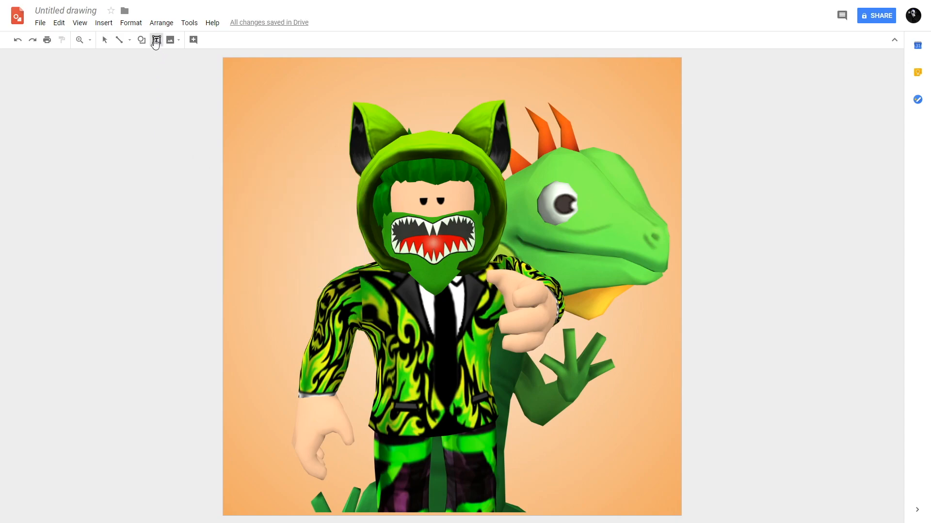
pyautogui.moveTo(225, 72); pyautogui.dragTo(238, 84)
pyautogui.write('THTHTHTHT')
pyautogui.hotkey('ctrl', 'a')
pyautogui.click(313, 39)
pyautogui.write('100')
pyautogui.press('Return')
pyautogui.click(87, 145)
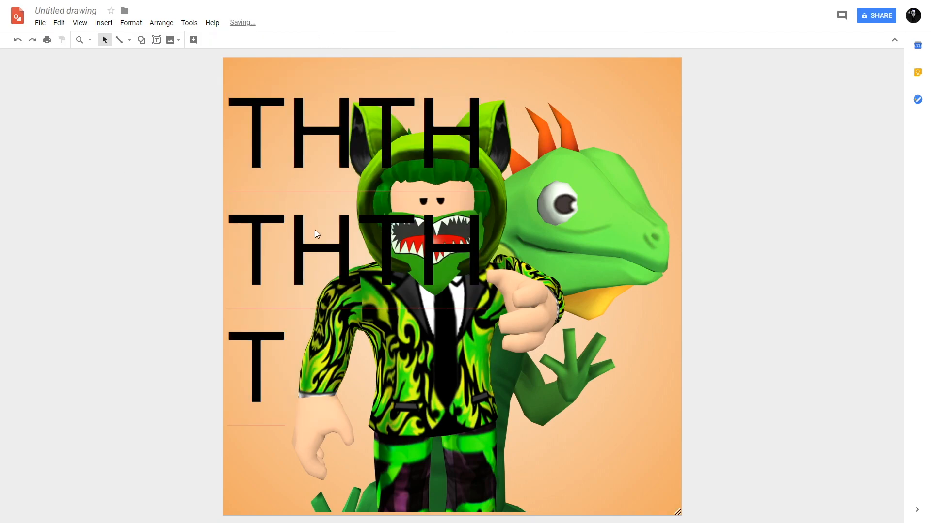
# Change the lettering's font to Bangers and widen its text box so it fits on one line.
pyautogui.click(295, 102)
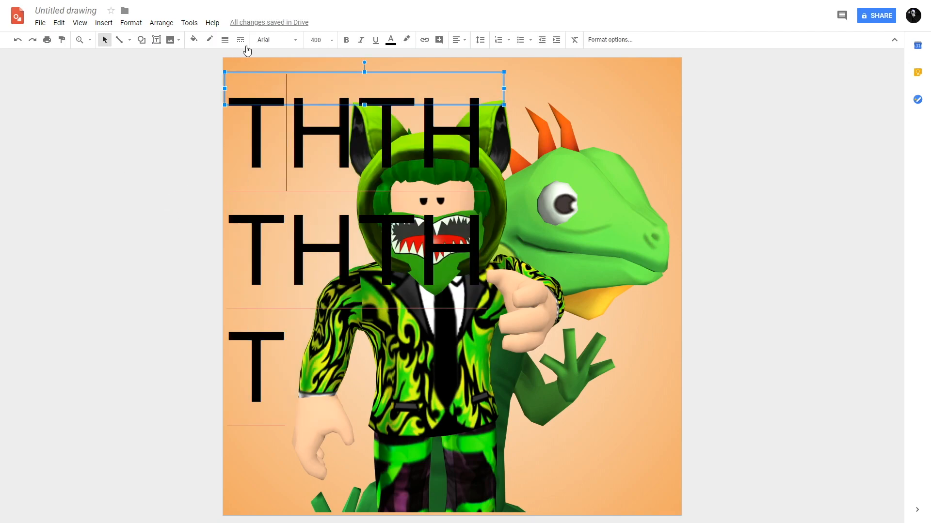
pyautogui.hotkey('ctrl', 'a')
pyautogui.click(271, 40)
pyautogui.click(278, 75)
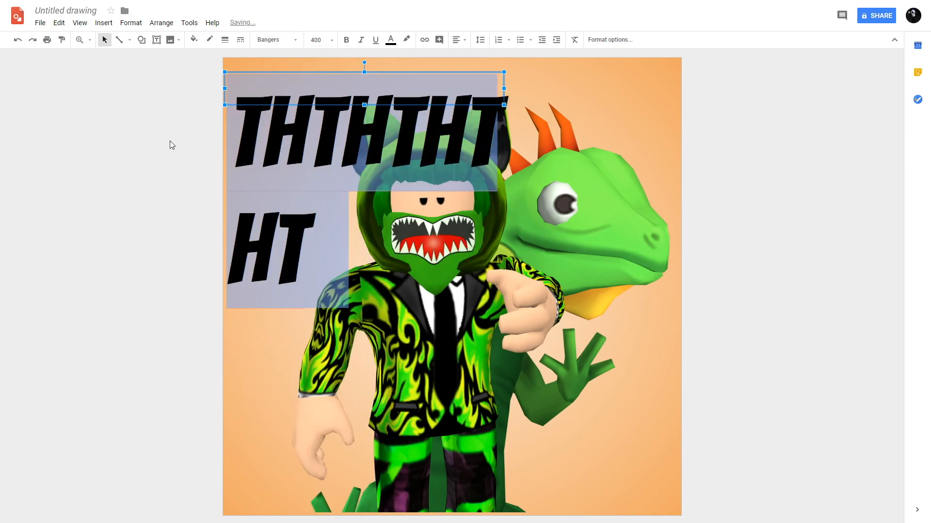
pyautogui.moveTo(504, 88); pyautogui.dragTo(595, 88)
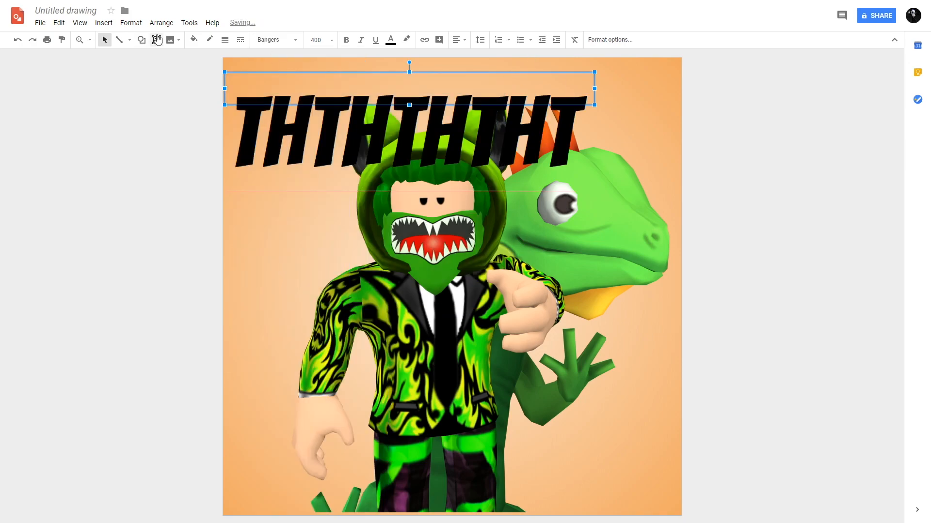
# Draw a wide rectangle across the lettering and the character's upper face.
pyautogui.click(142, 40)
pyautogui.moveTo(166, 57)
pyautogui.click(212, 60)
pyautogui.moveTo(238, 125); pyautogui.dragTo(512, 210)
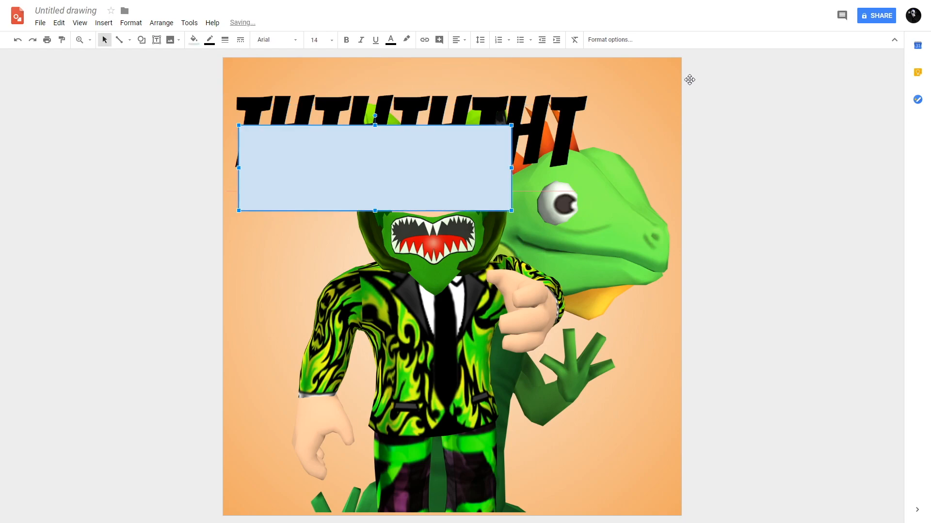
pyautogui.click(81, 158)
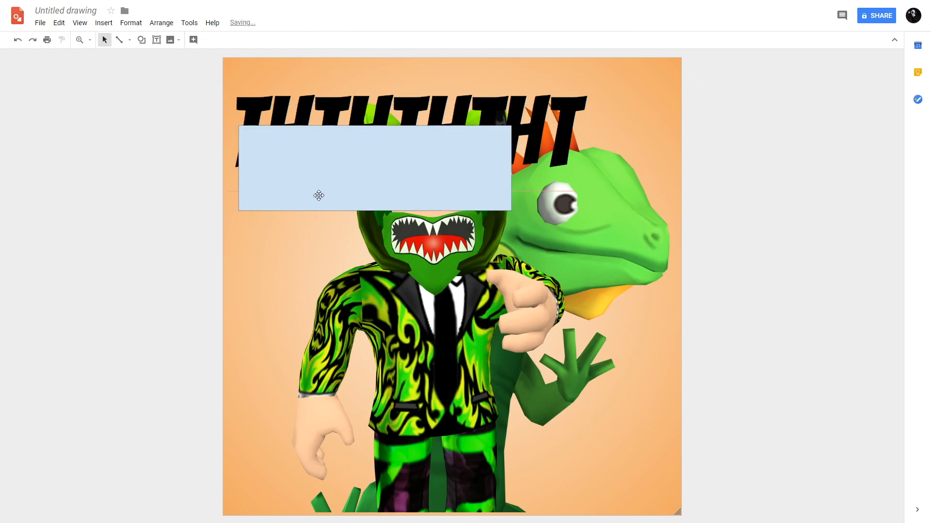
# Examine the file formats offered for downloading the drawing.
pyautogui.click(41, 23)
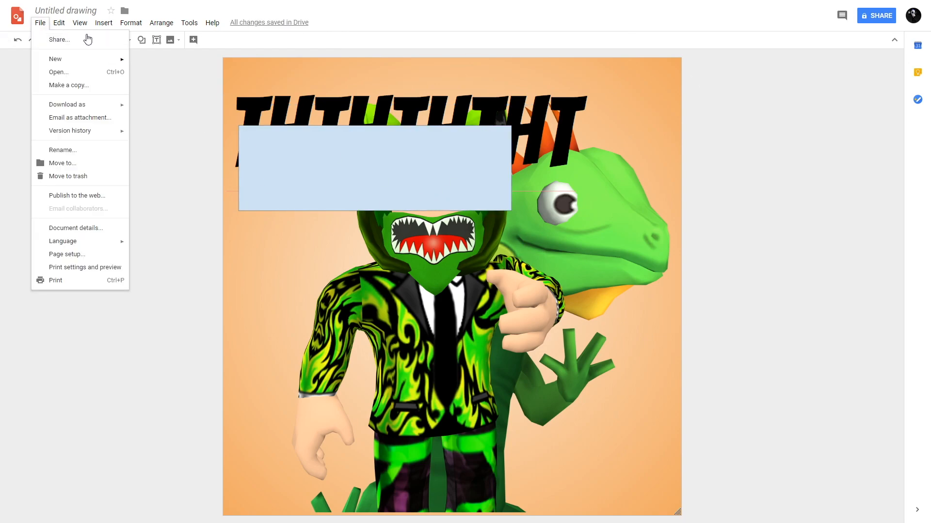
pyautogui.moveTo(58, 105)
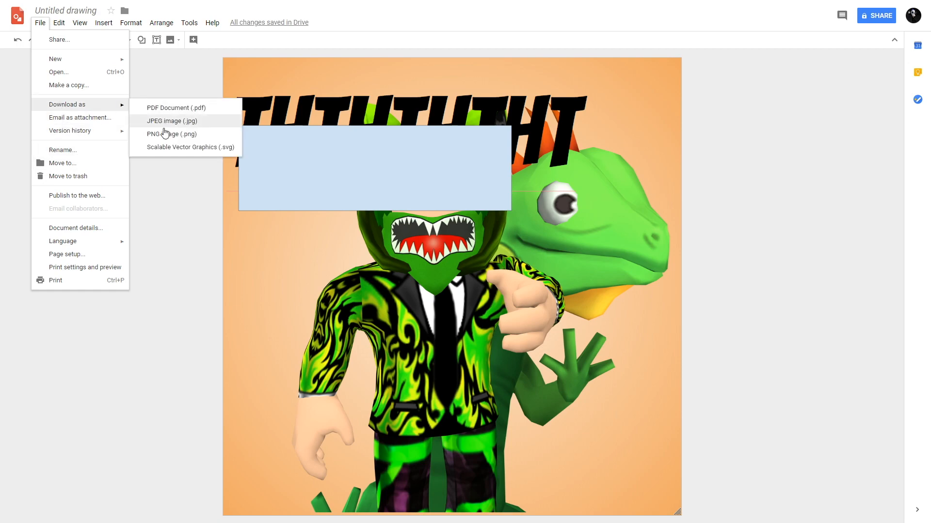
pyautogui.click(184, 239)
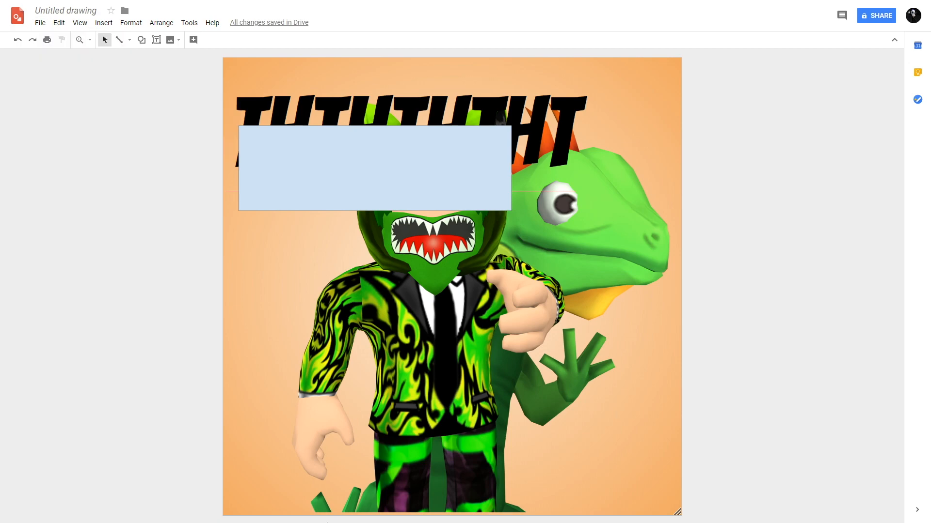
# Switch to Discord and view the enlarged BB5 logo in the announcements channel before closing it.
pyautogui.click(246, 221)
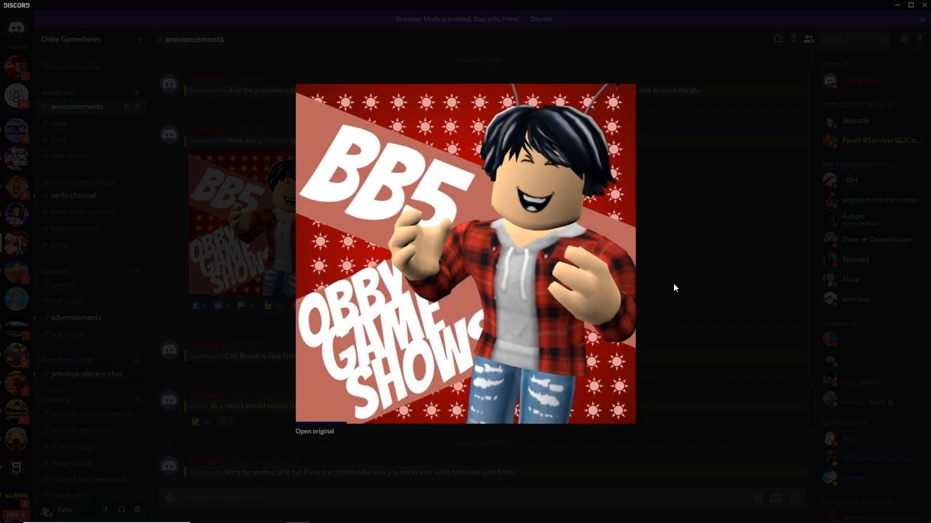
pyautogui.click(674, 288)
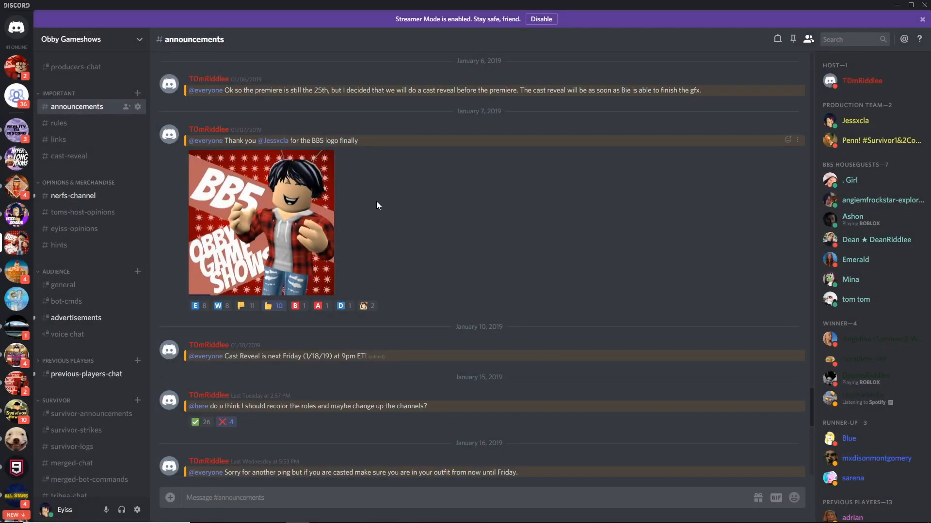